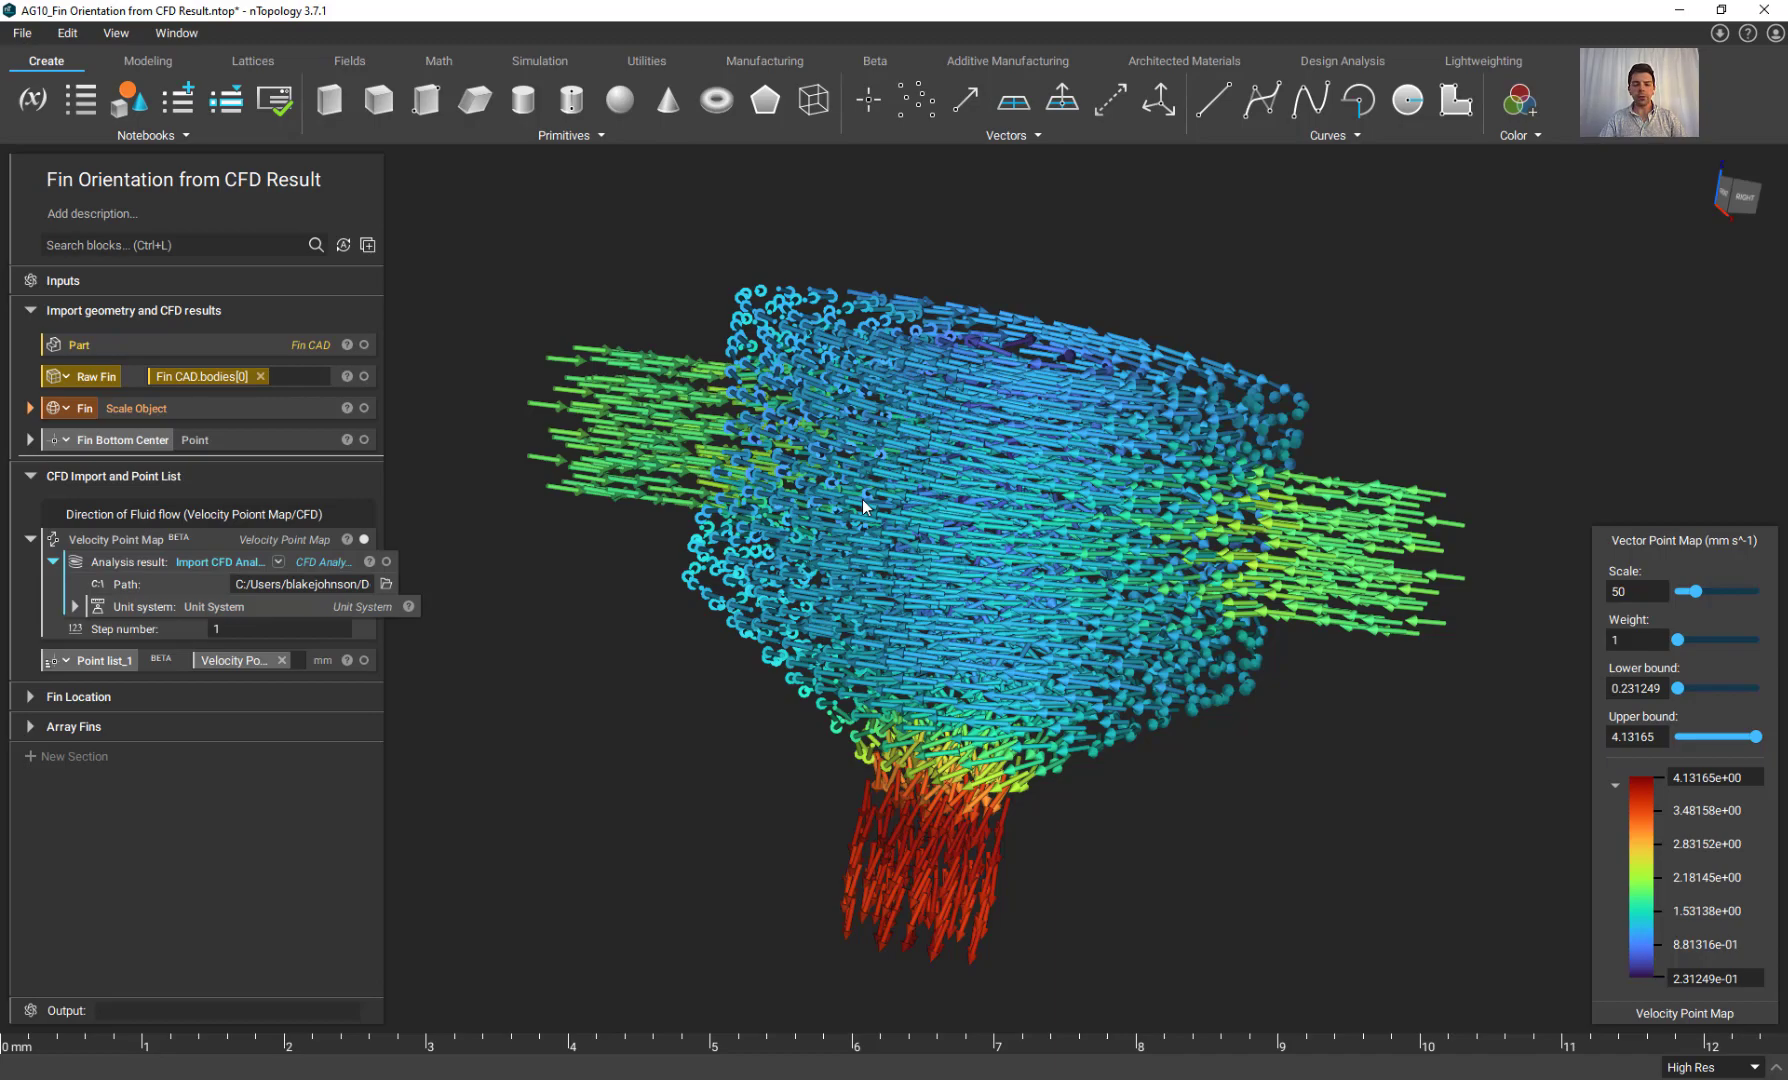
Orbit the velocity vector field to inspect it from several angles.
{"action": "mouse_move", "coordinate": [1106, 444]}
{"action": "right_mouse_down"}
{"action": "mouse_move", "coordinate": [733, 555]}
{"action": "mouse_move", "coordinate": [884, 541]}
{"action": "mouse_move", "coordinate": [947, 569]}
{"action": "mouse_move", "coordinate": [936, 640]}
{"action": "mouse_move", "coordinate": [970, 618]}
{"action": "mouse_move", "coordinate": [1028, 447]}
{"action": "mouse_move", "coordinate": [1052, 548]}
{"action": "mouse_move", "coordinate": [1016, 609]}
{"action": "mouse_move", "coordinate": [1085, 468]}
{"action": "right_mouse_up"}
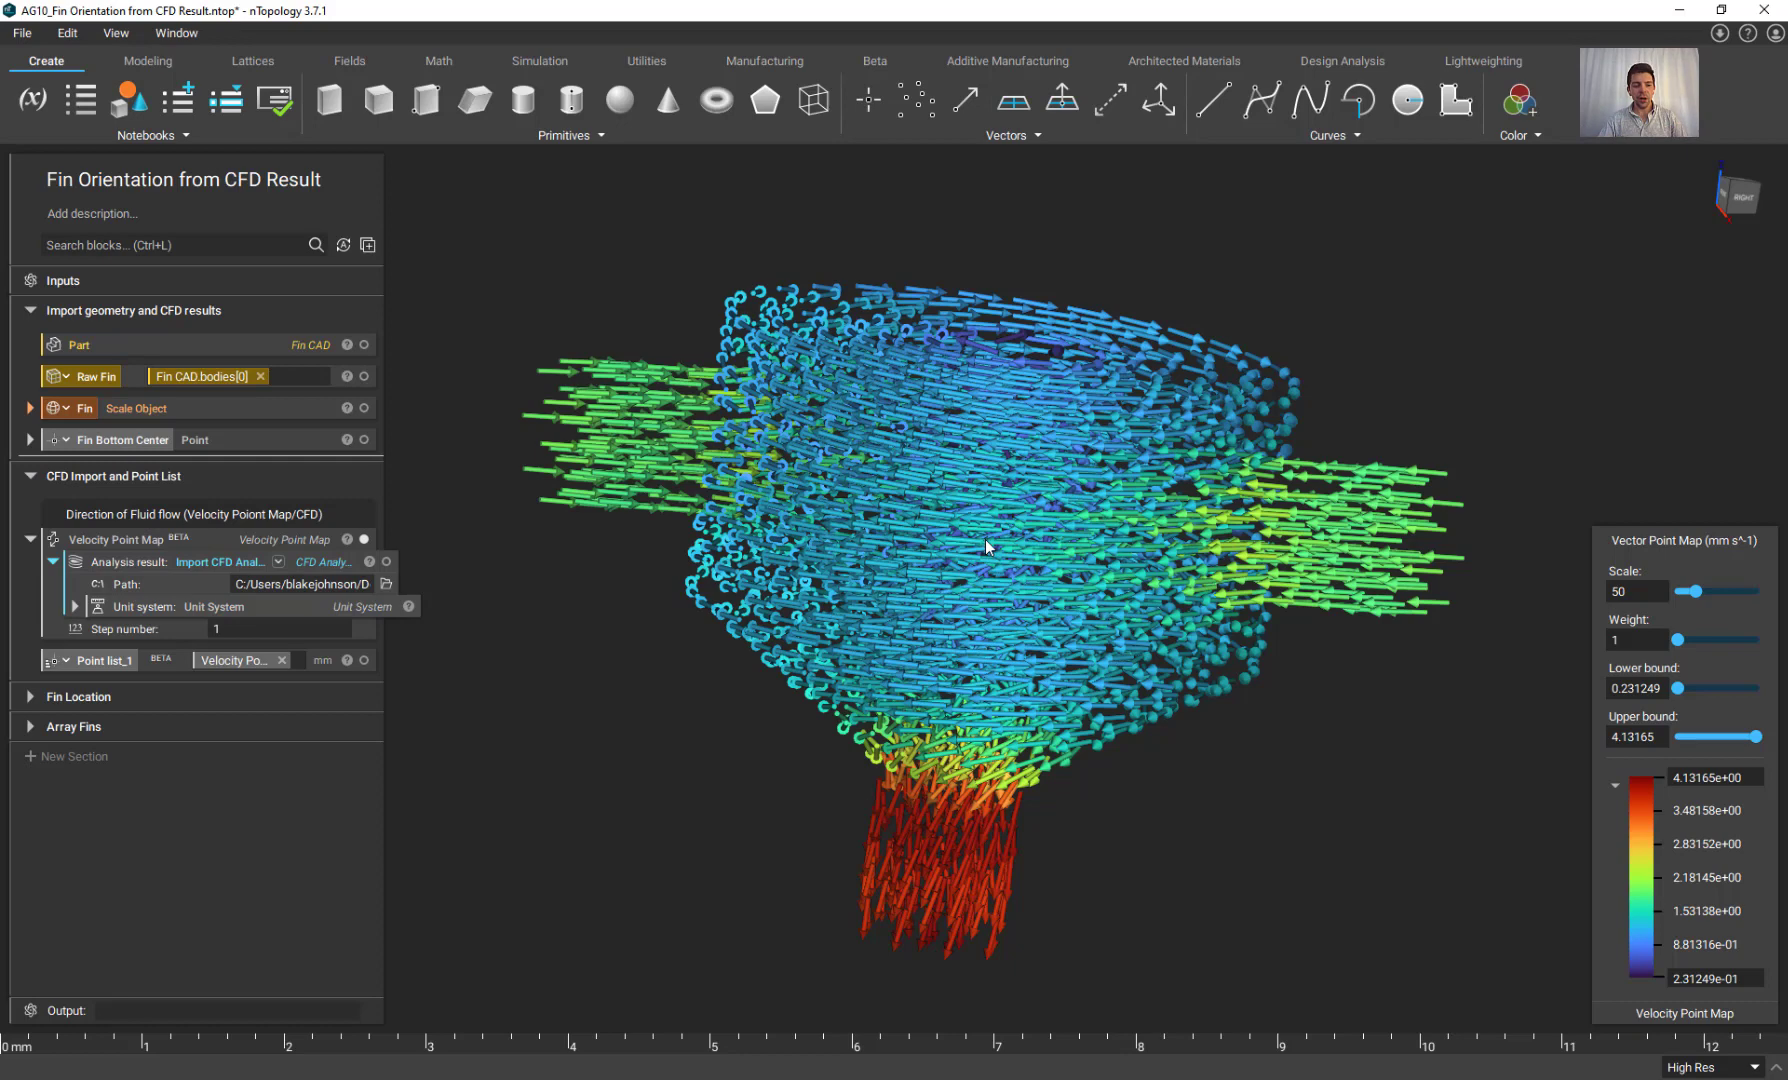
{"action": "right_click_drag", "start_coordinate": [985, 540], "coordinate": [975, 550]}
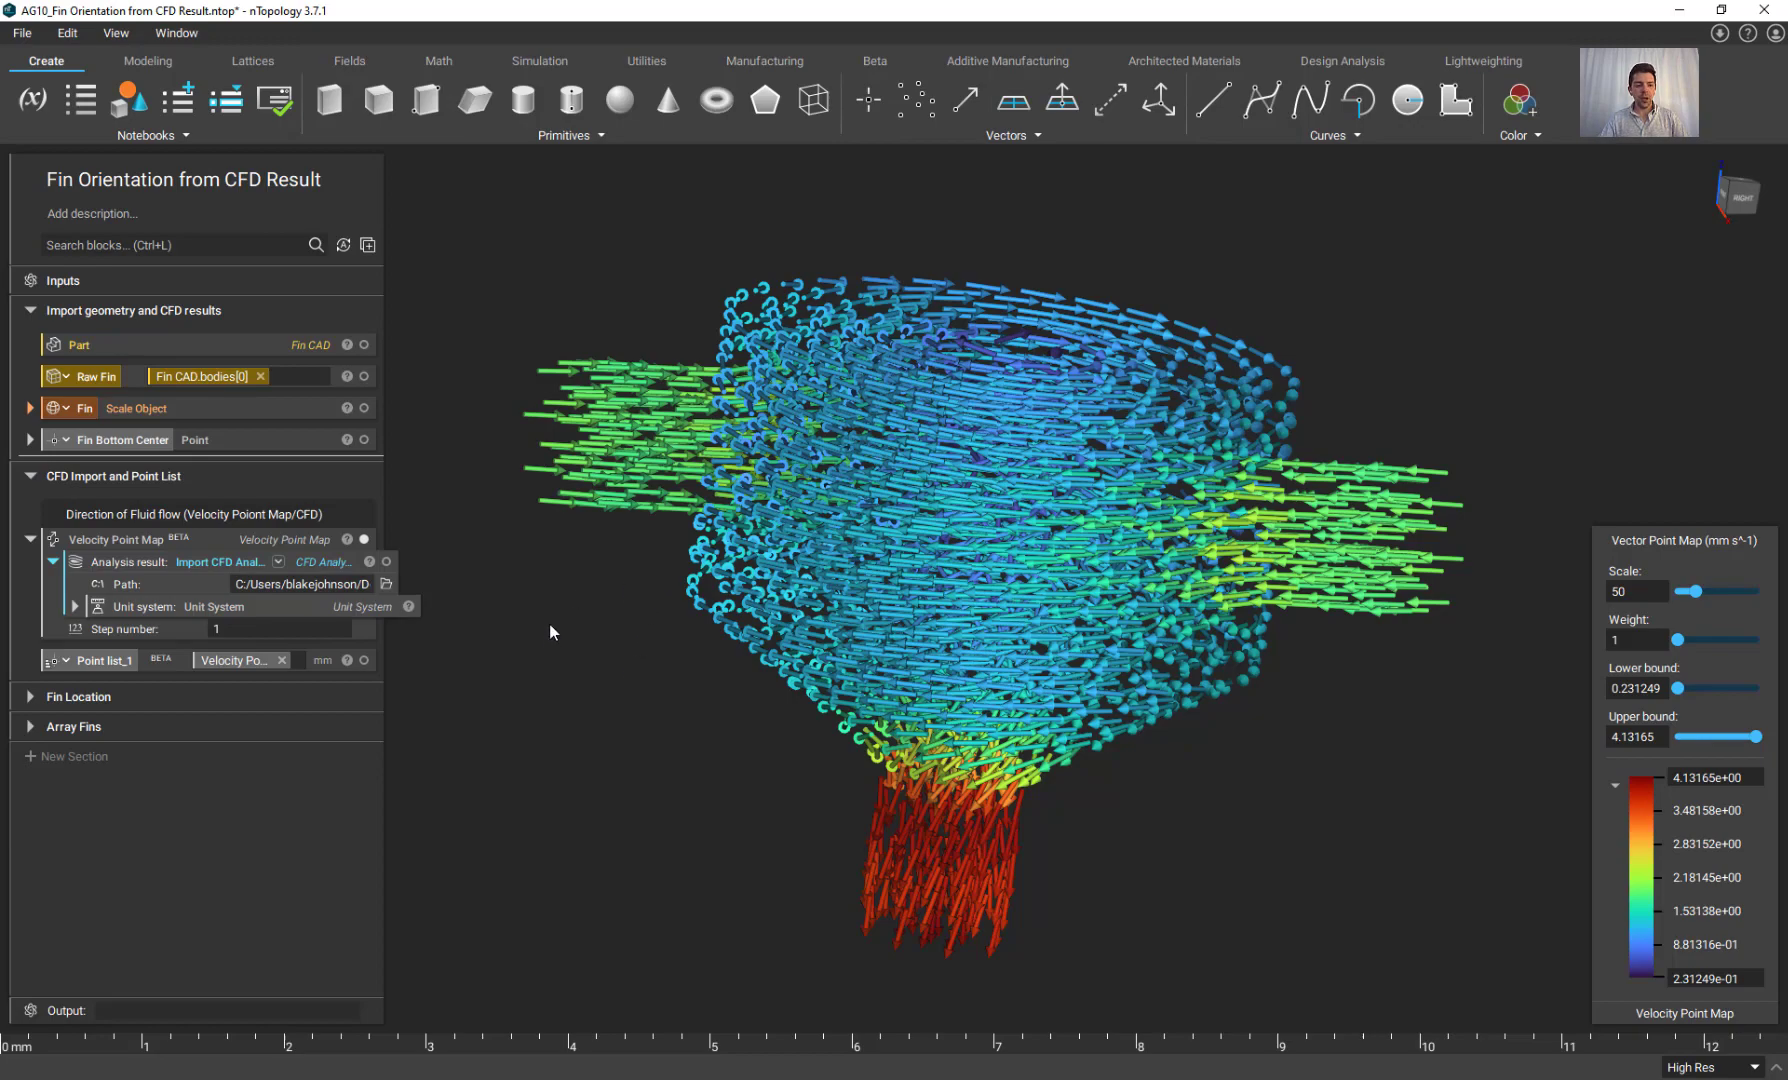
{"action": "right_click_drag", "start_coordinate": [616, 540], "coordinate": [563, 603]}
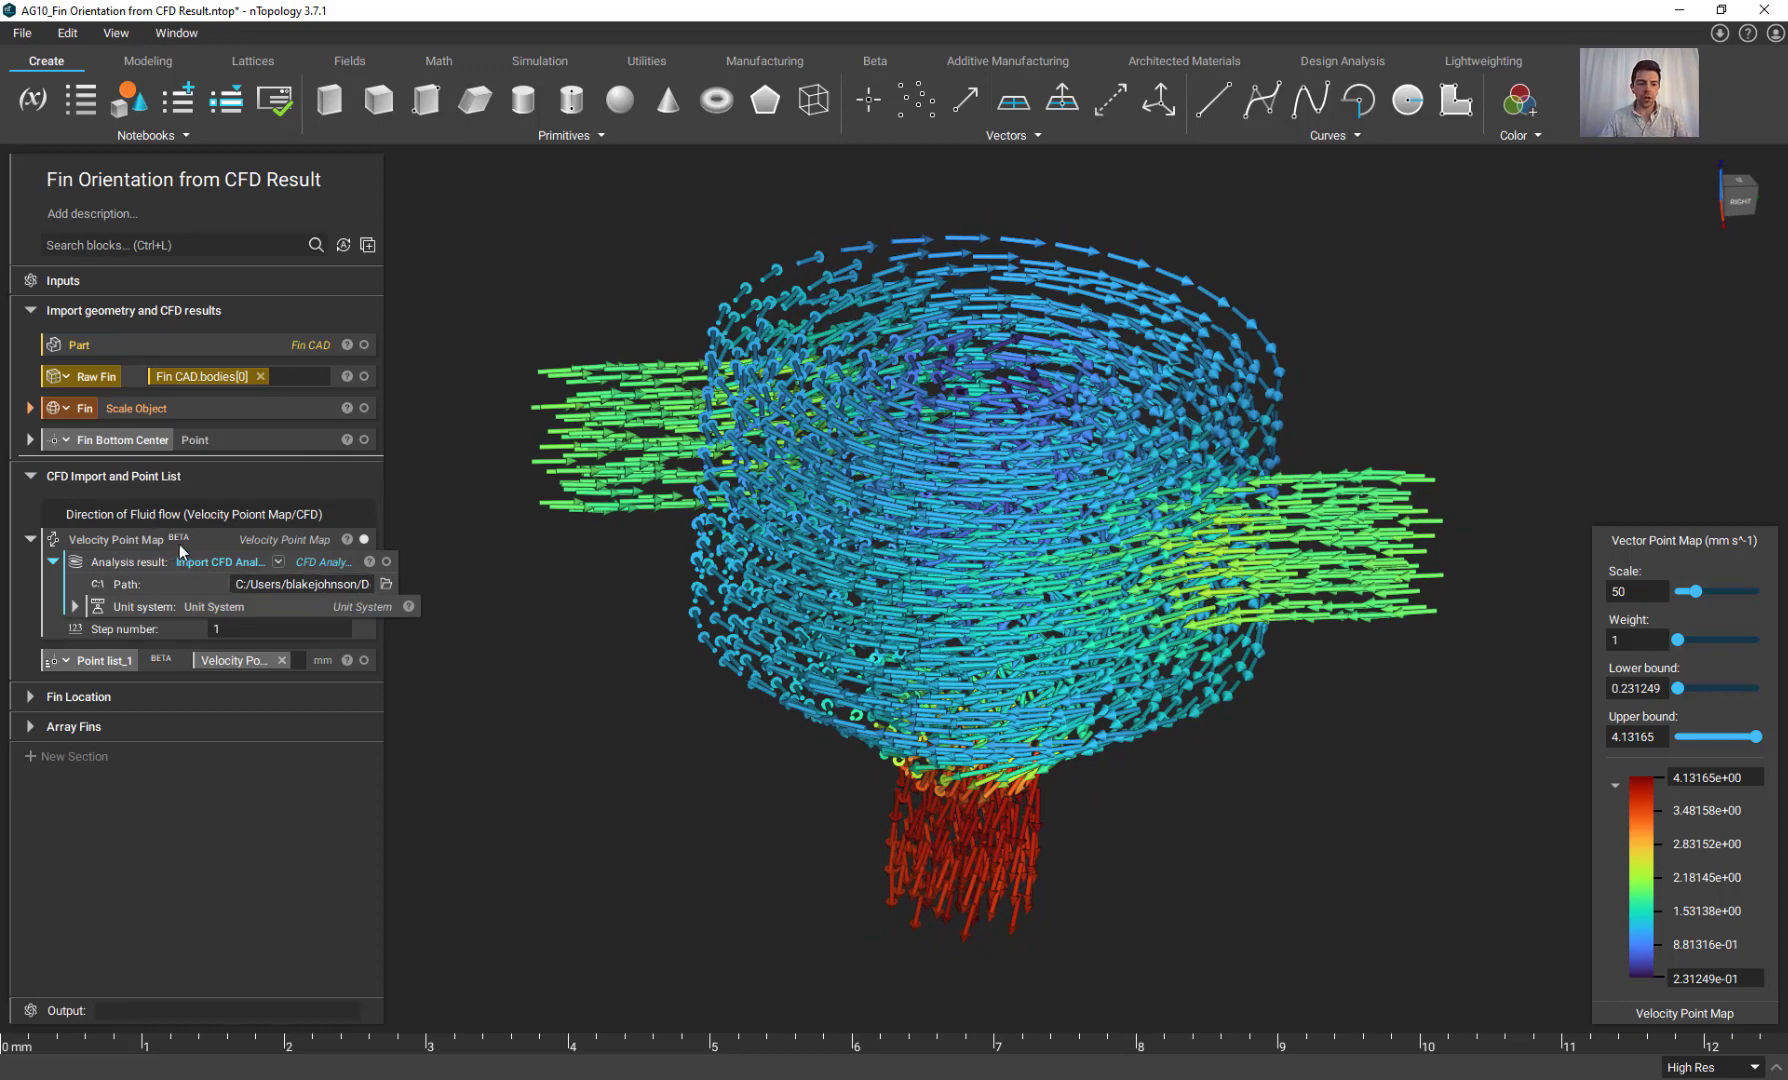
{"action": "right_click_drag", "start_coordinate": [567, 618], "coordinate": [589, 603]}
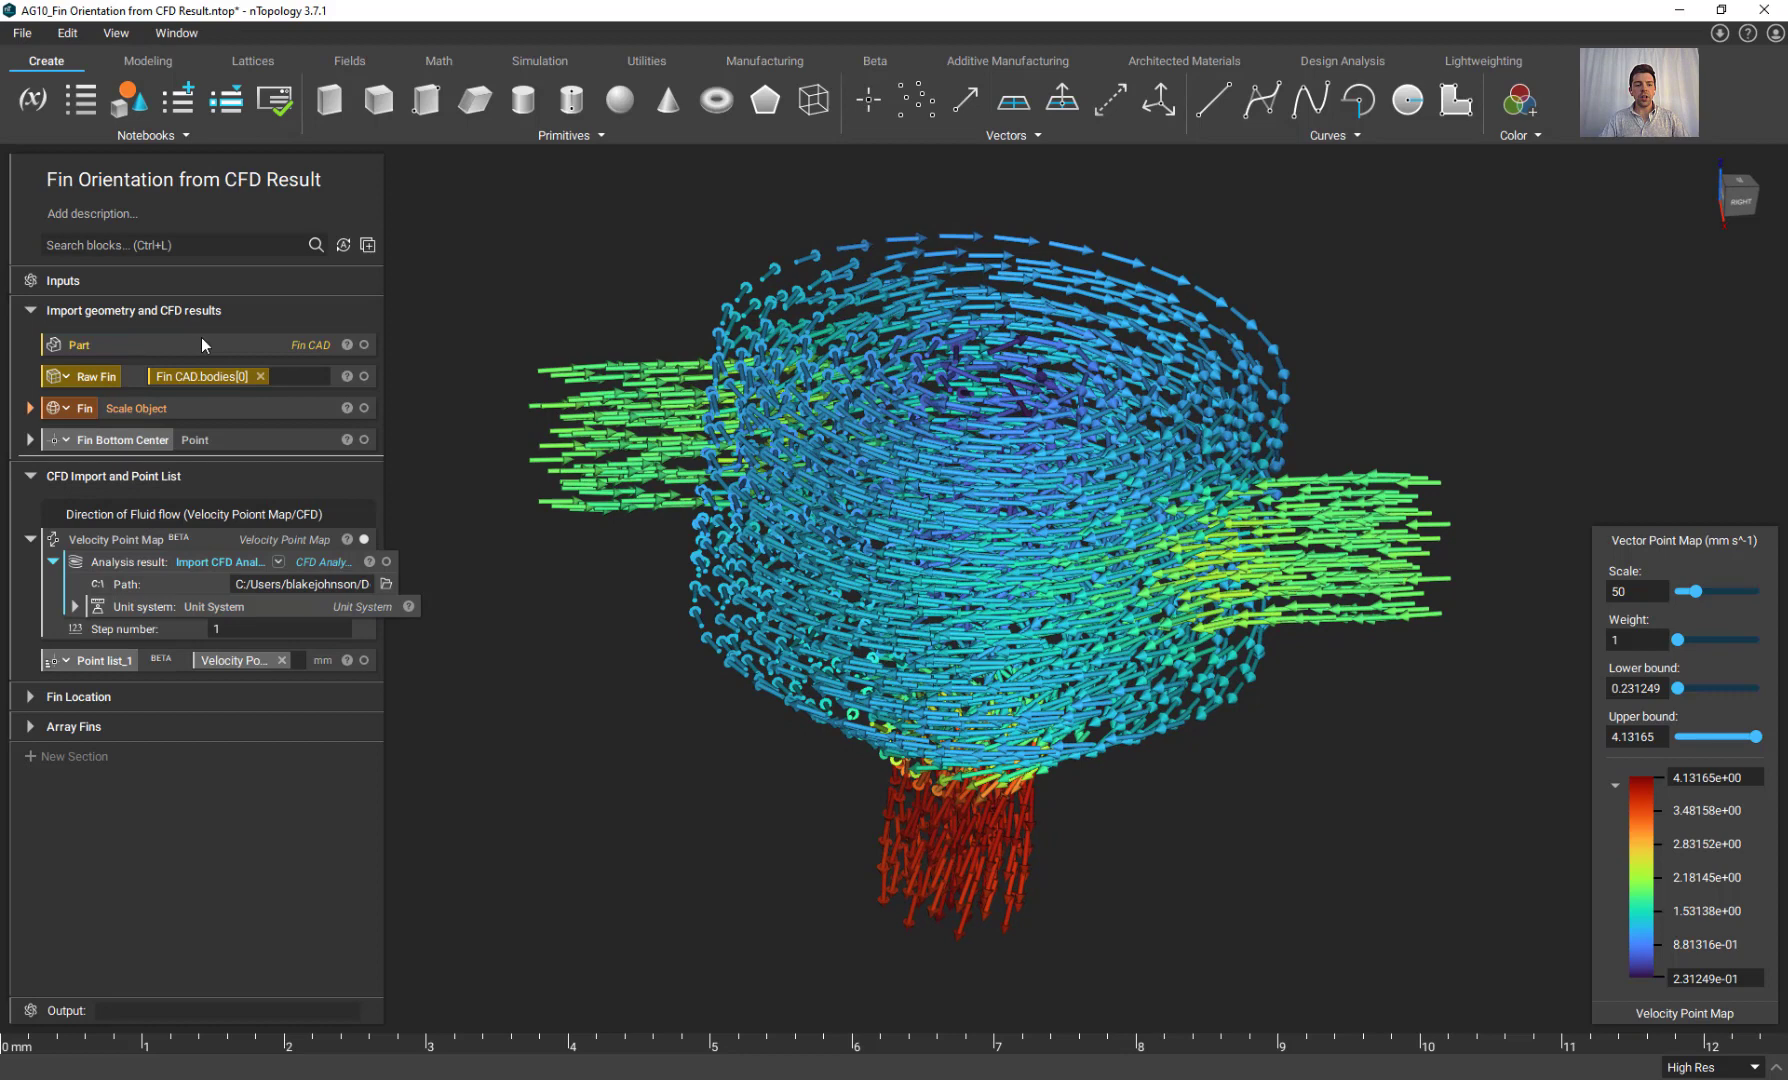
Display the imported fin part and the scaled Fin, framed to fill the view edge-on.
{"action": "left_click", "coordinate": [268, 345]}
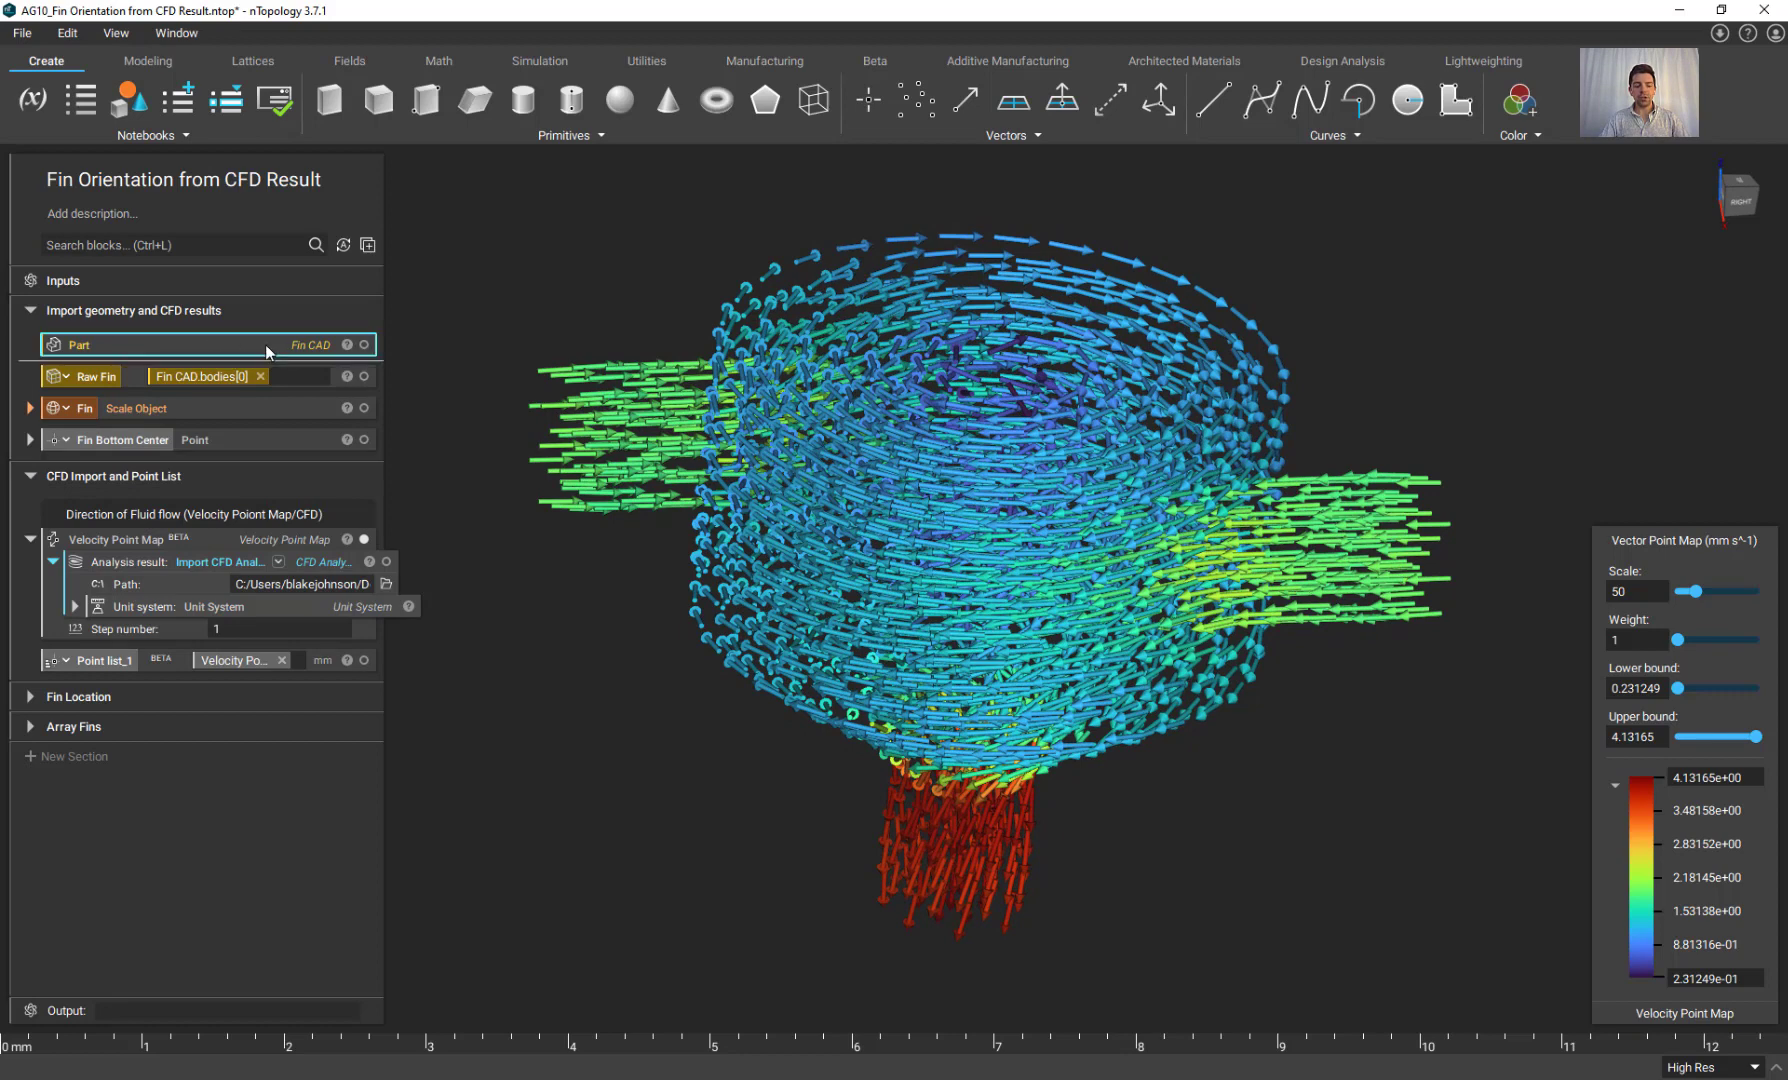
{"action": "right_click_drag", "start_coordinate": [575, 403], "coordinate": [825, 436]}
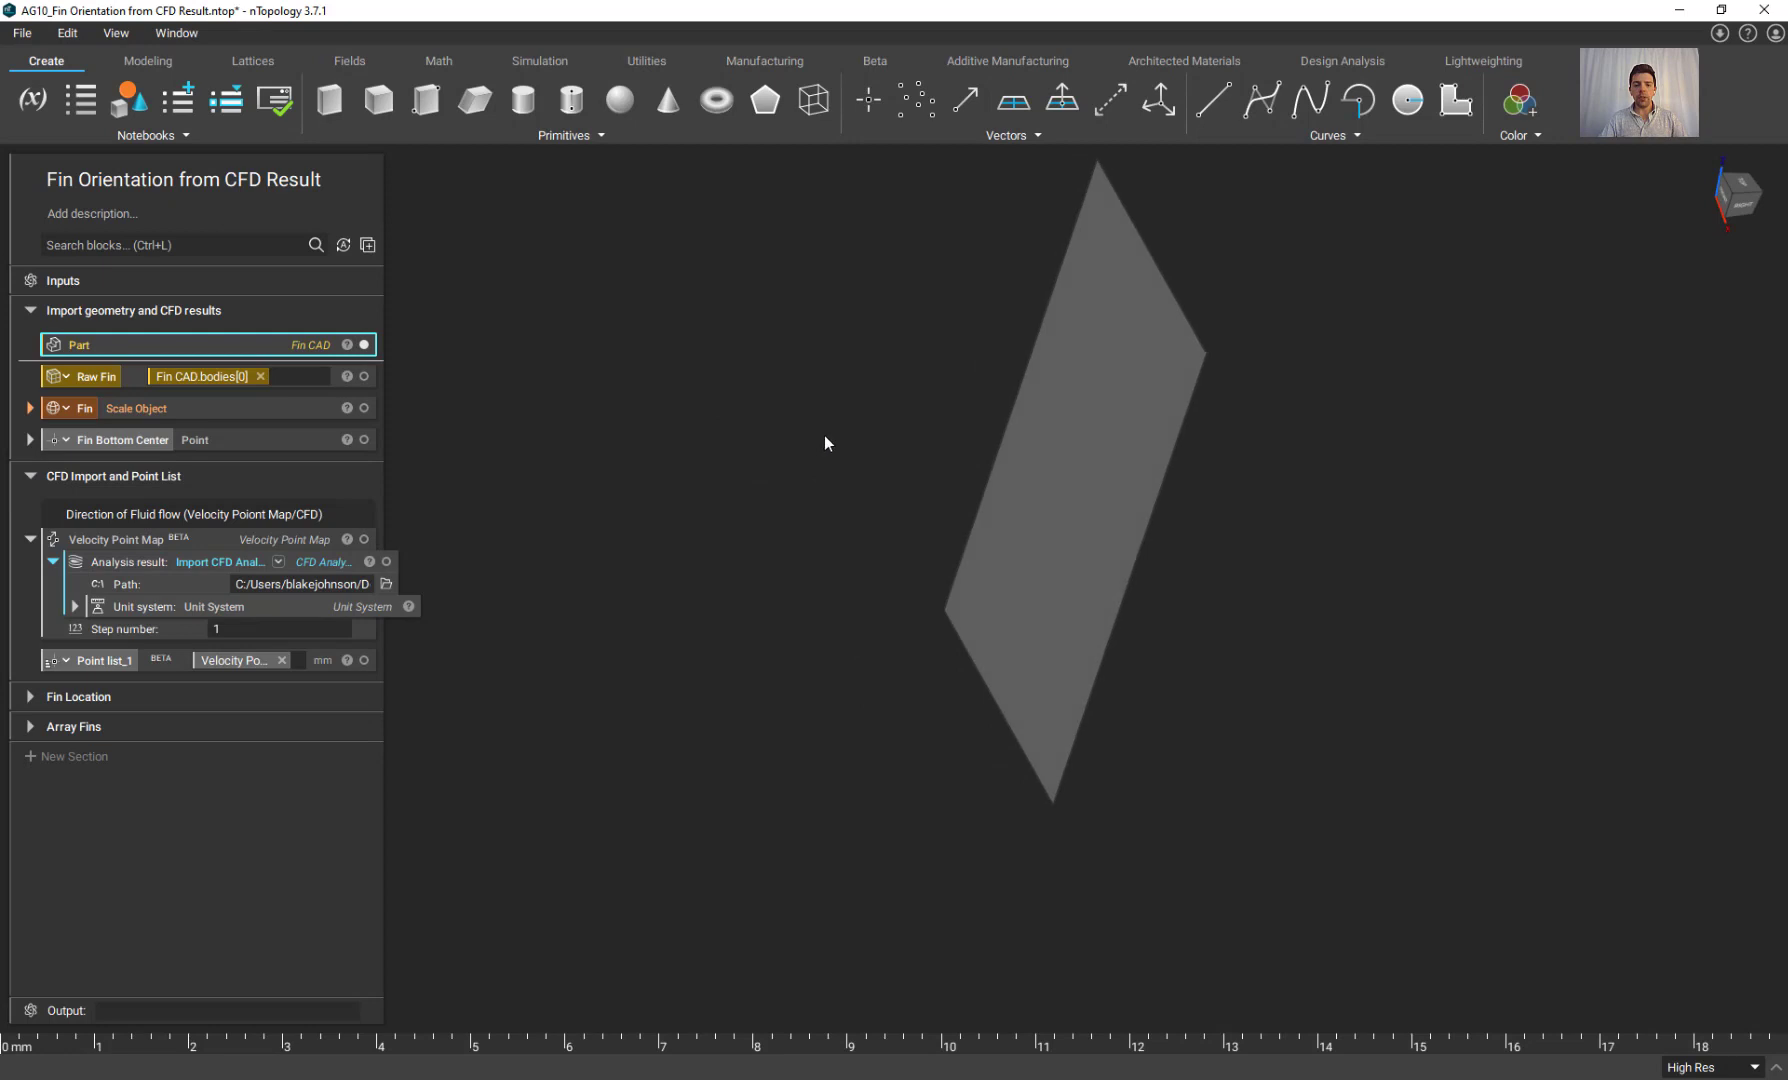
{"action": "left_click", "coordinate": [307, 408]}
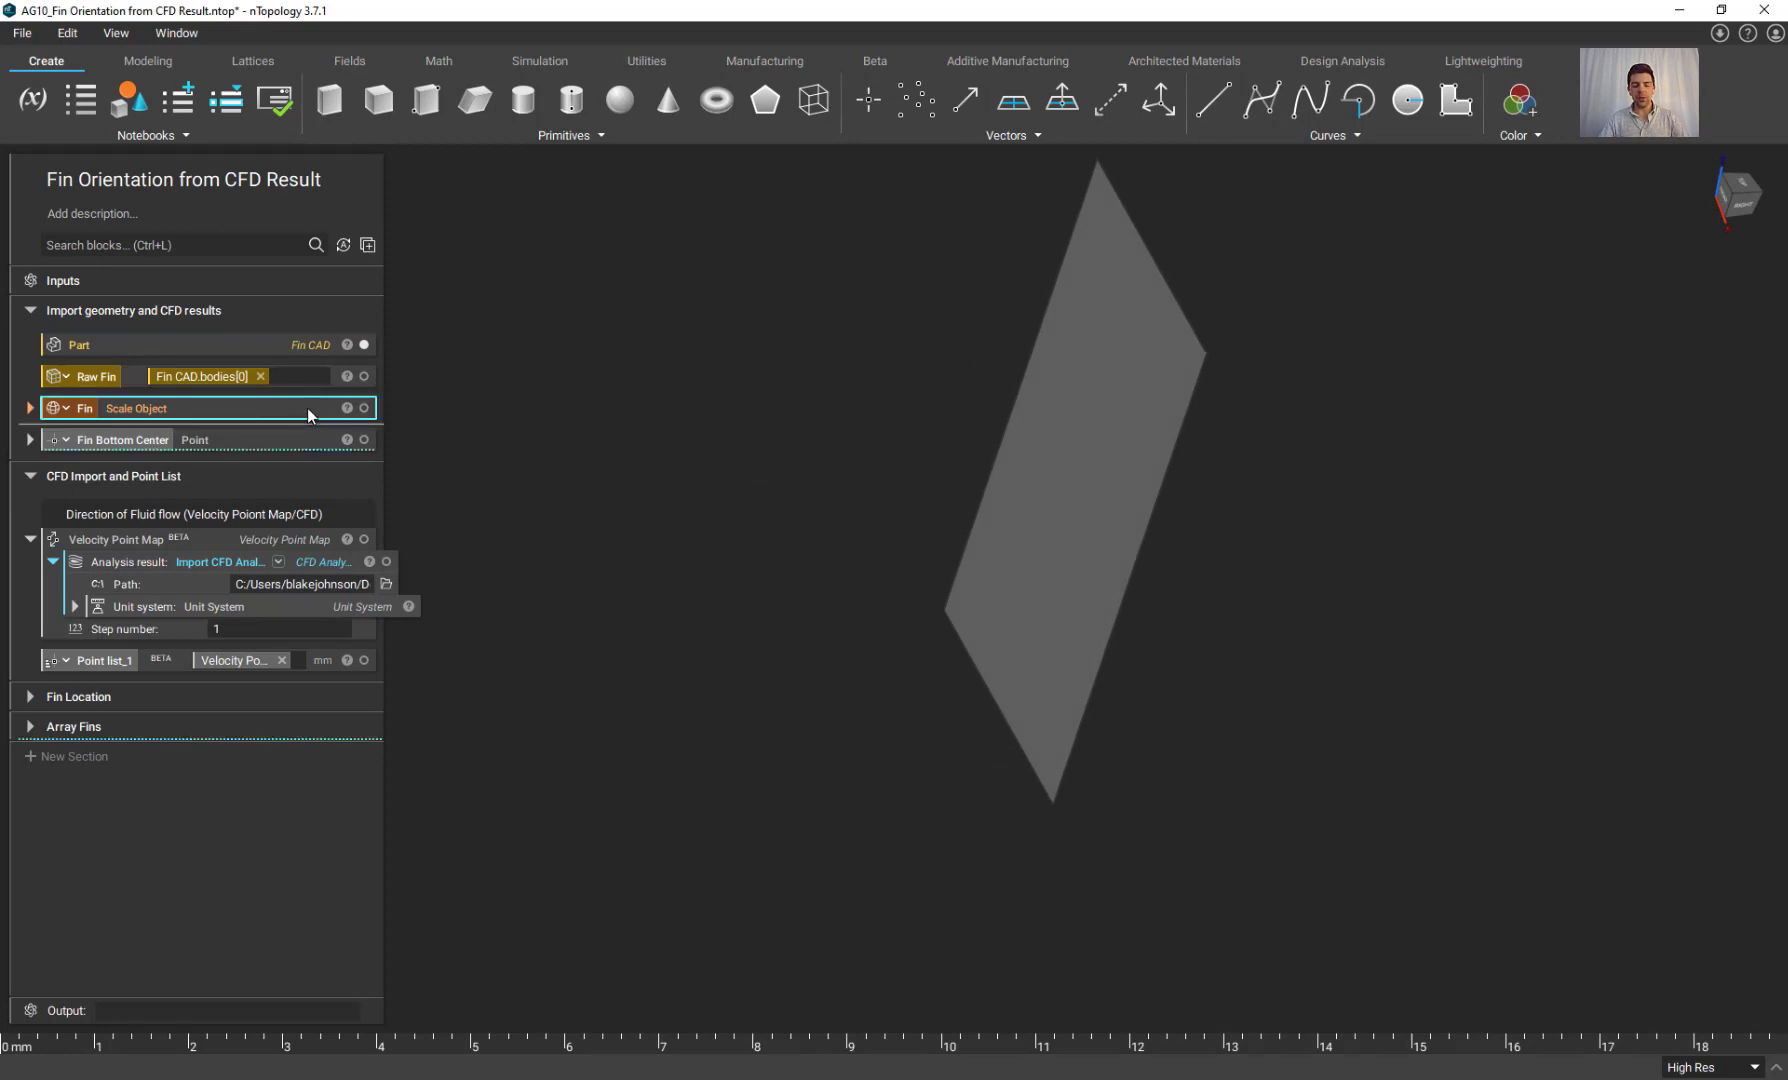
{"action": "right_click_drag", "start_coordinate": [525, 465], "coordinate": [948, 536]}
{"action": "key", "text": "f"}
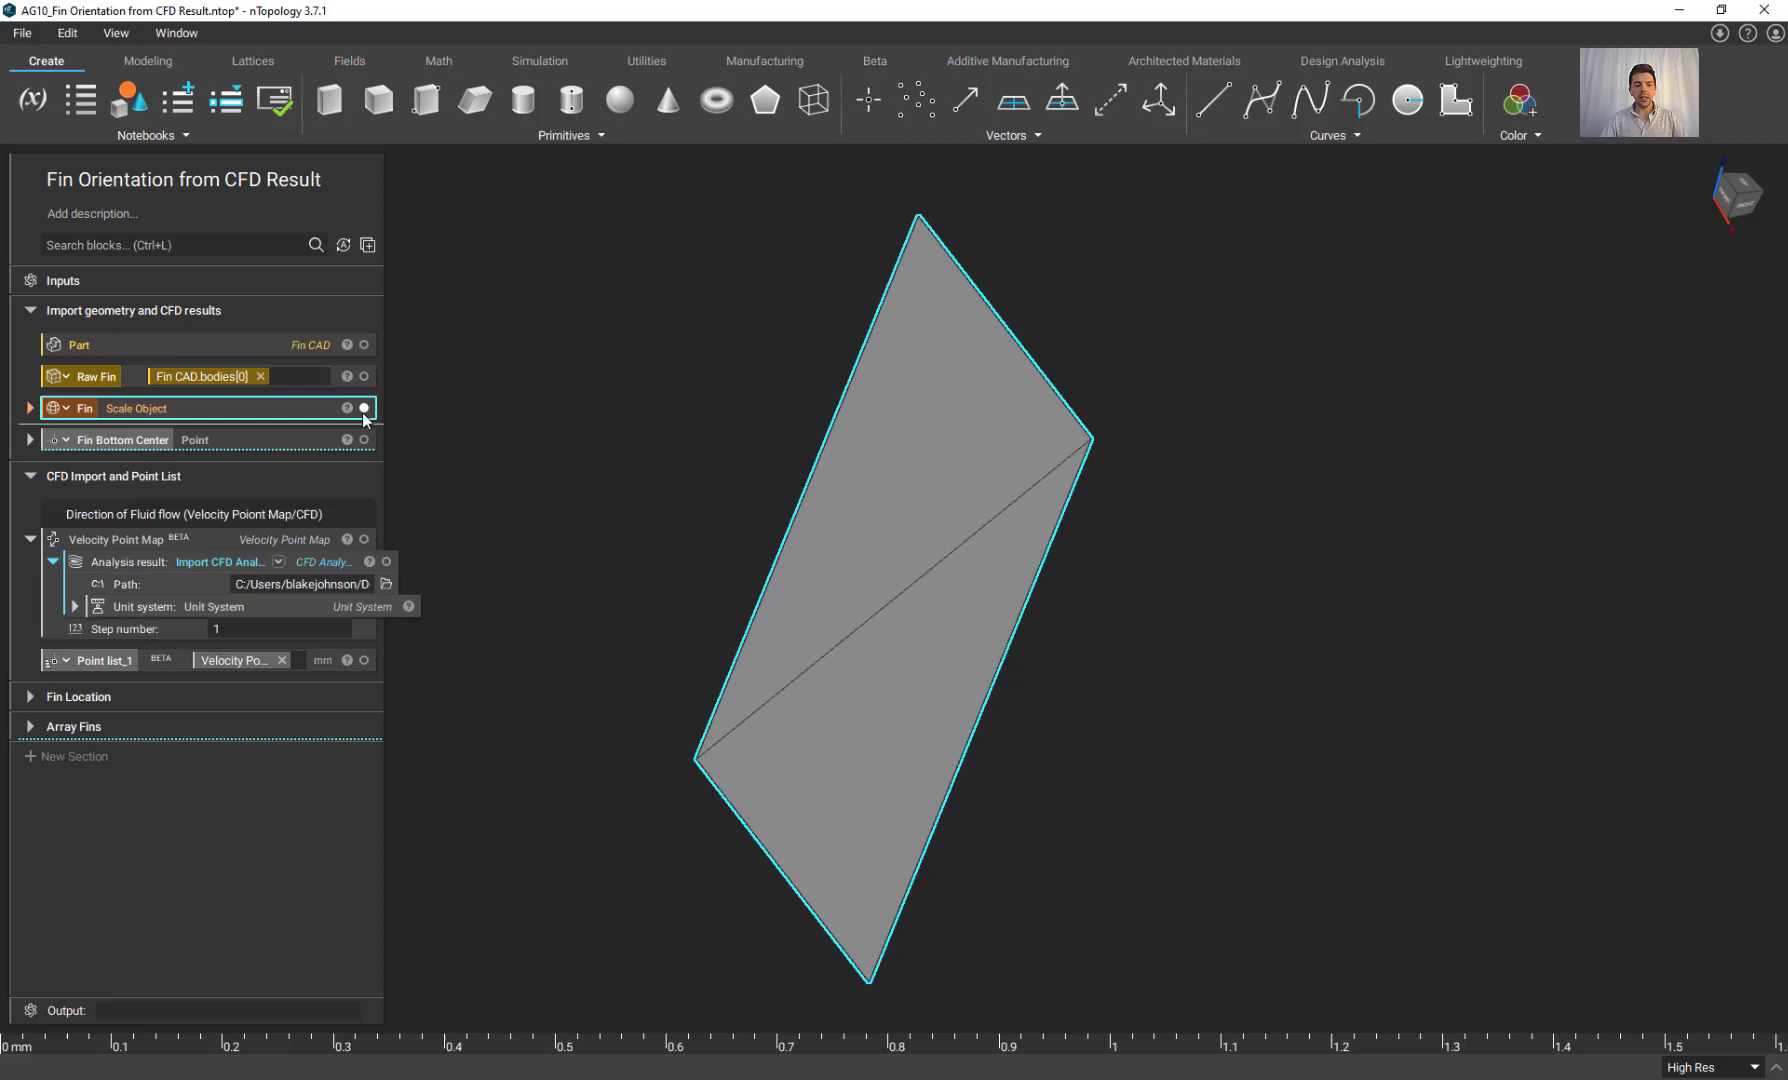
Show the Fin Bottom Center point and expand its X, Y, Z bounding-box inputs.
{"action": "left_click", "coordinate": [364, 439]}
{"action": "right_click_drag", "start_coordinate": [720, 700], "coordinate": [740, 660]}
{"action": "left_click", "coordinate": [291, 437]}
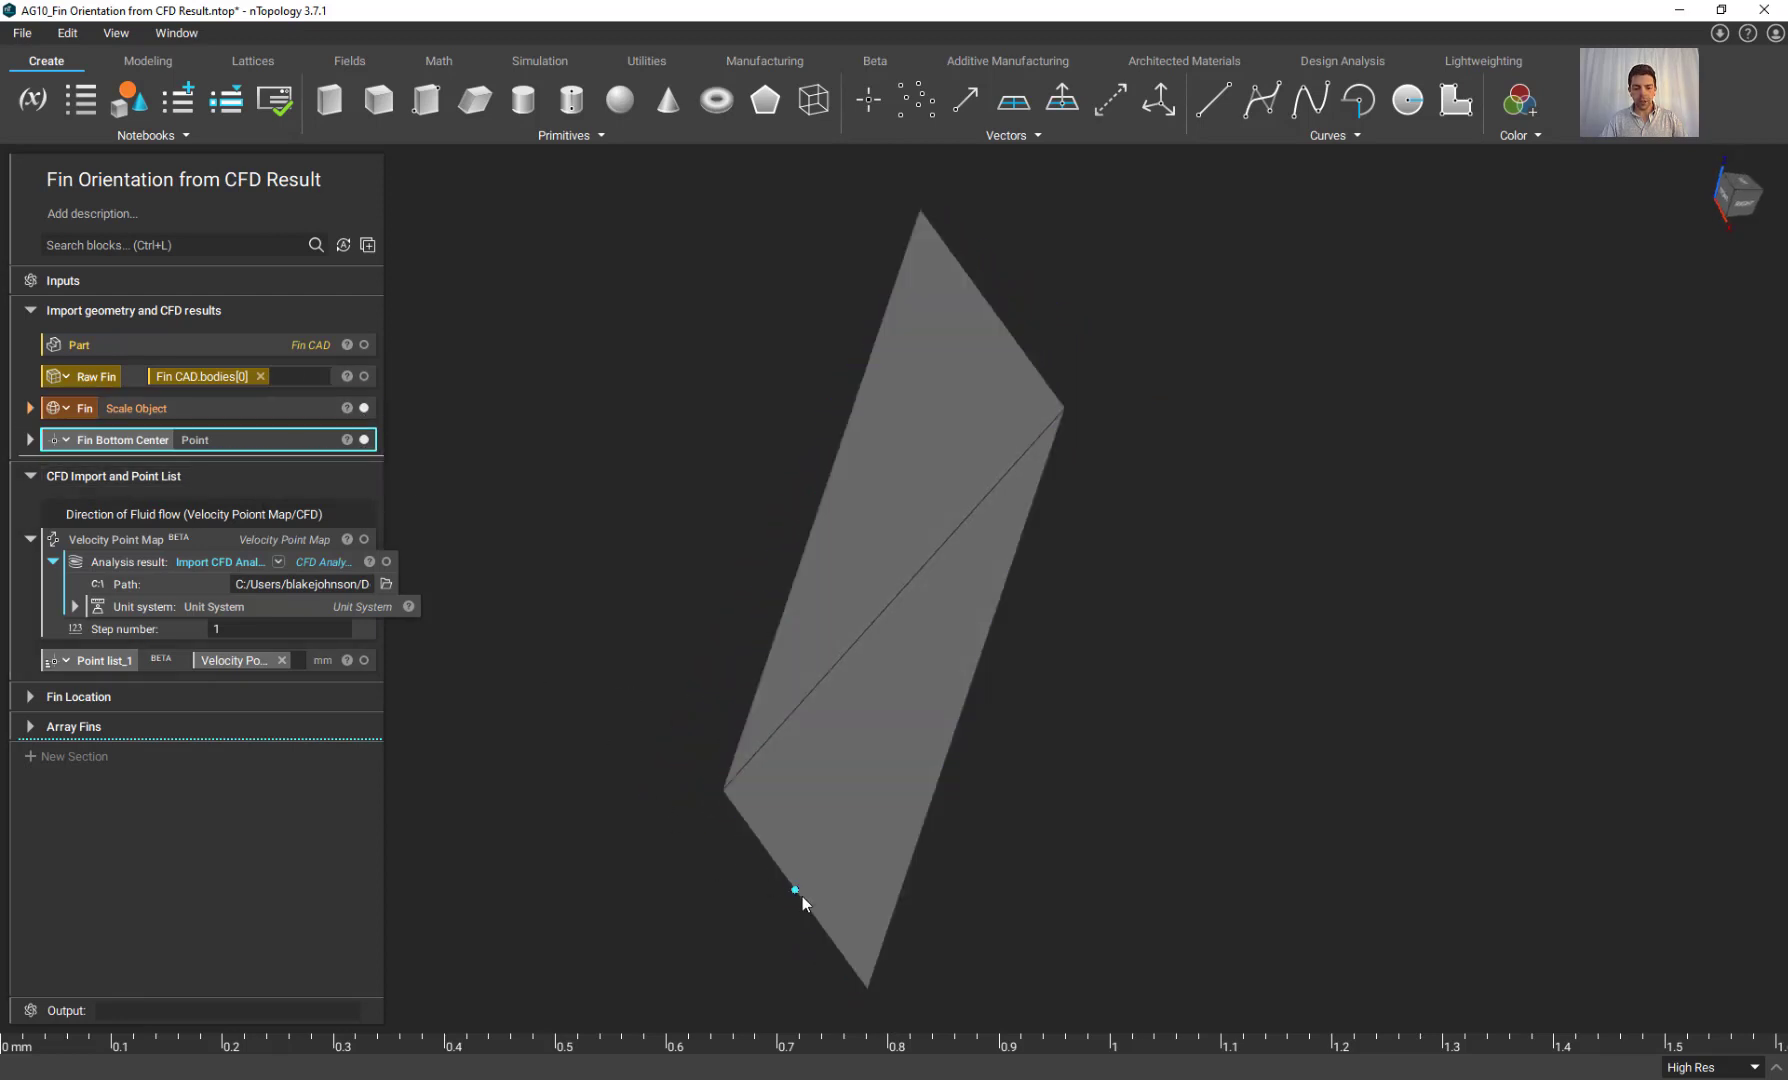
{"action": "middle_click_drag", "start_coordinate": [802, 893], "coordinate": [826, 853]}
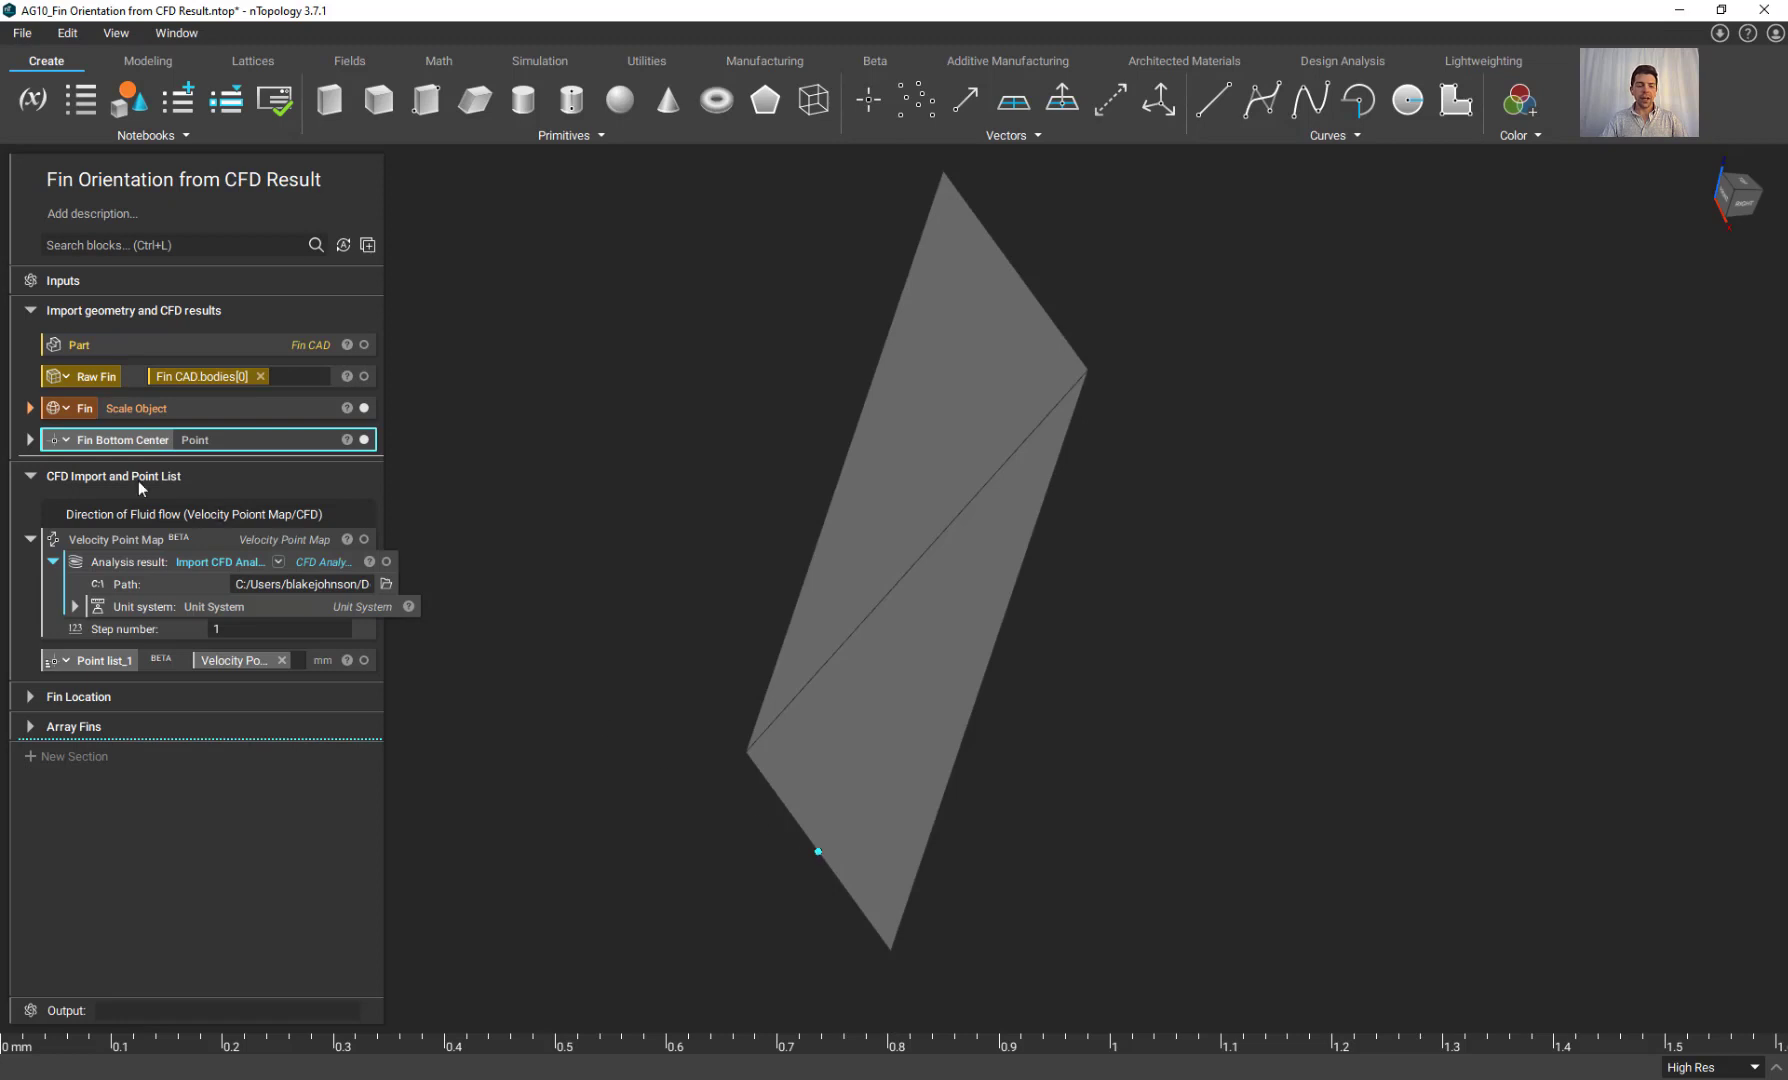
{"action": "left_click", "coordinate": [30, 439]}
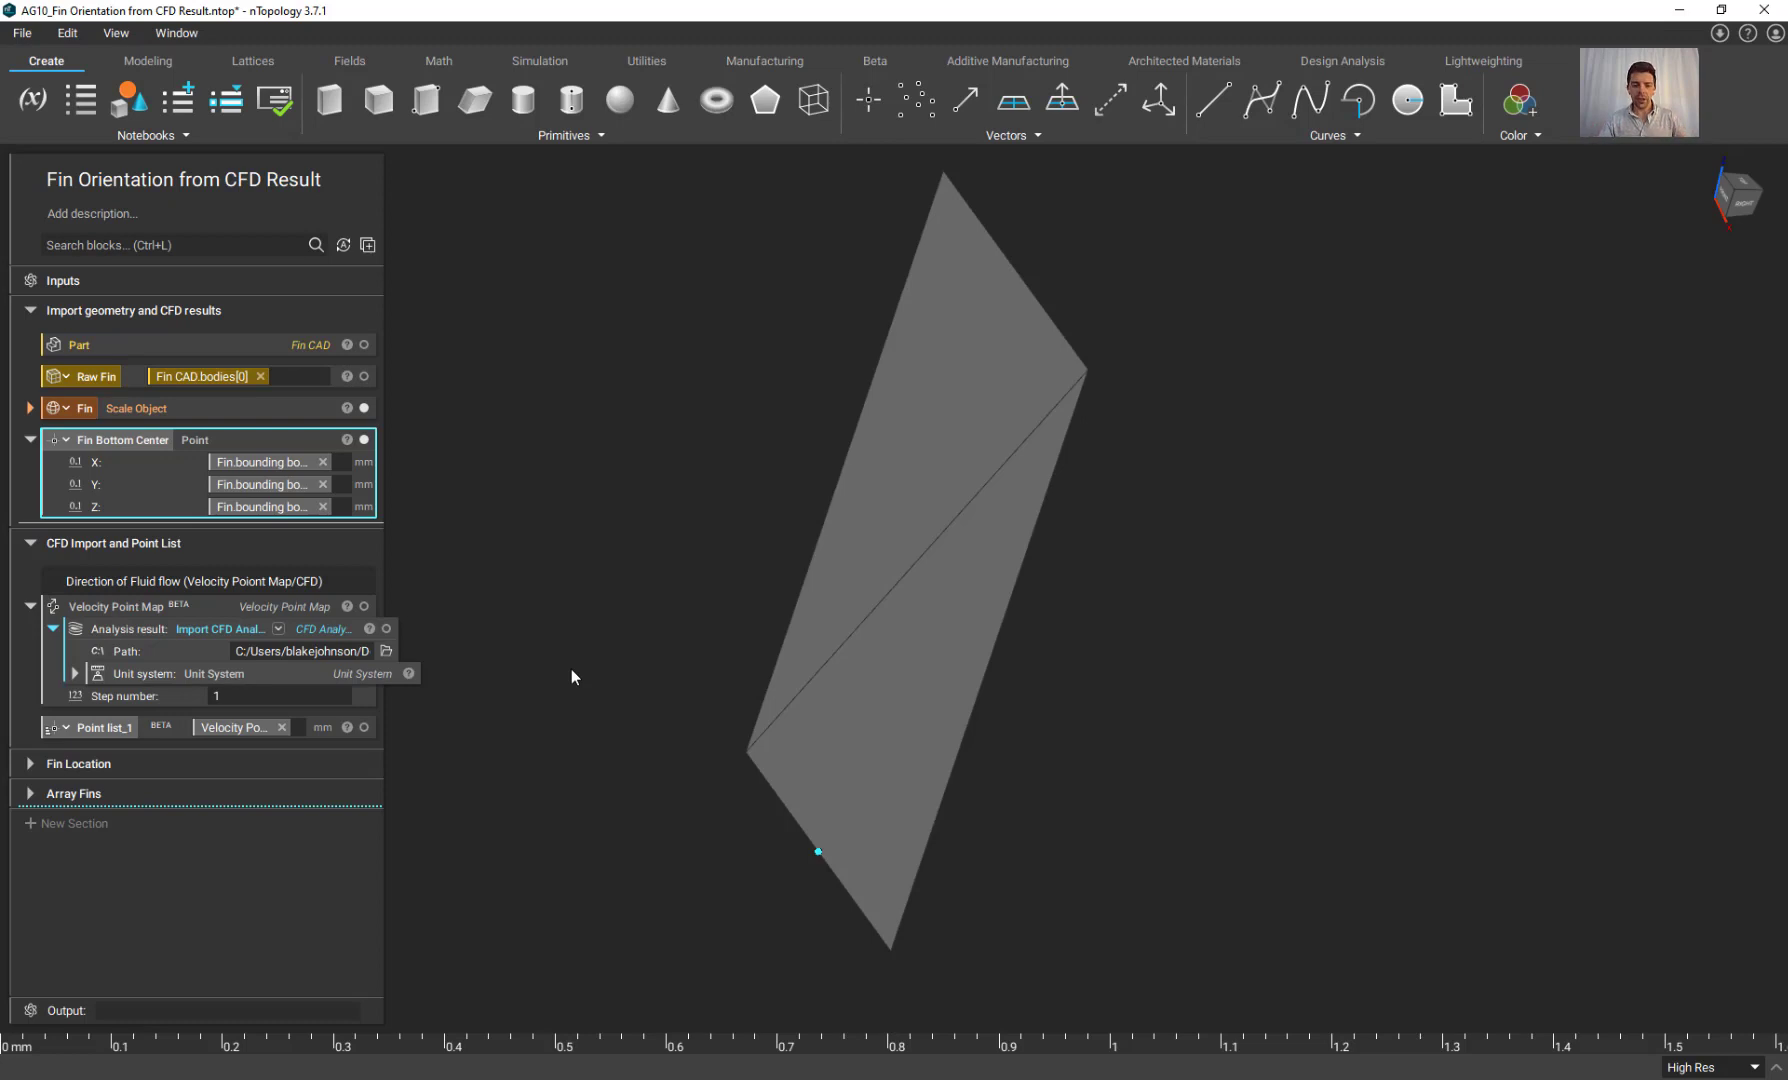
{"action": "right_click_drag", "start_coordinate": [571, 669], "coordinate": [447, 514]}
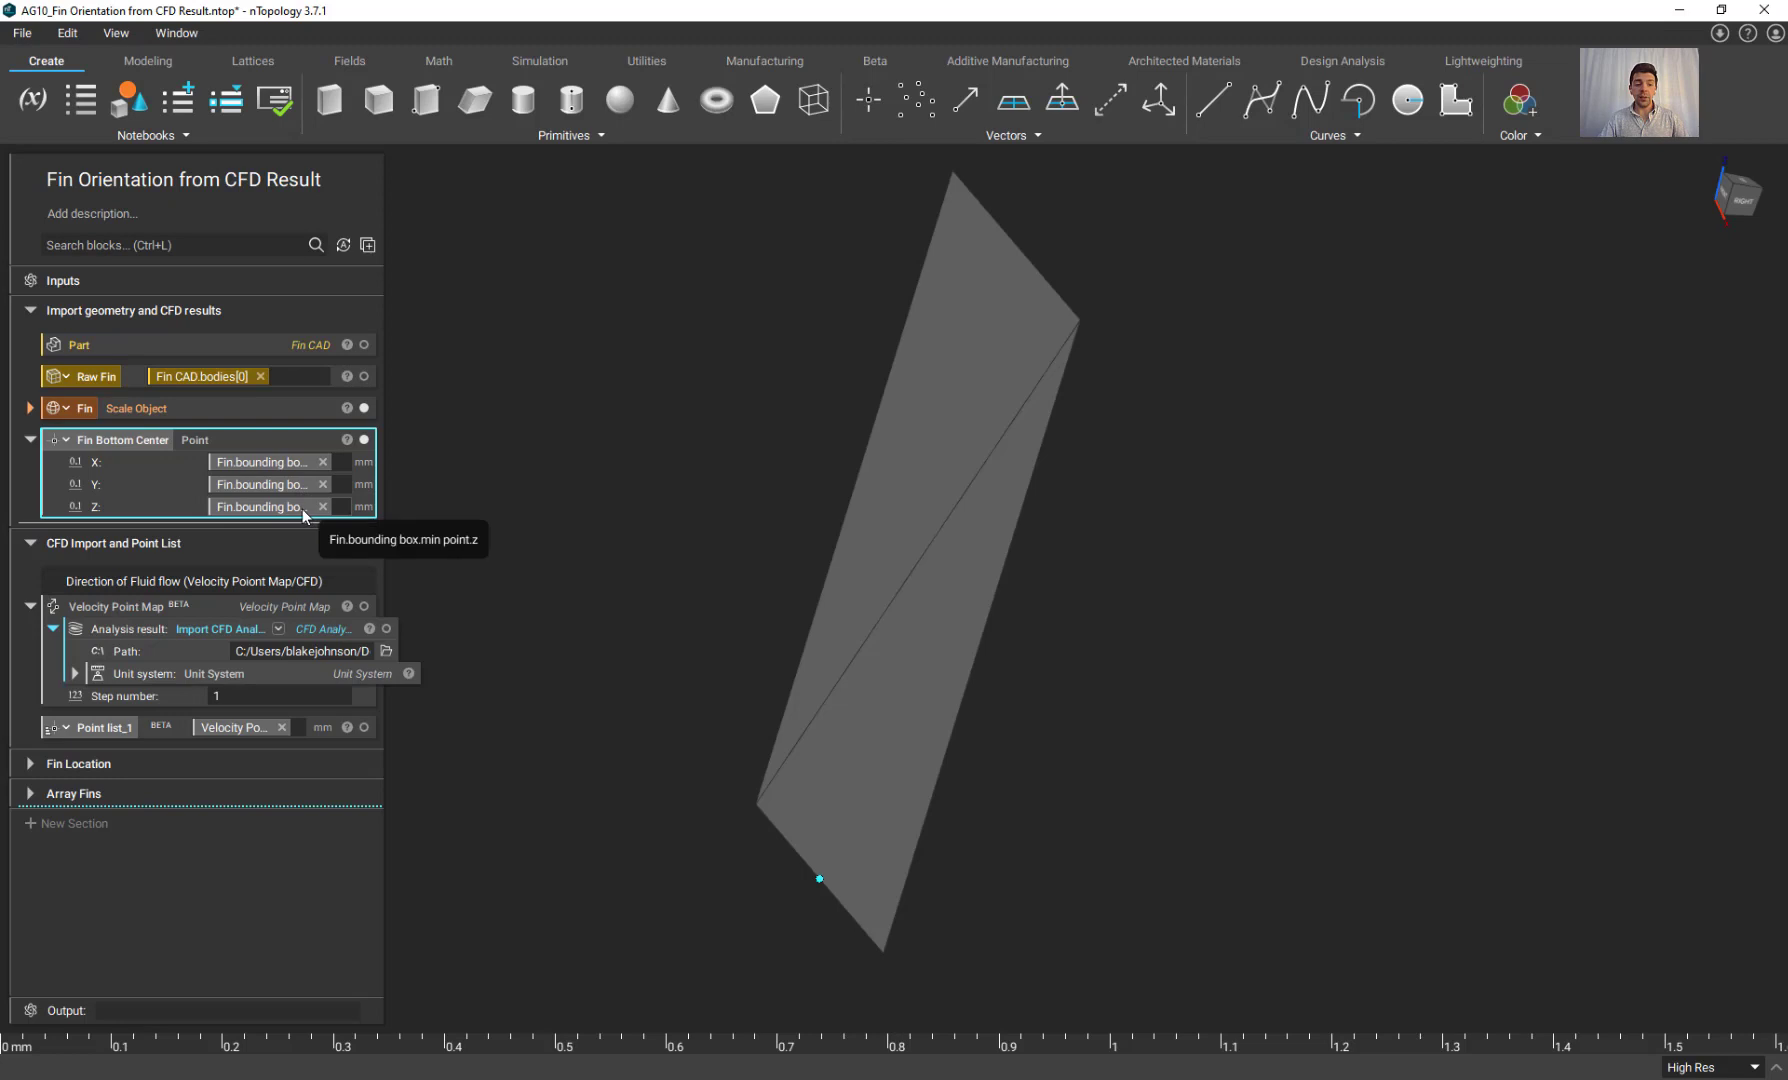
{"action": "right_click_drag", "start_coordinate": [881, 958], "coordinate": [915, 800]}
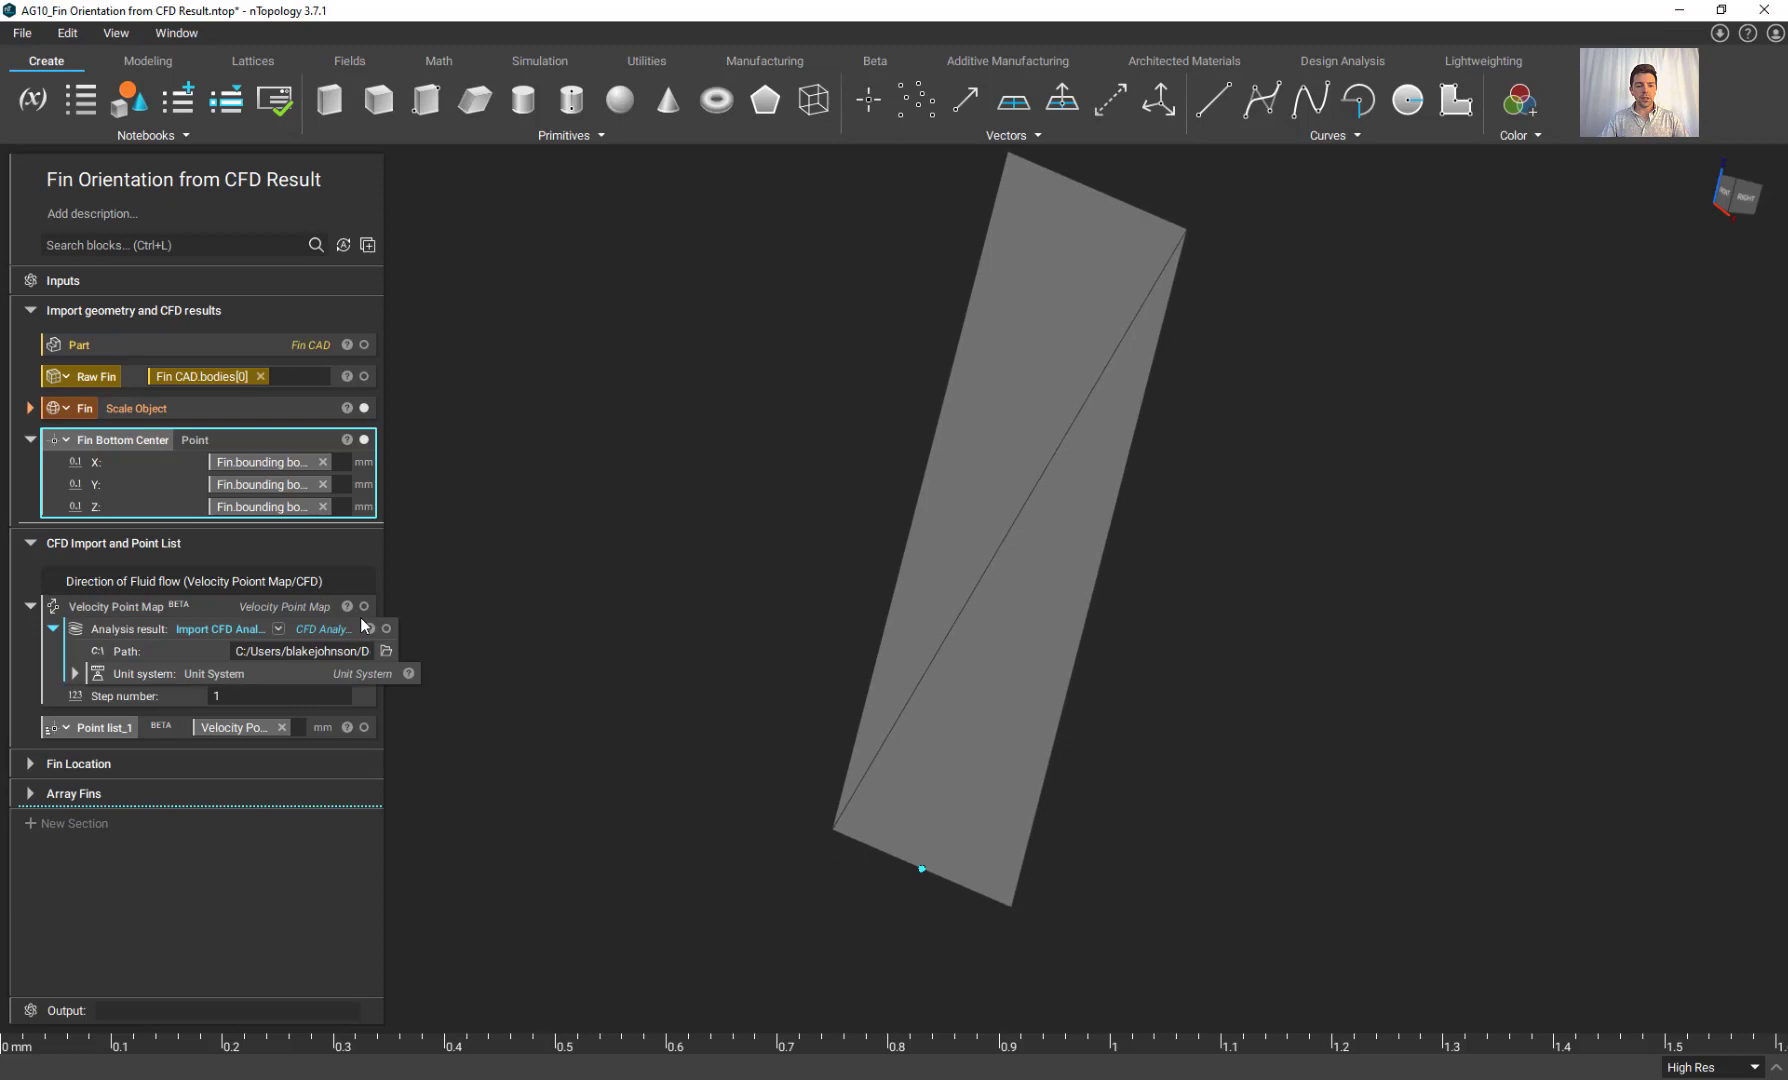
Display the imported CFD analysis result mesh and centre it in the view.
{"action": "left_click", "coordinate": [387, 630]}
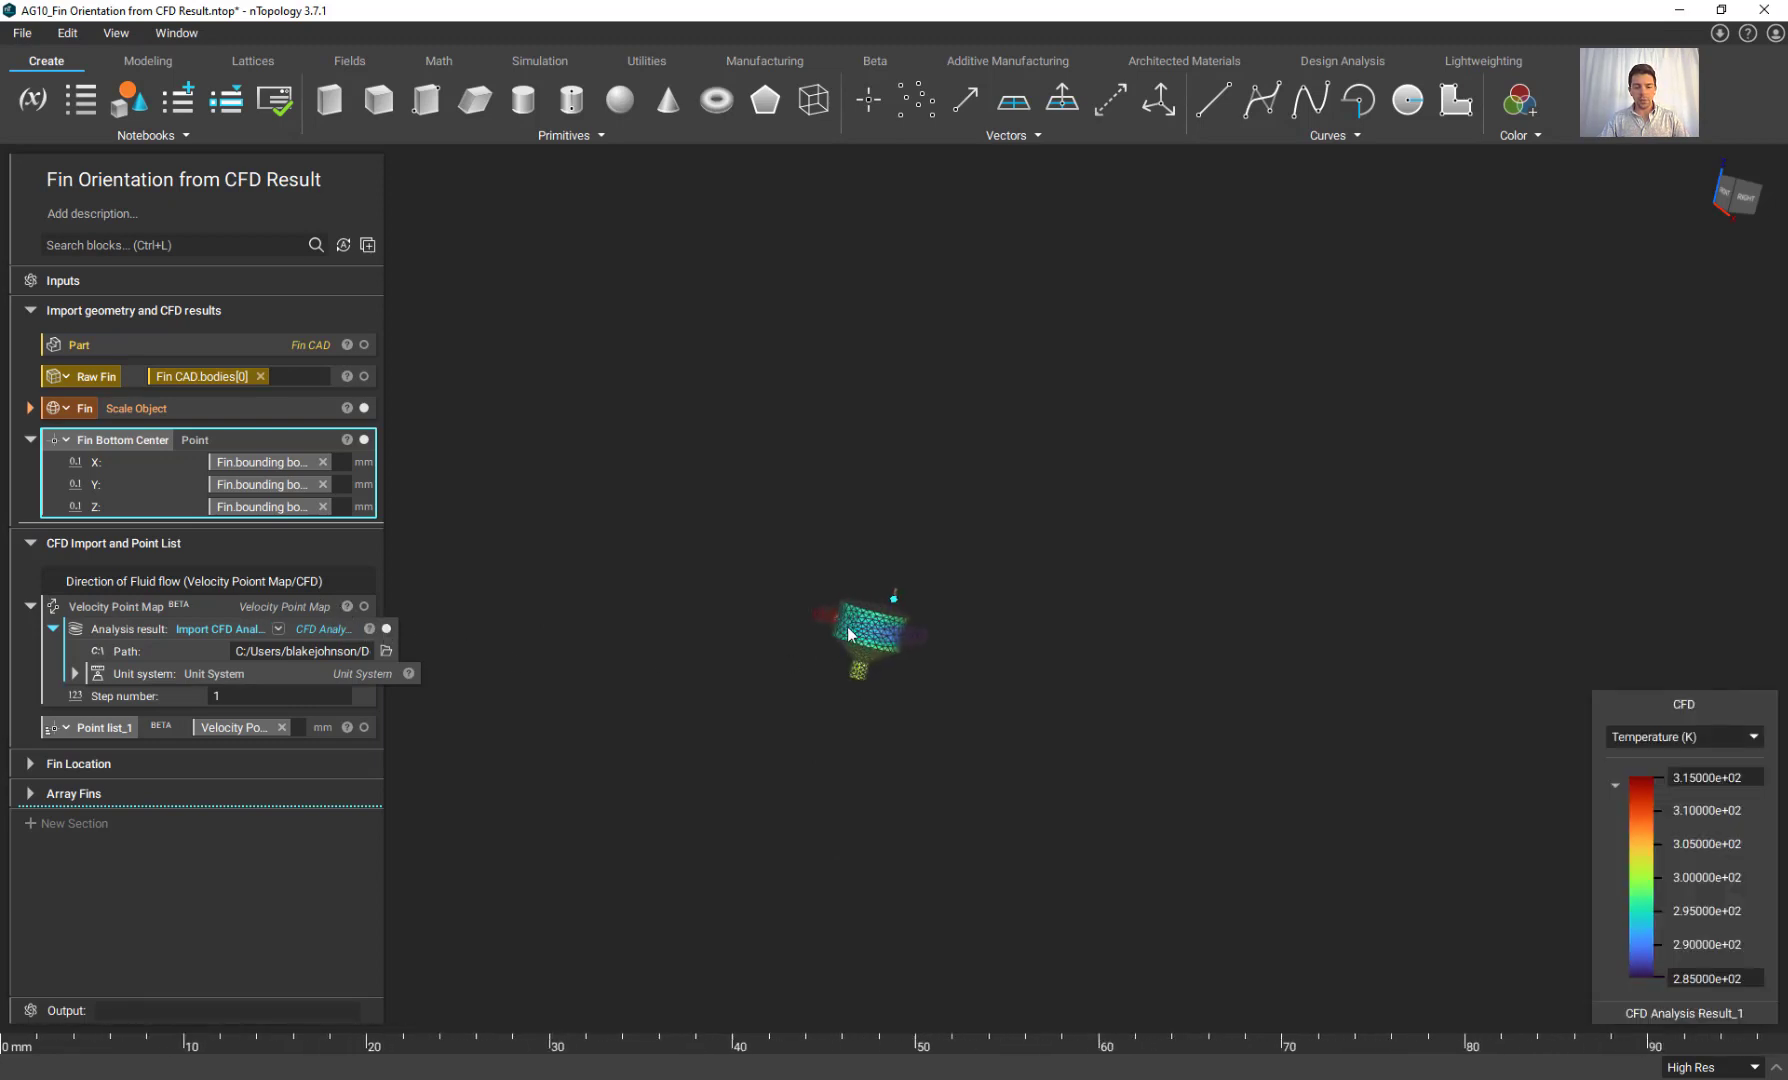
{"action": "scroll", "coordinate": [835, 631], "scroll_direction": "up", "scroll_amount": 6}
{"action": "scroll", "coordinate": [1071, 548], "scroll_direction": "up", "scroll_amount": 4}
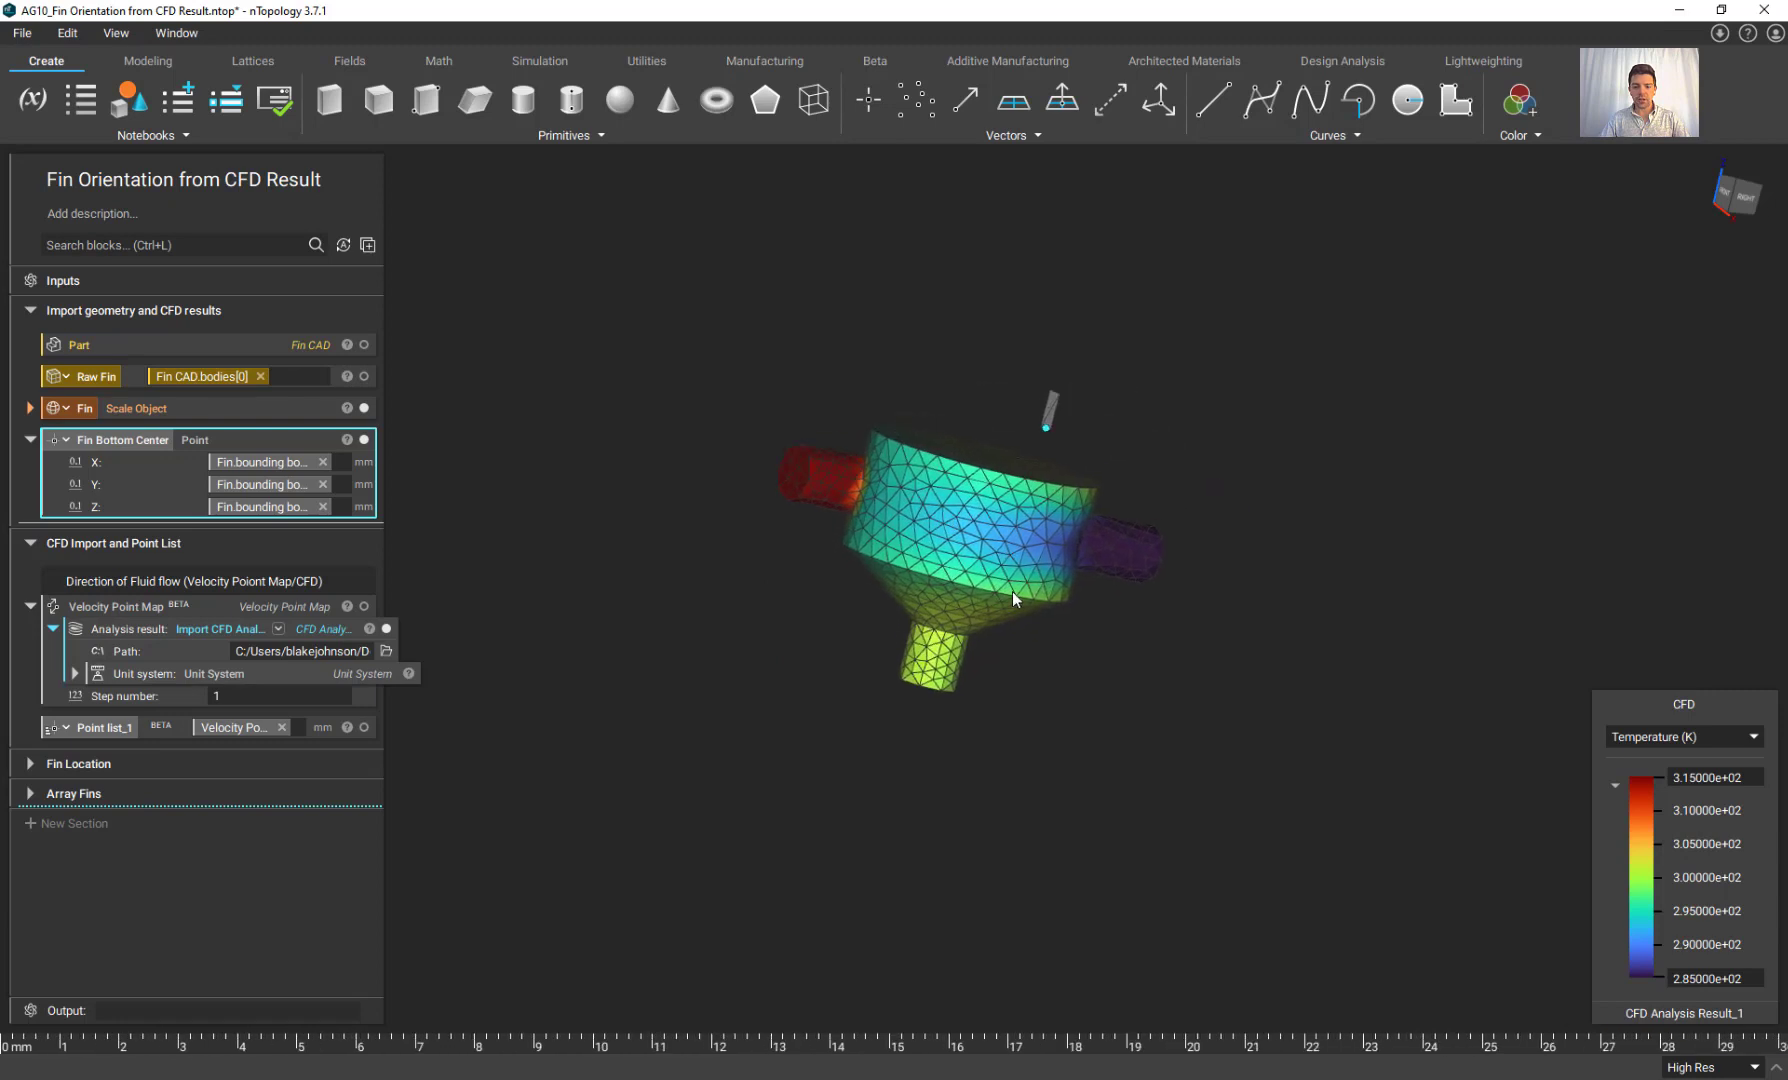
{"action": "right_click_drag", "start_coordinate": [1081, 543], "coordinate": [865, 601]}
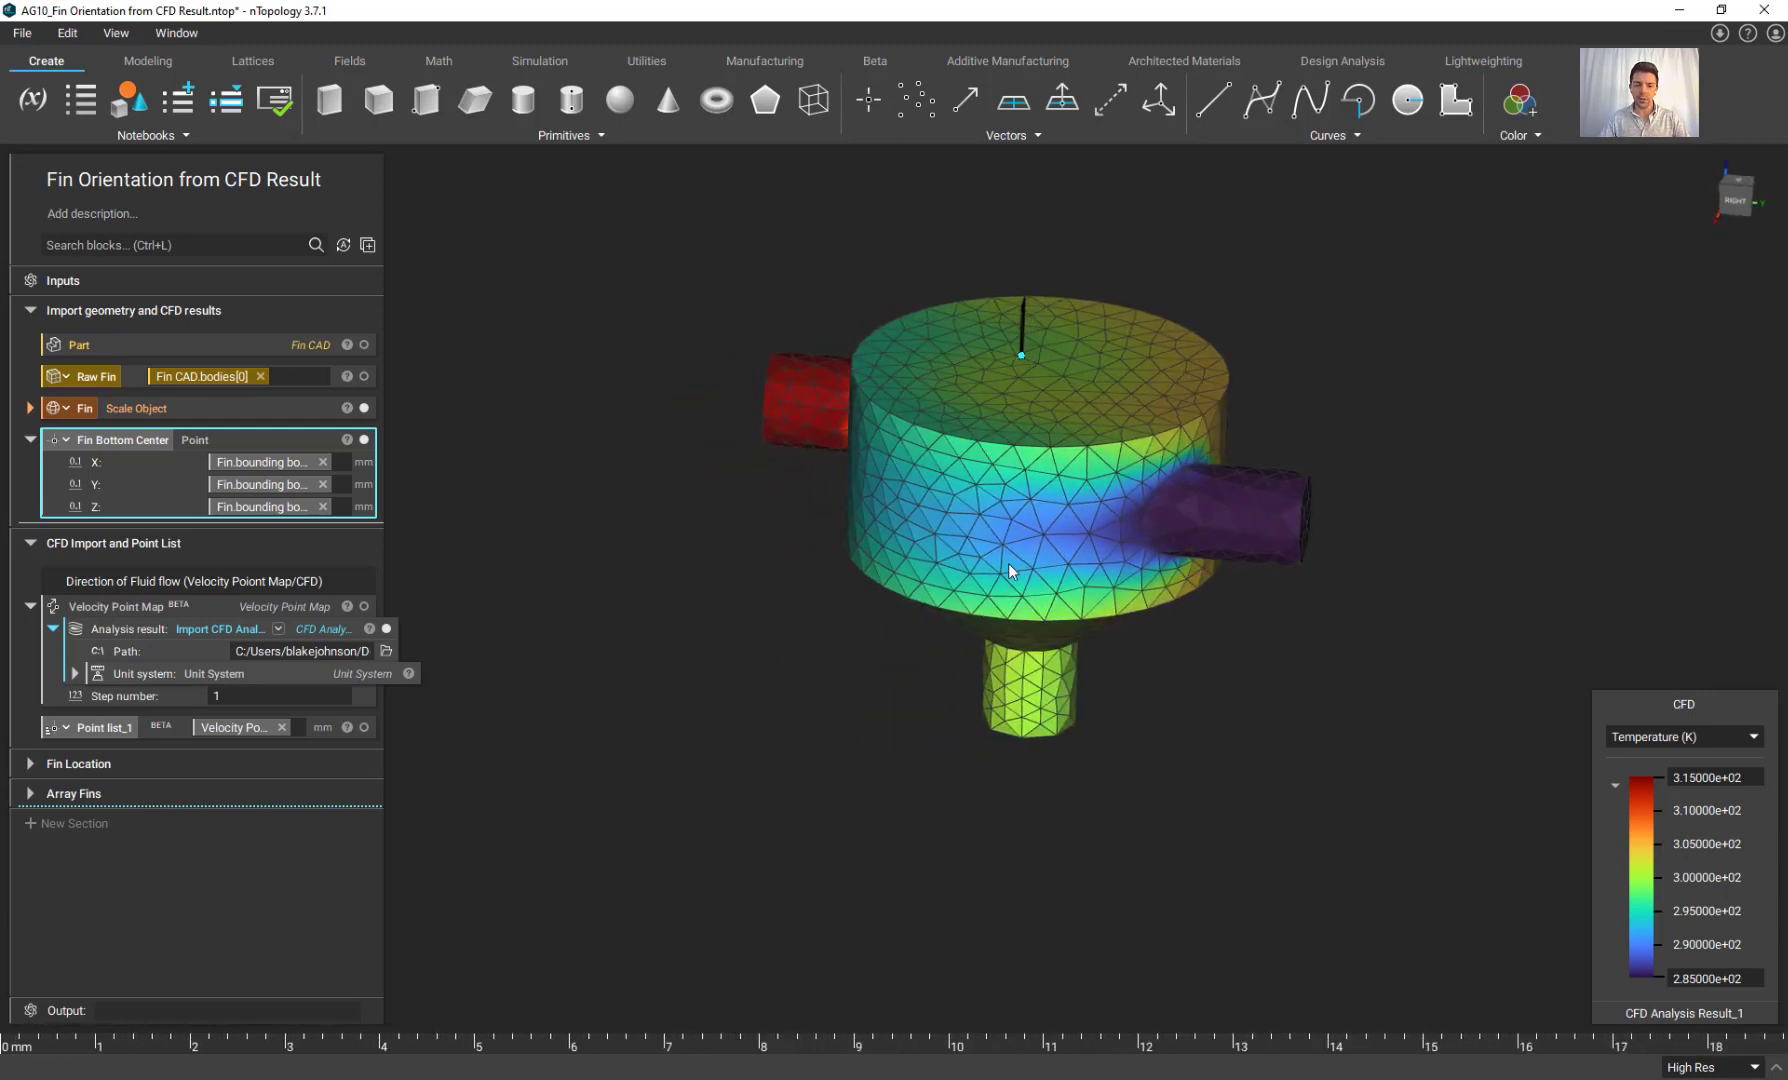
{"action": "middle_click_drag", "start_coordinate": [1020, 543], "coordinate": [920, 587]}
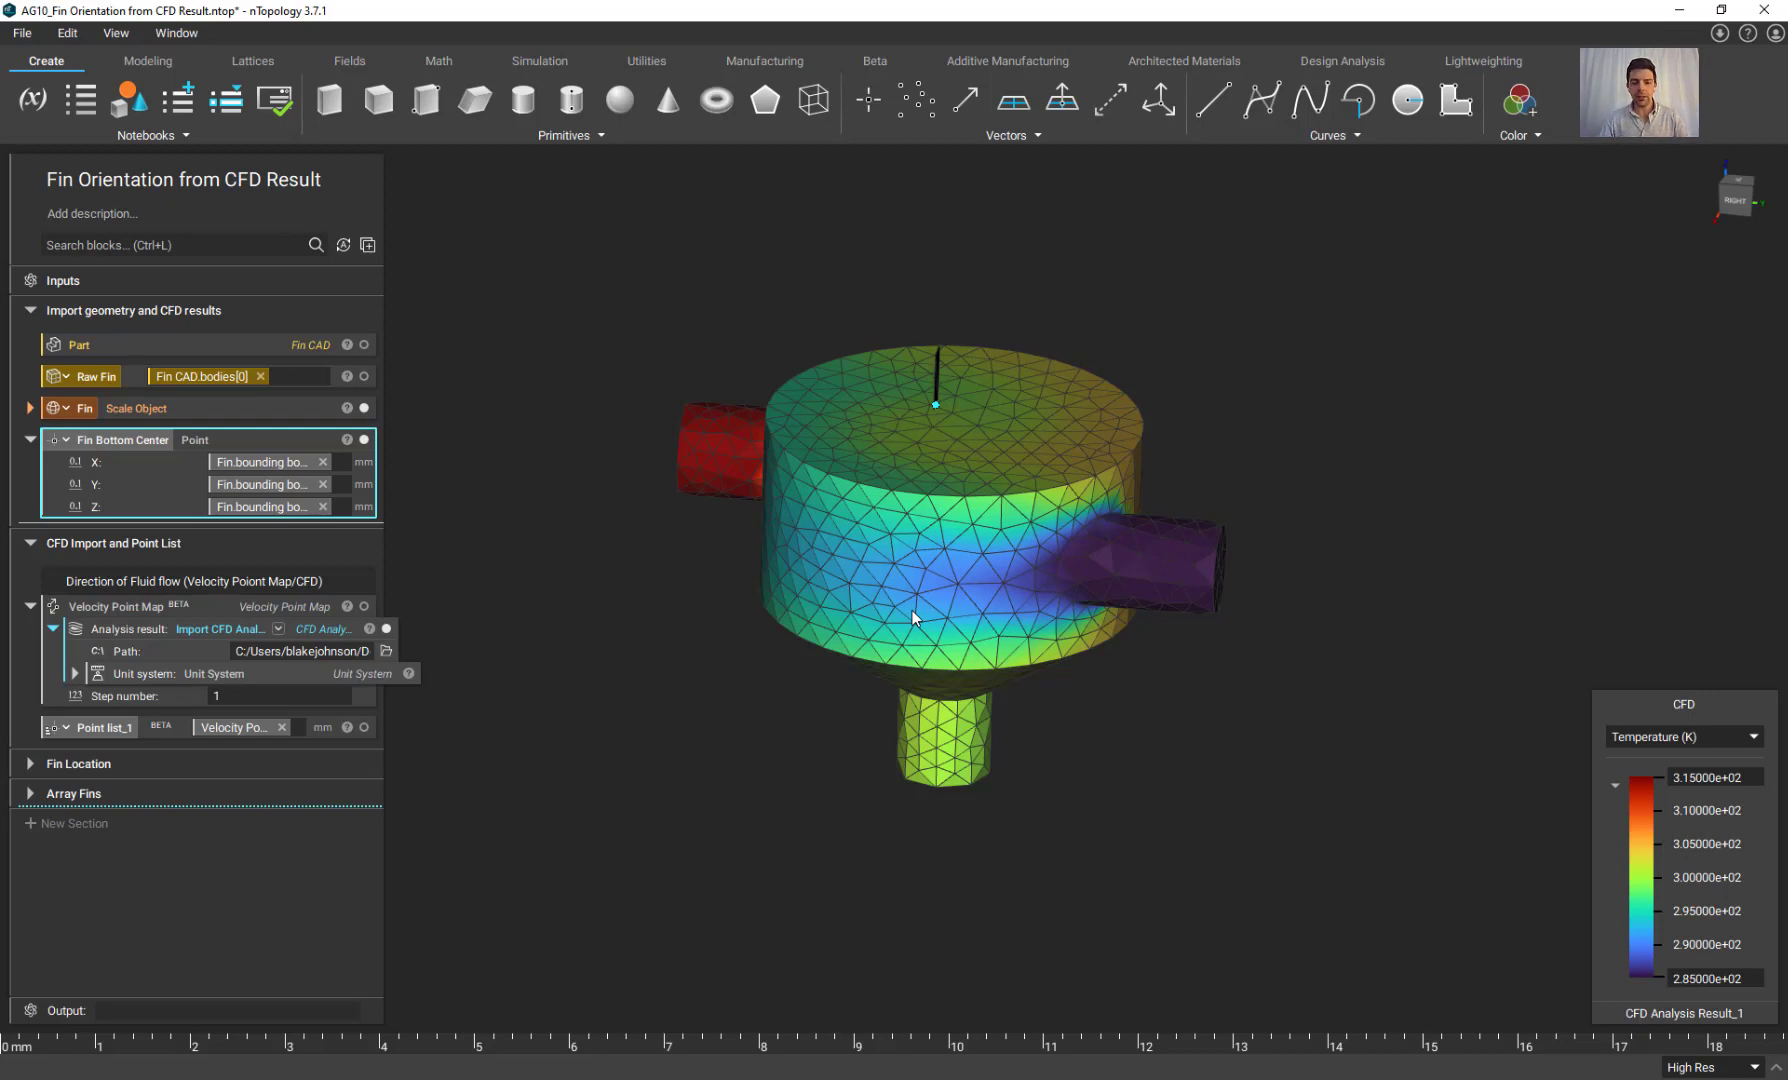
{"action": "right_click_drag", "start_coordinate": [912, 610], "coordinate": [1076, 688]}
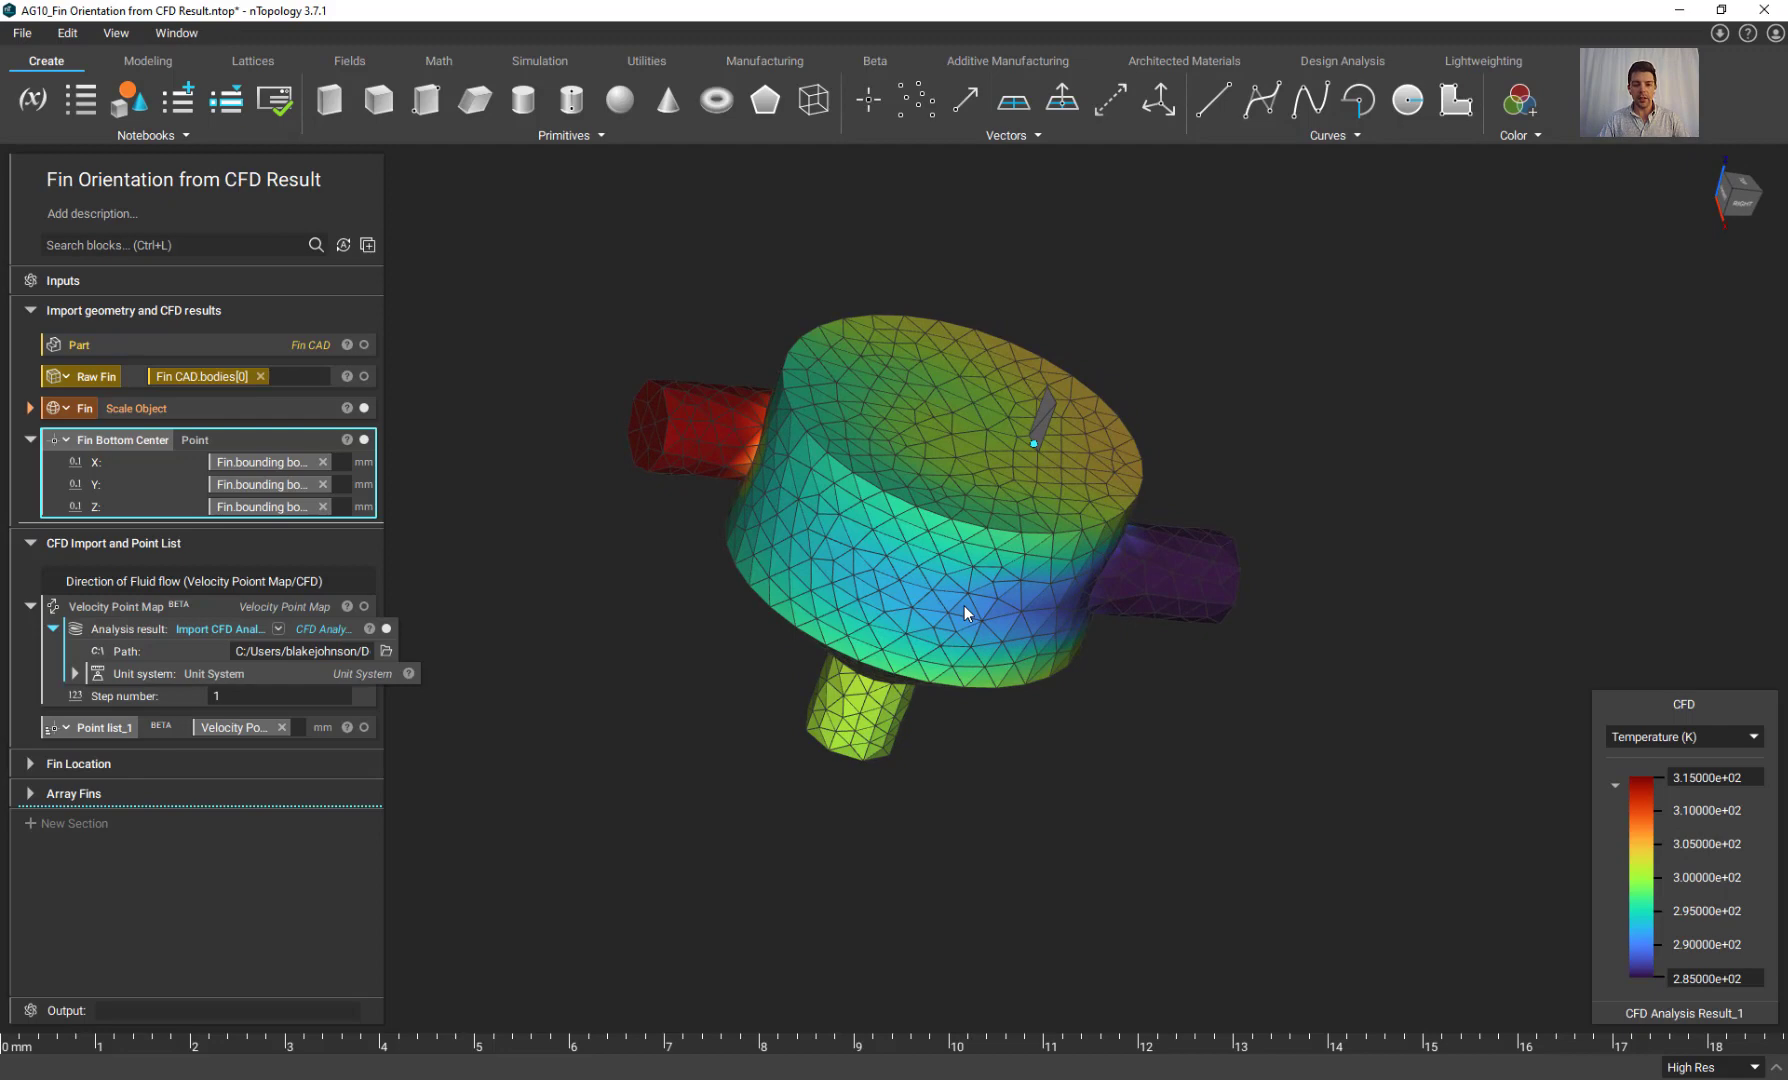
{"action": "scroll", "coordinate": [770, 605], "scroll_direction": "up", "scroll_amount": 3}
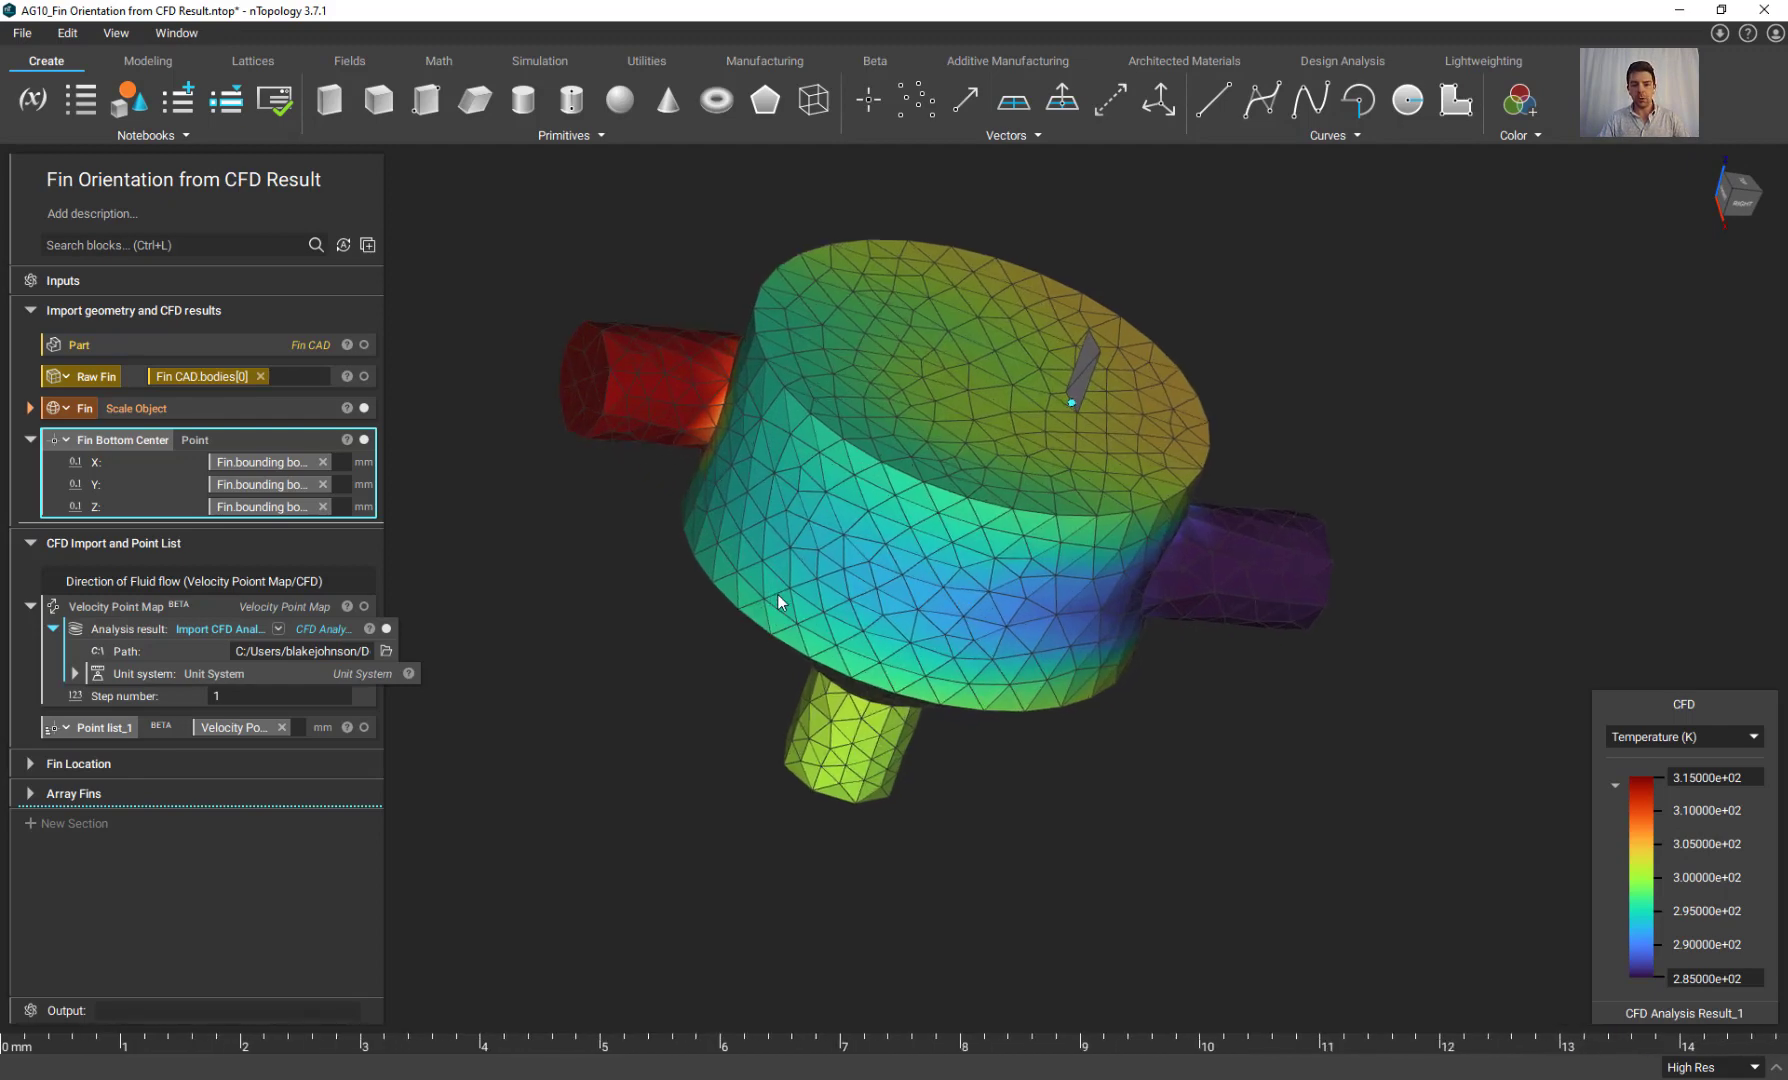
{"action": "middle_click_drag", "start_coordinate": [801, 643], "coordinate": [792, 633]}
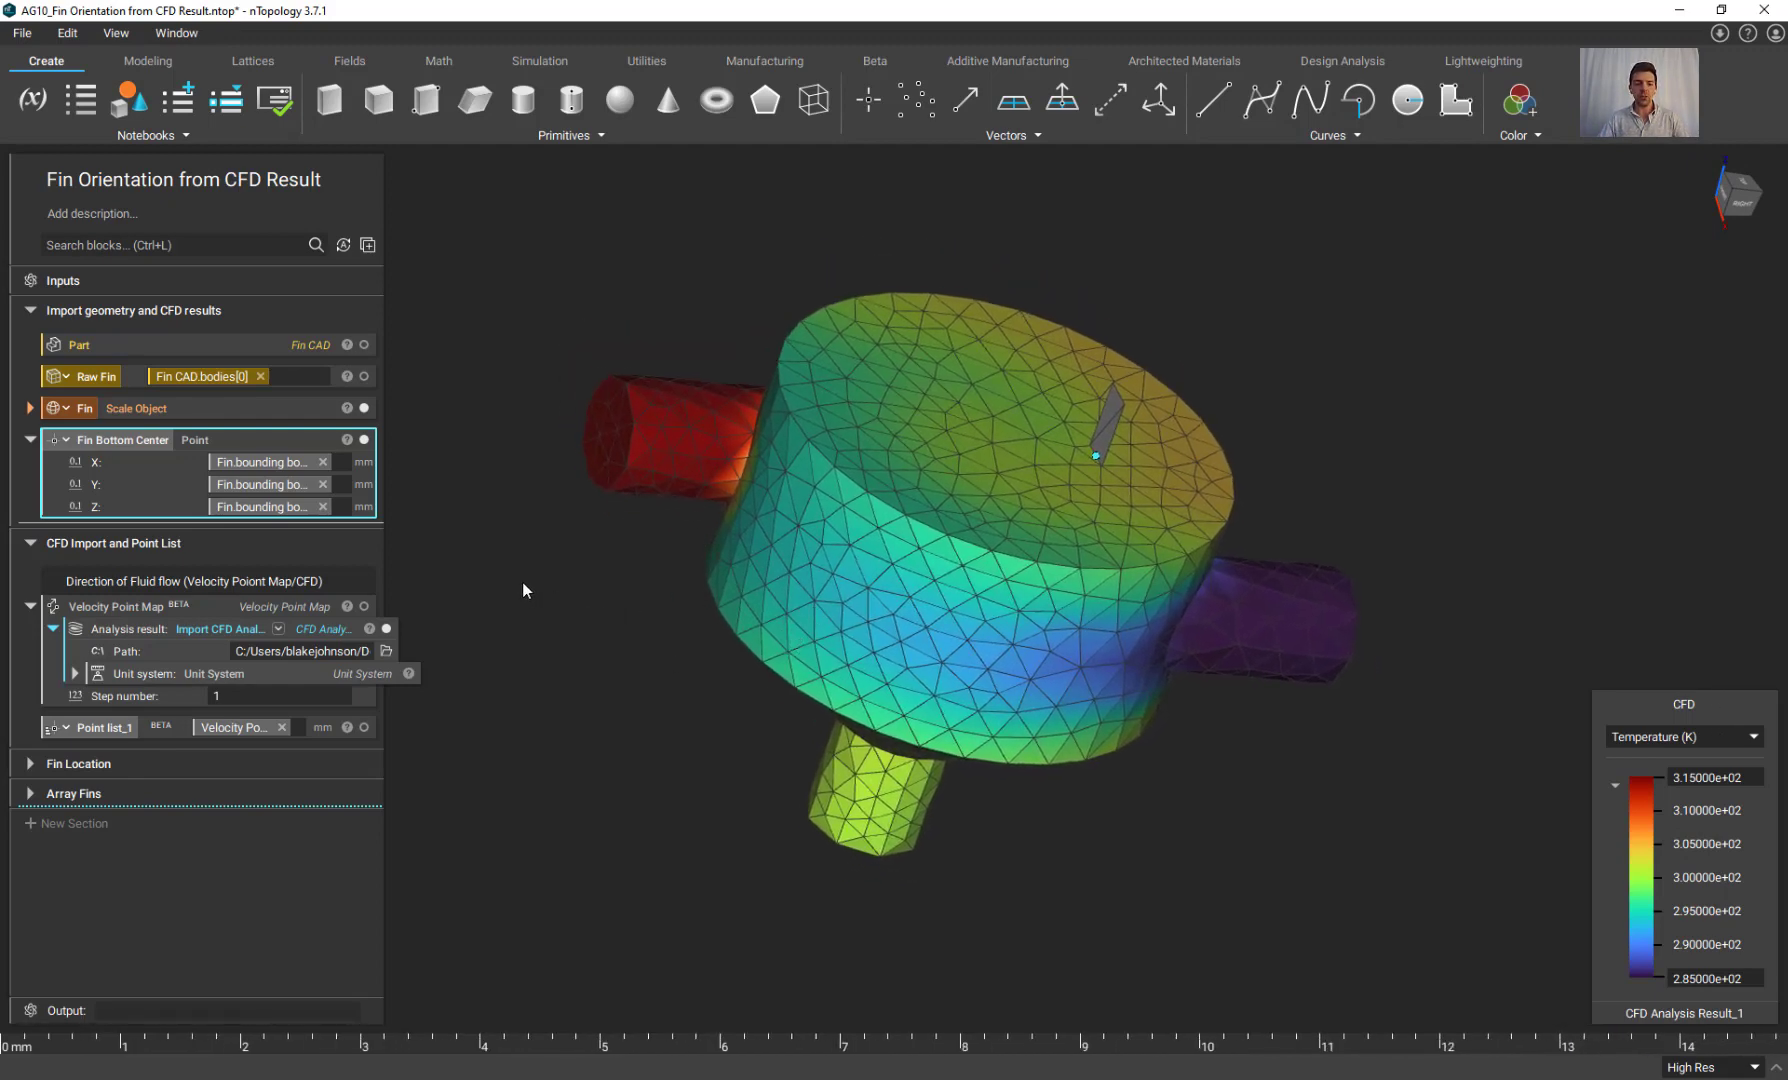
Hide the fin and colour the CFD mesh by Velocity (mm/s) instead of Temperature (K).
{"action": "left_click", "coordinate": [364, 408]}
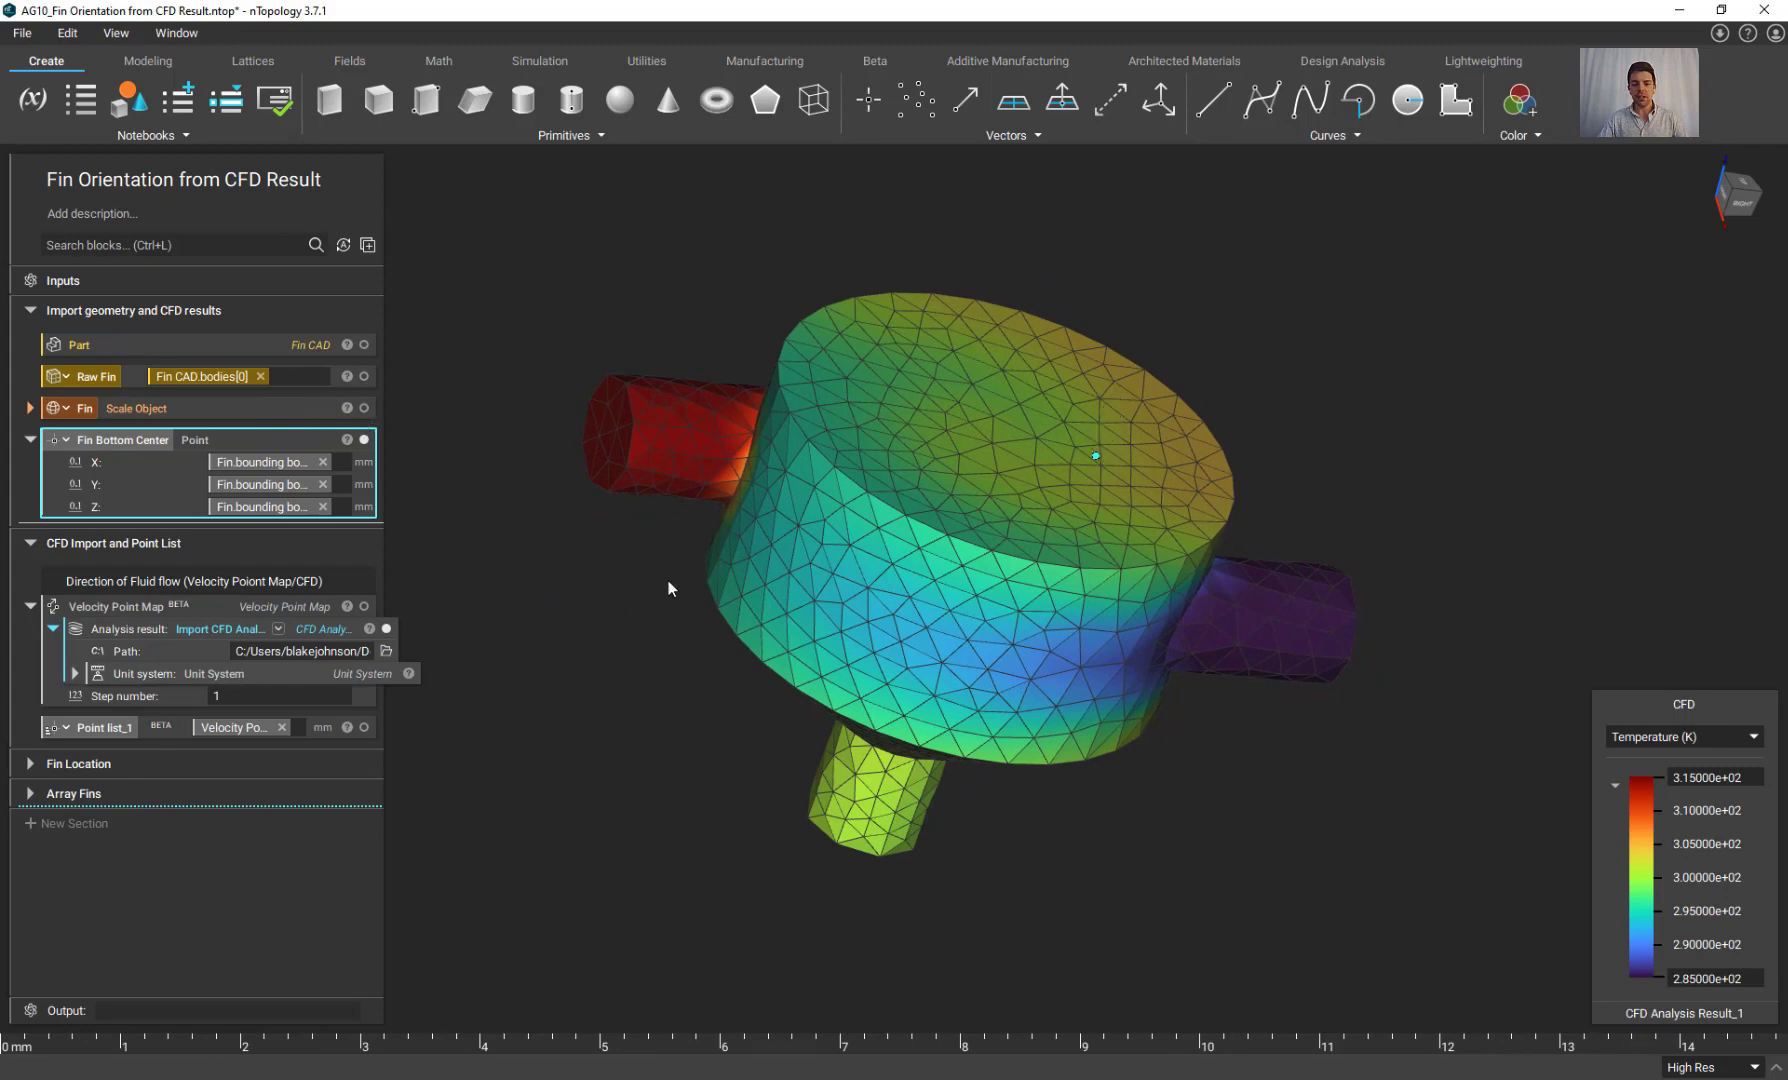
{"action": "right_click_drag", "start_coordinate": [668, 580], "coordinate": [596, 543]}
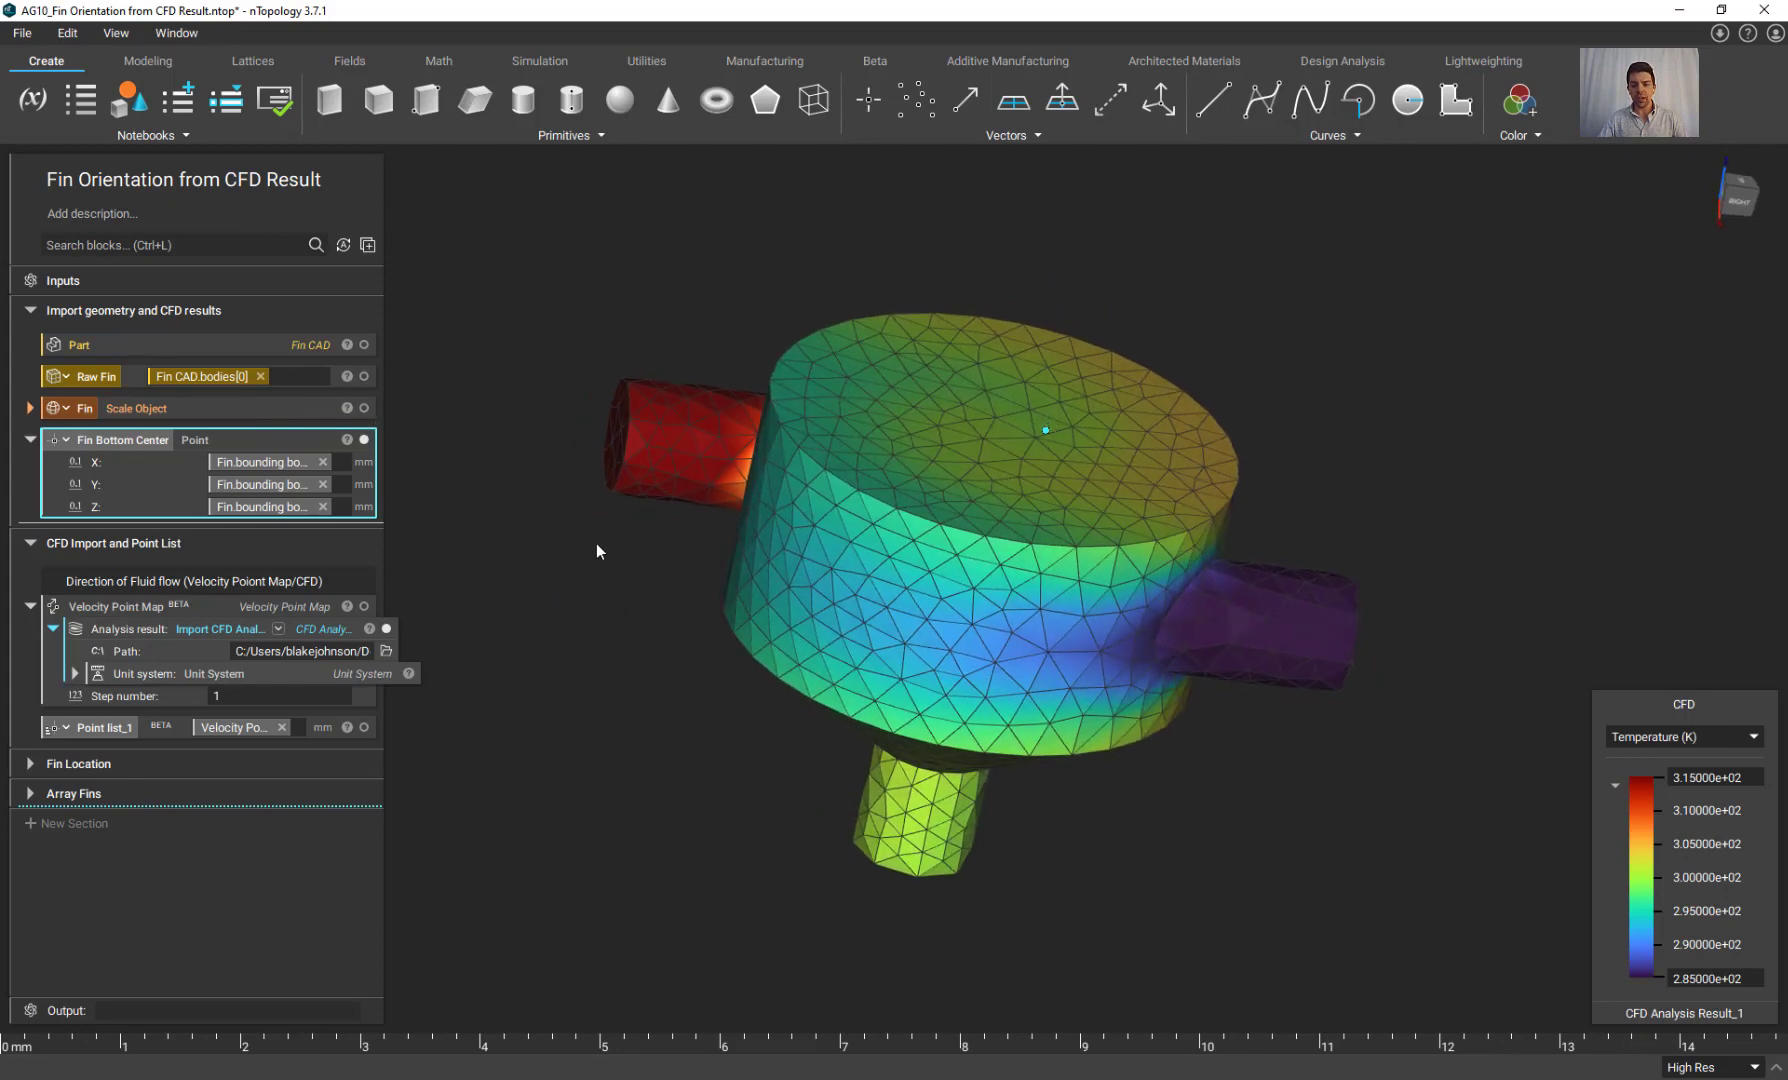
{"action": "left_click", "coordinate": [1666, 736]}
{"action": "left_click", "coordinate": [1666, 834]}
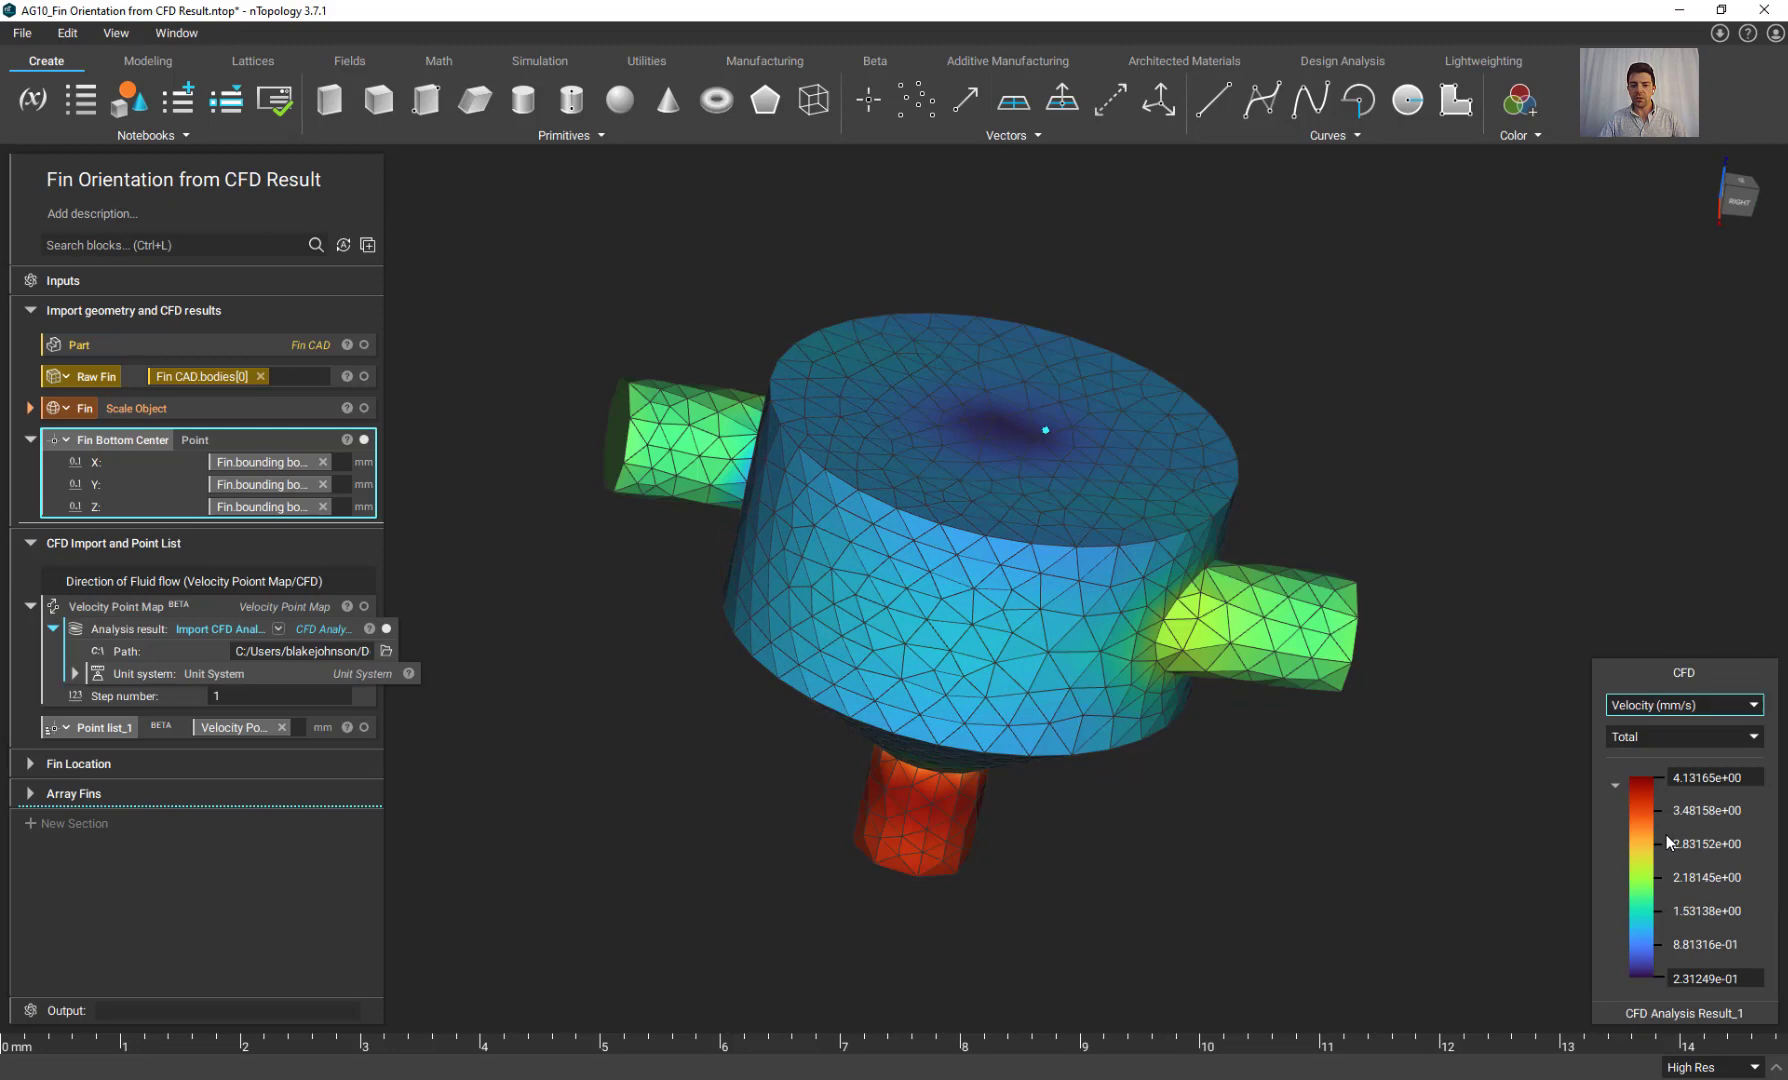
{"action": "right_click_drag", "start_coordinate": [1497, 808], "coordinate": [1333, 746]}
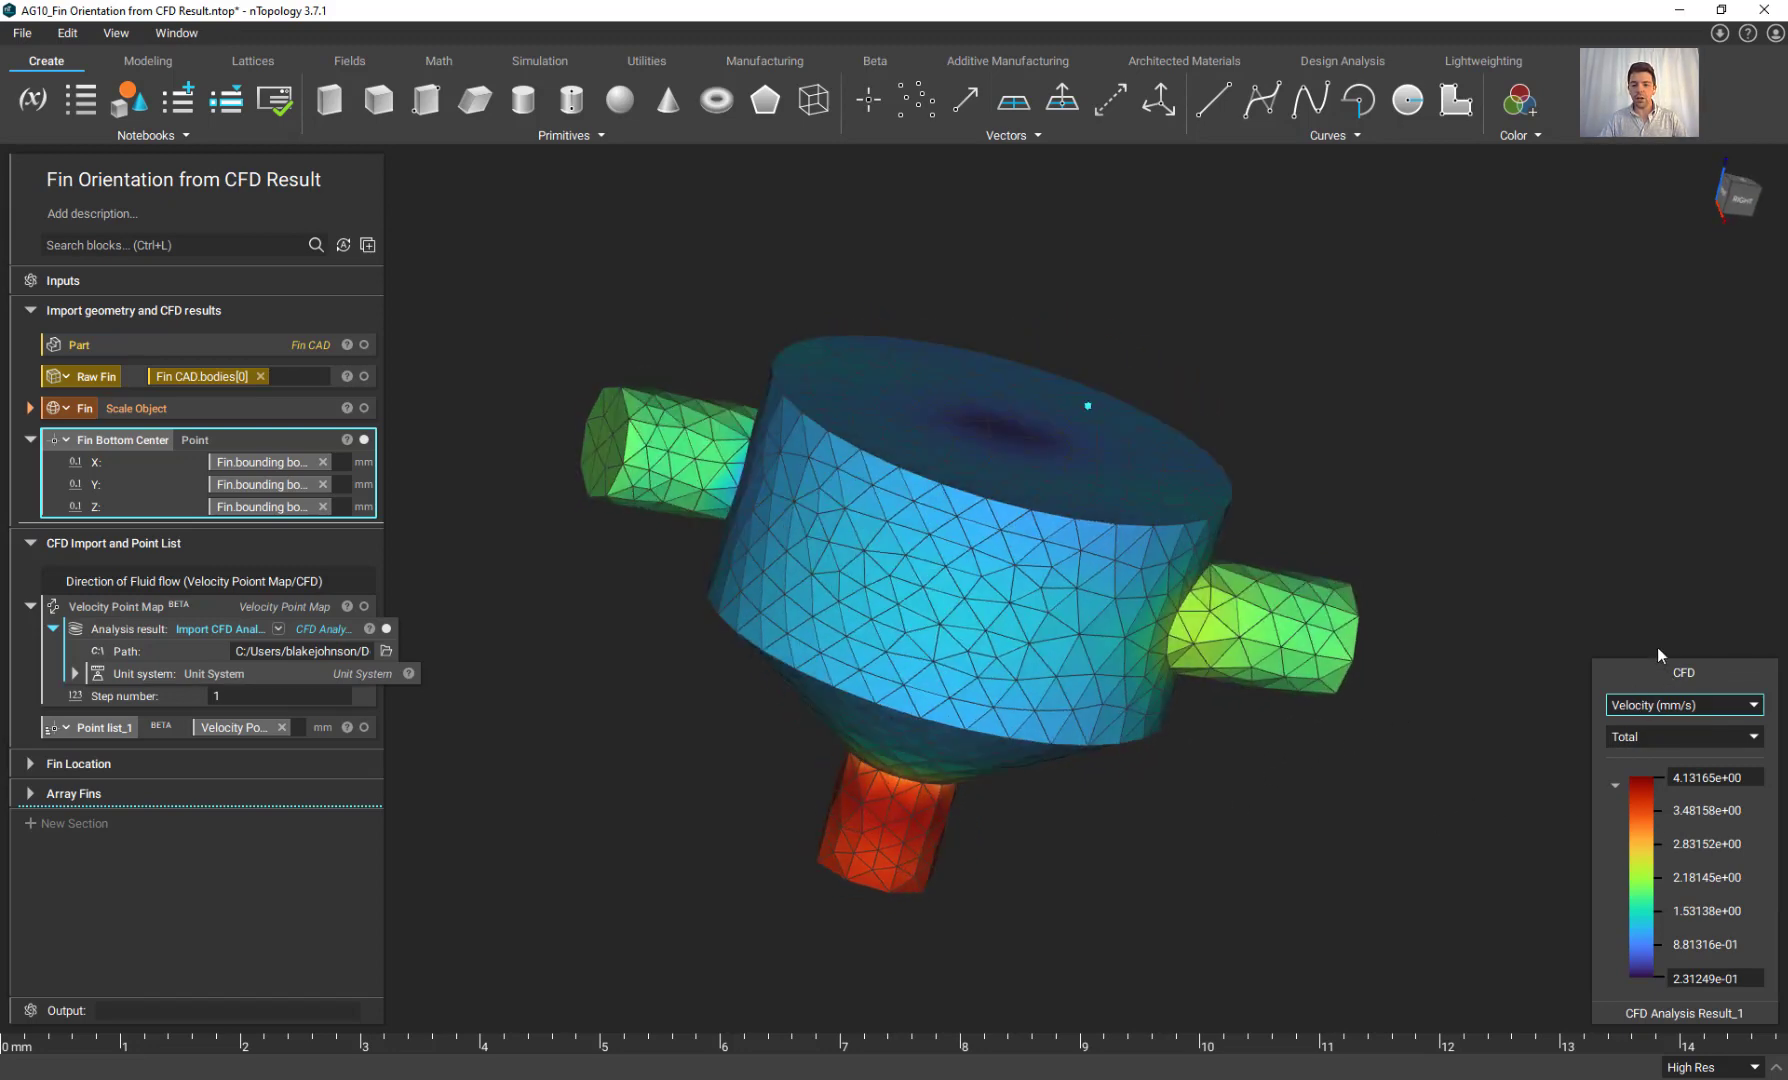
Expand the Fin Location section and show only the Filter Mesh by Flood Fill result.
{"action": "left_click", "coordinate": [30, 764]}
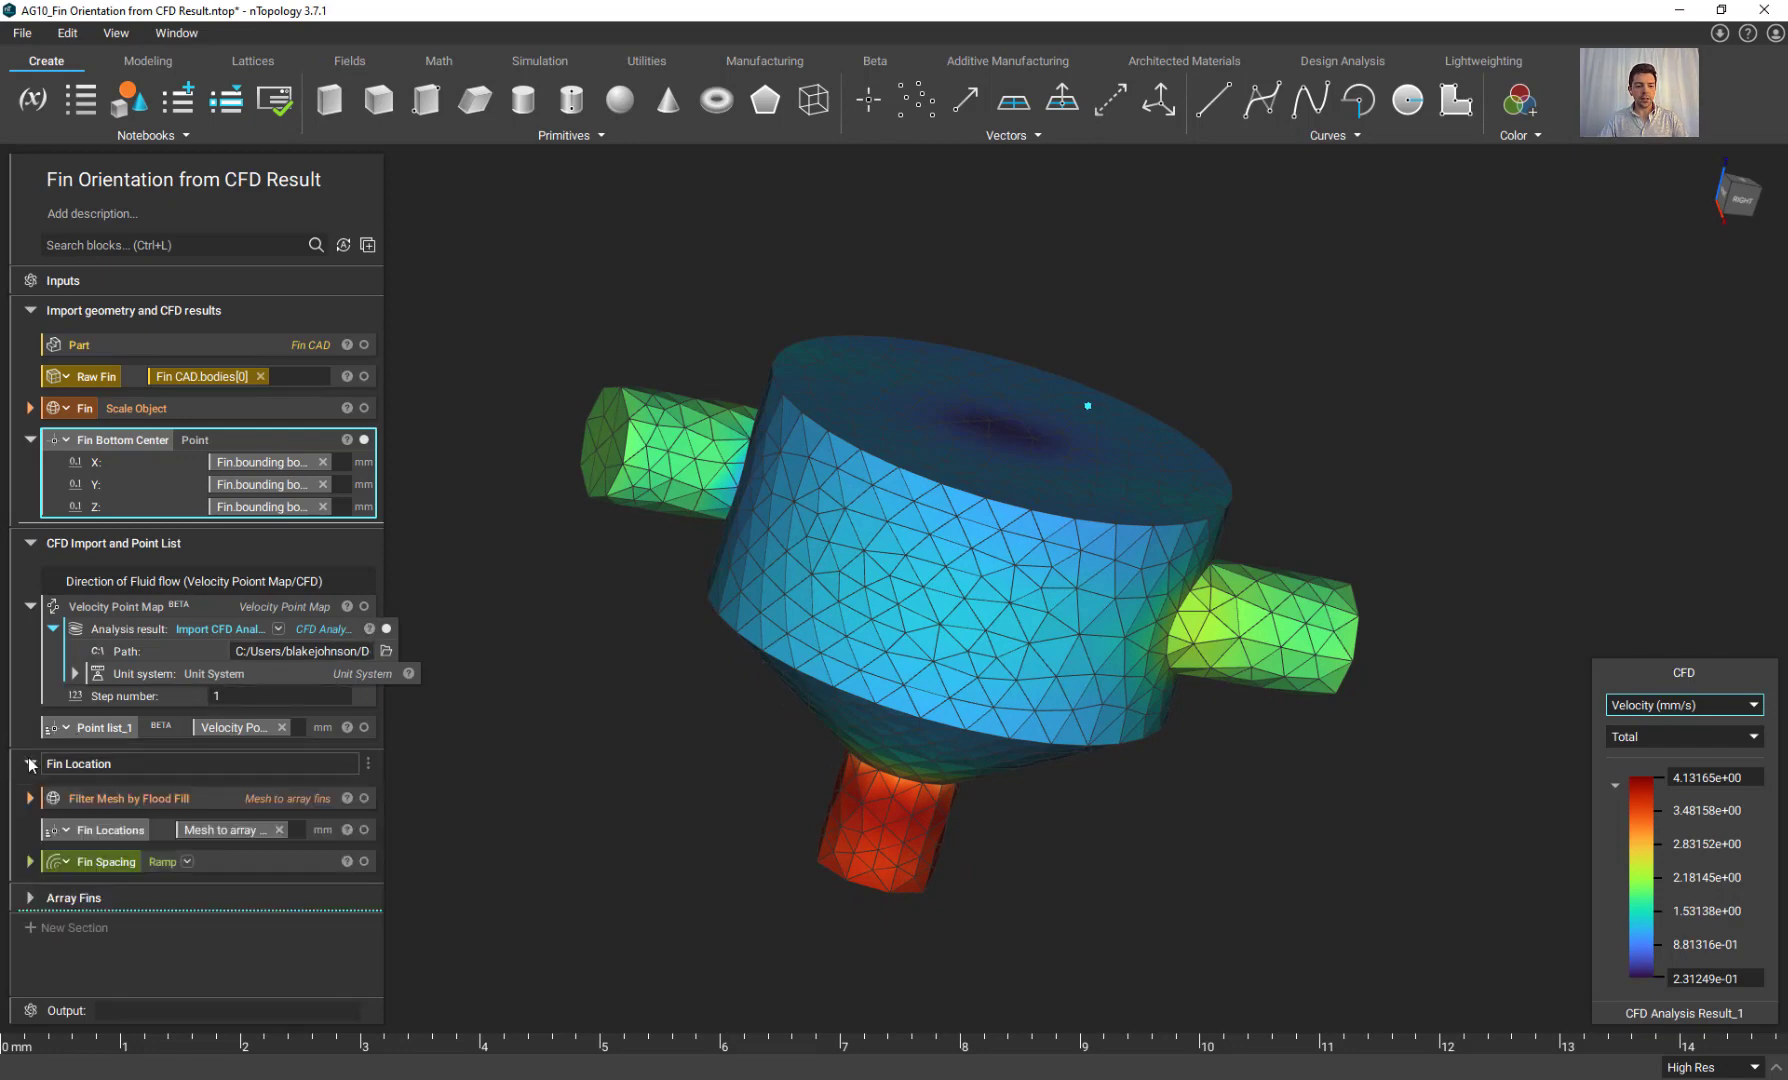
{"action": "left_click", "coordinate": [187, 798]}
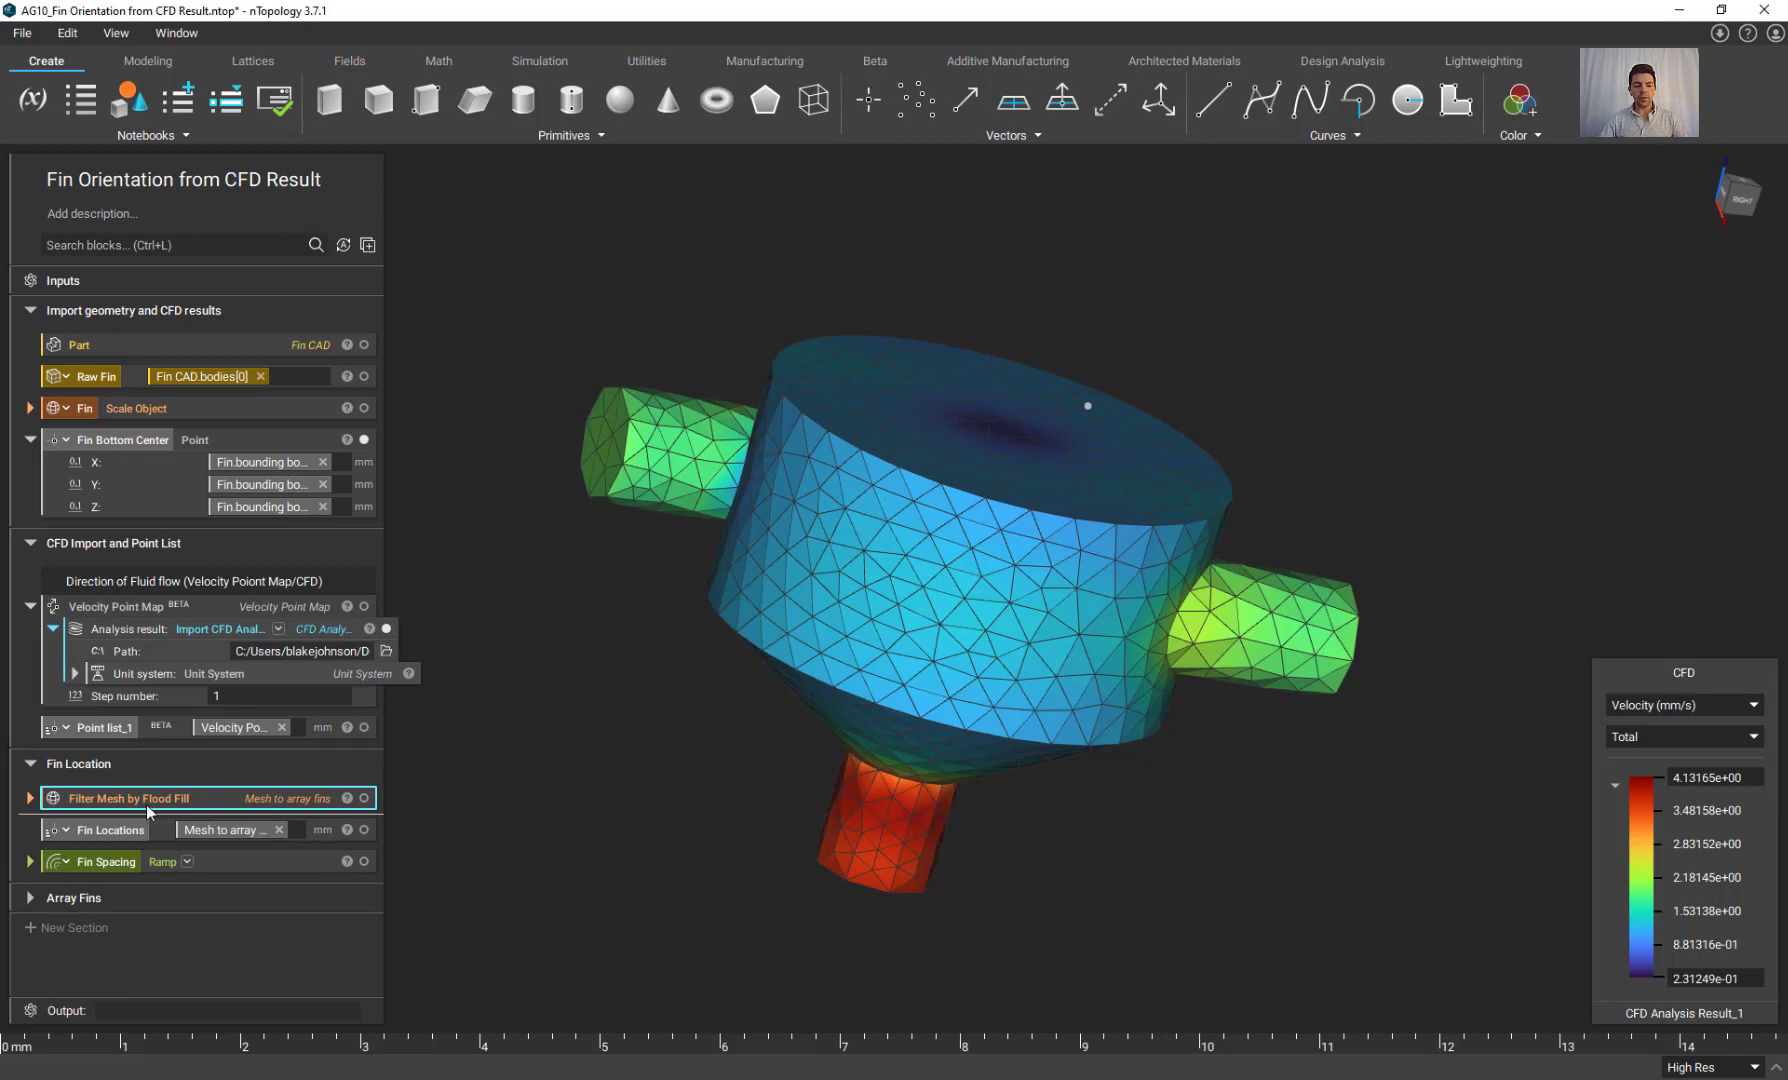
{"action": "left_click", "coordinate": [364, 798]}
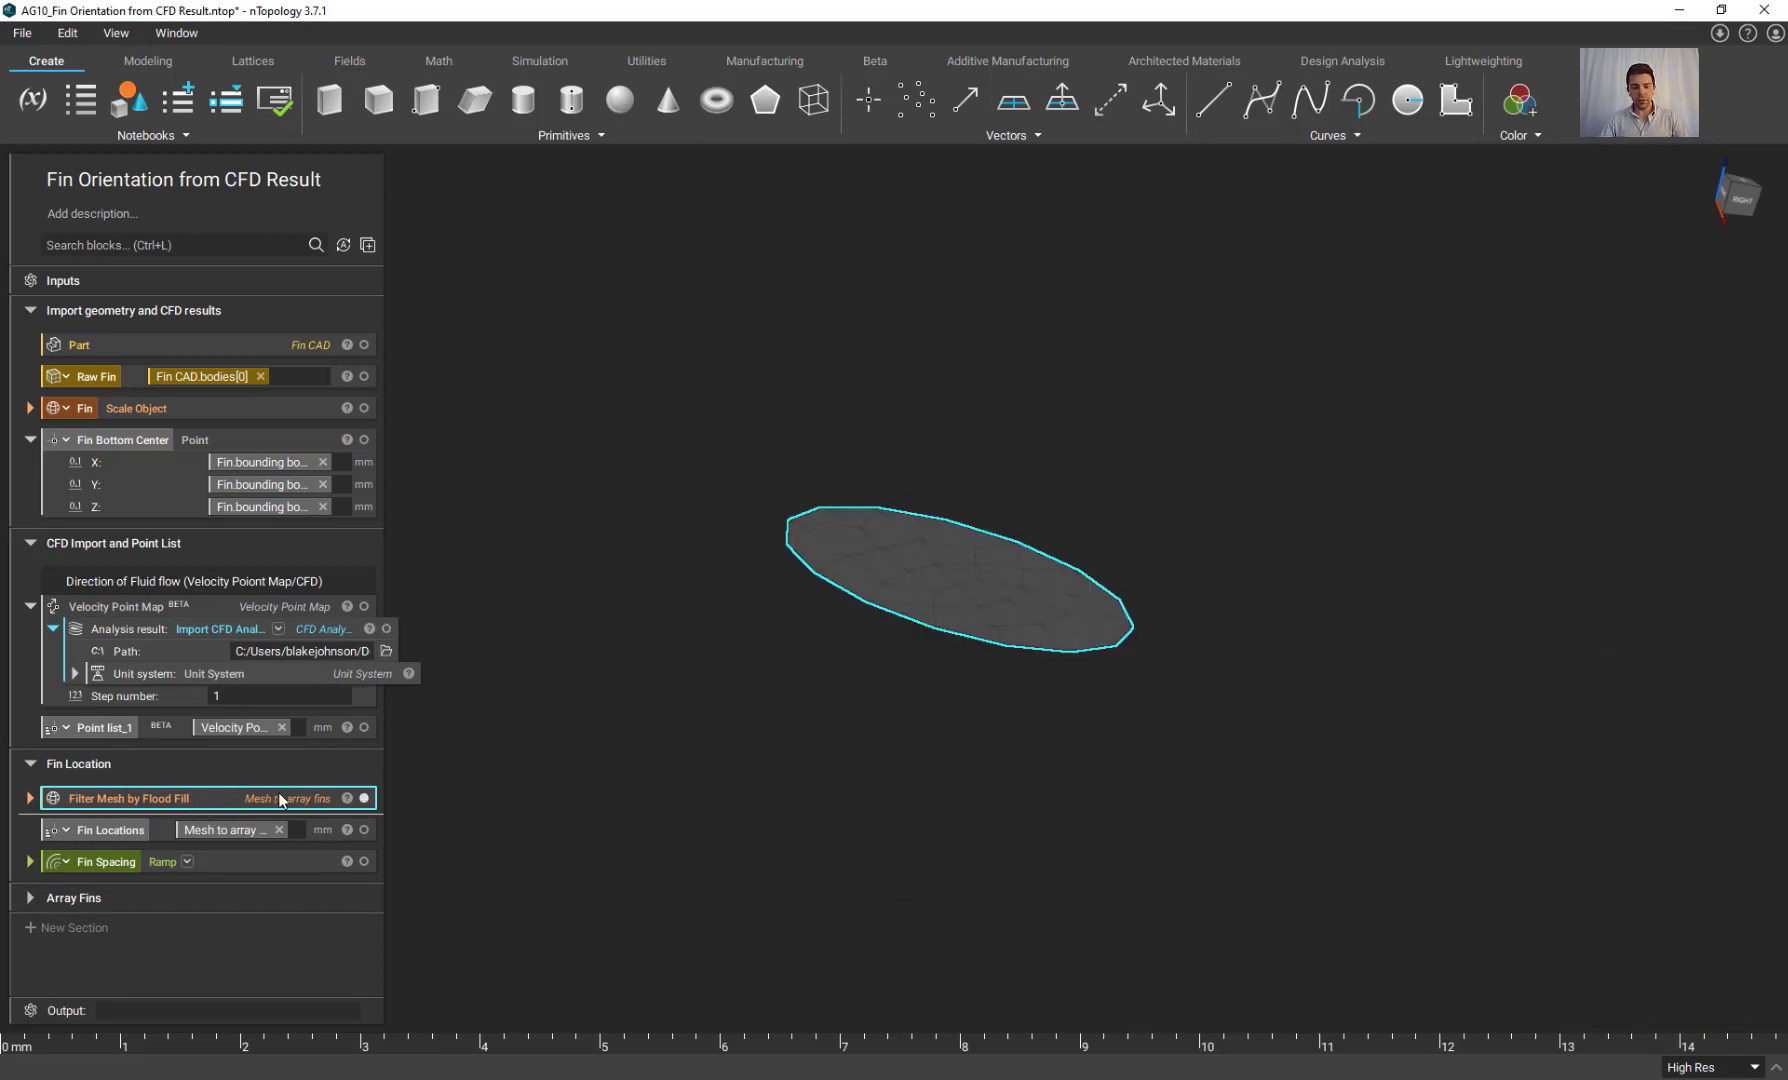
{"action": "right_click_drag", "start_coordinate": [782, 722], "coordinate": [745, 735]}
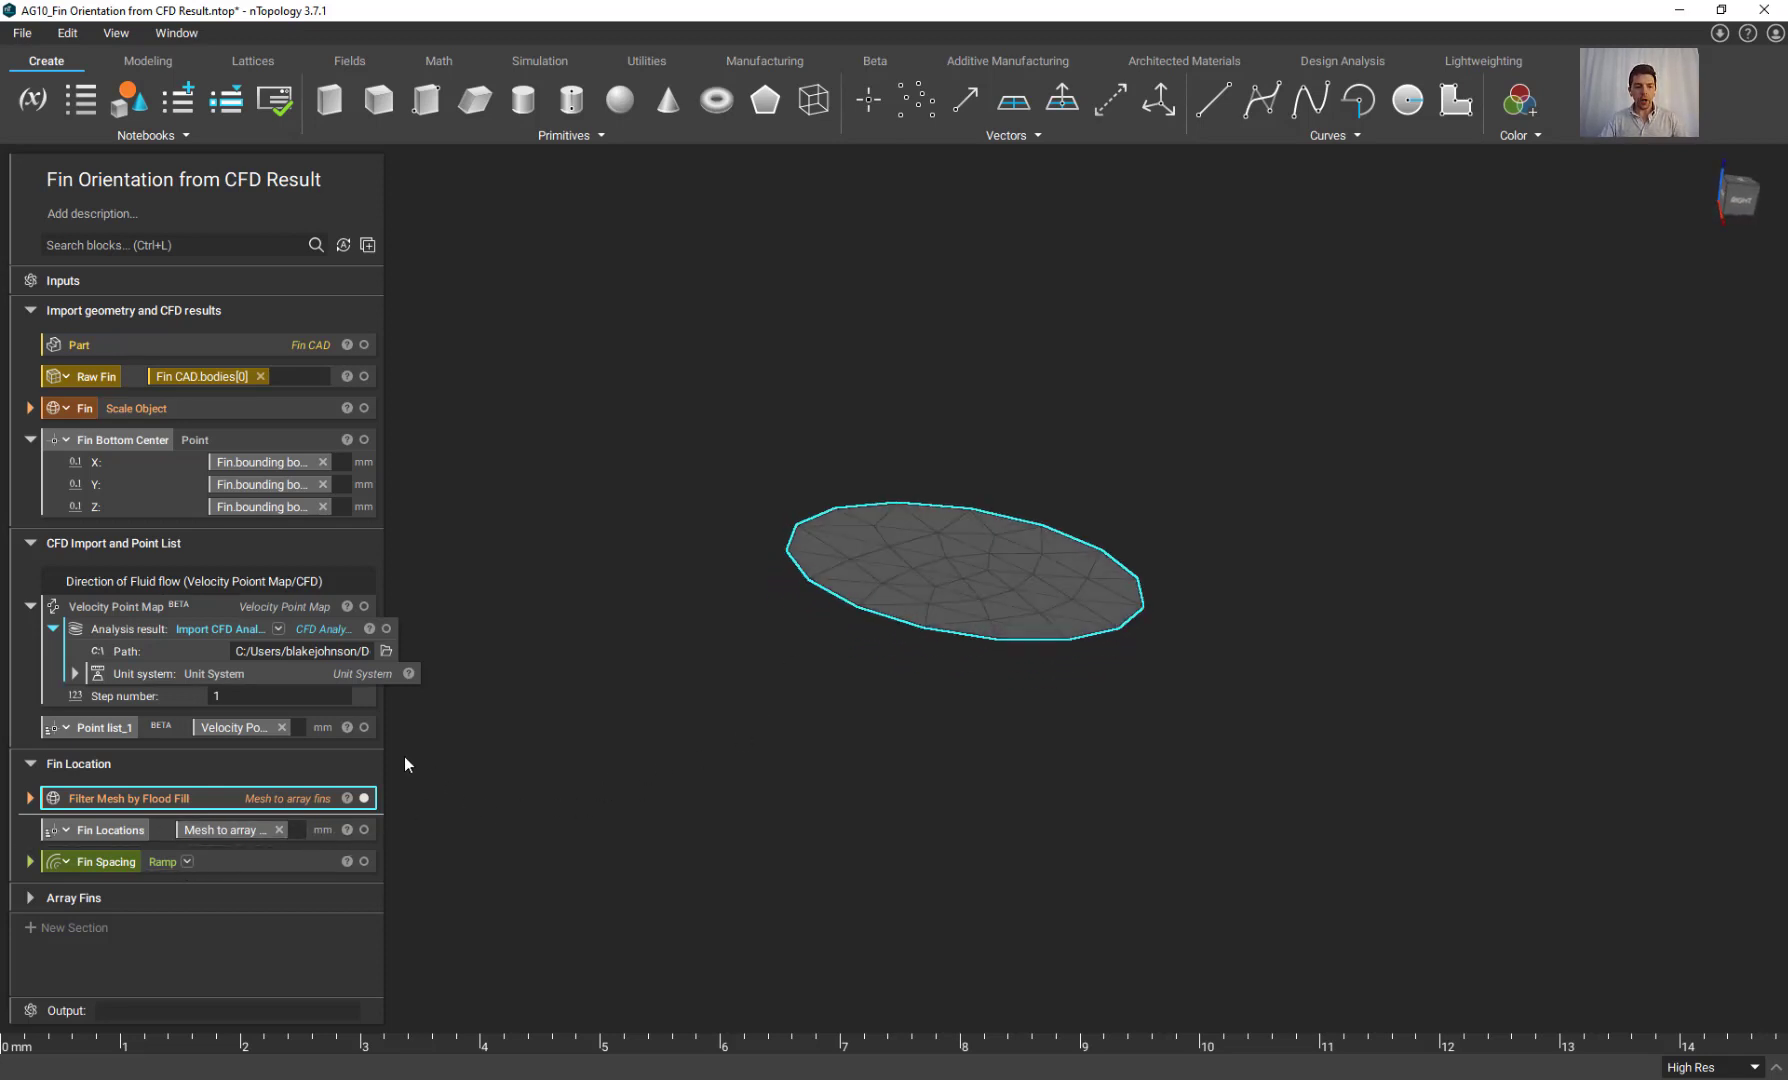
Show the velocity vector field again around the filtered mesh, then select Fin Locations.
{"action": "left_click", "coordinate": [364, 606]}
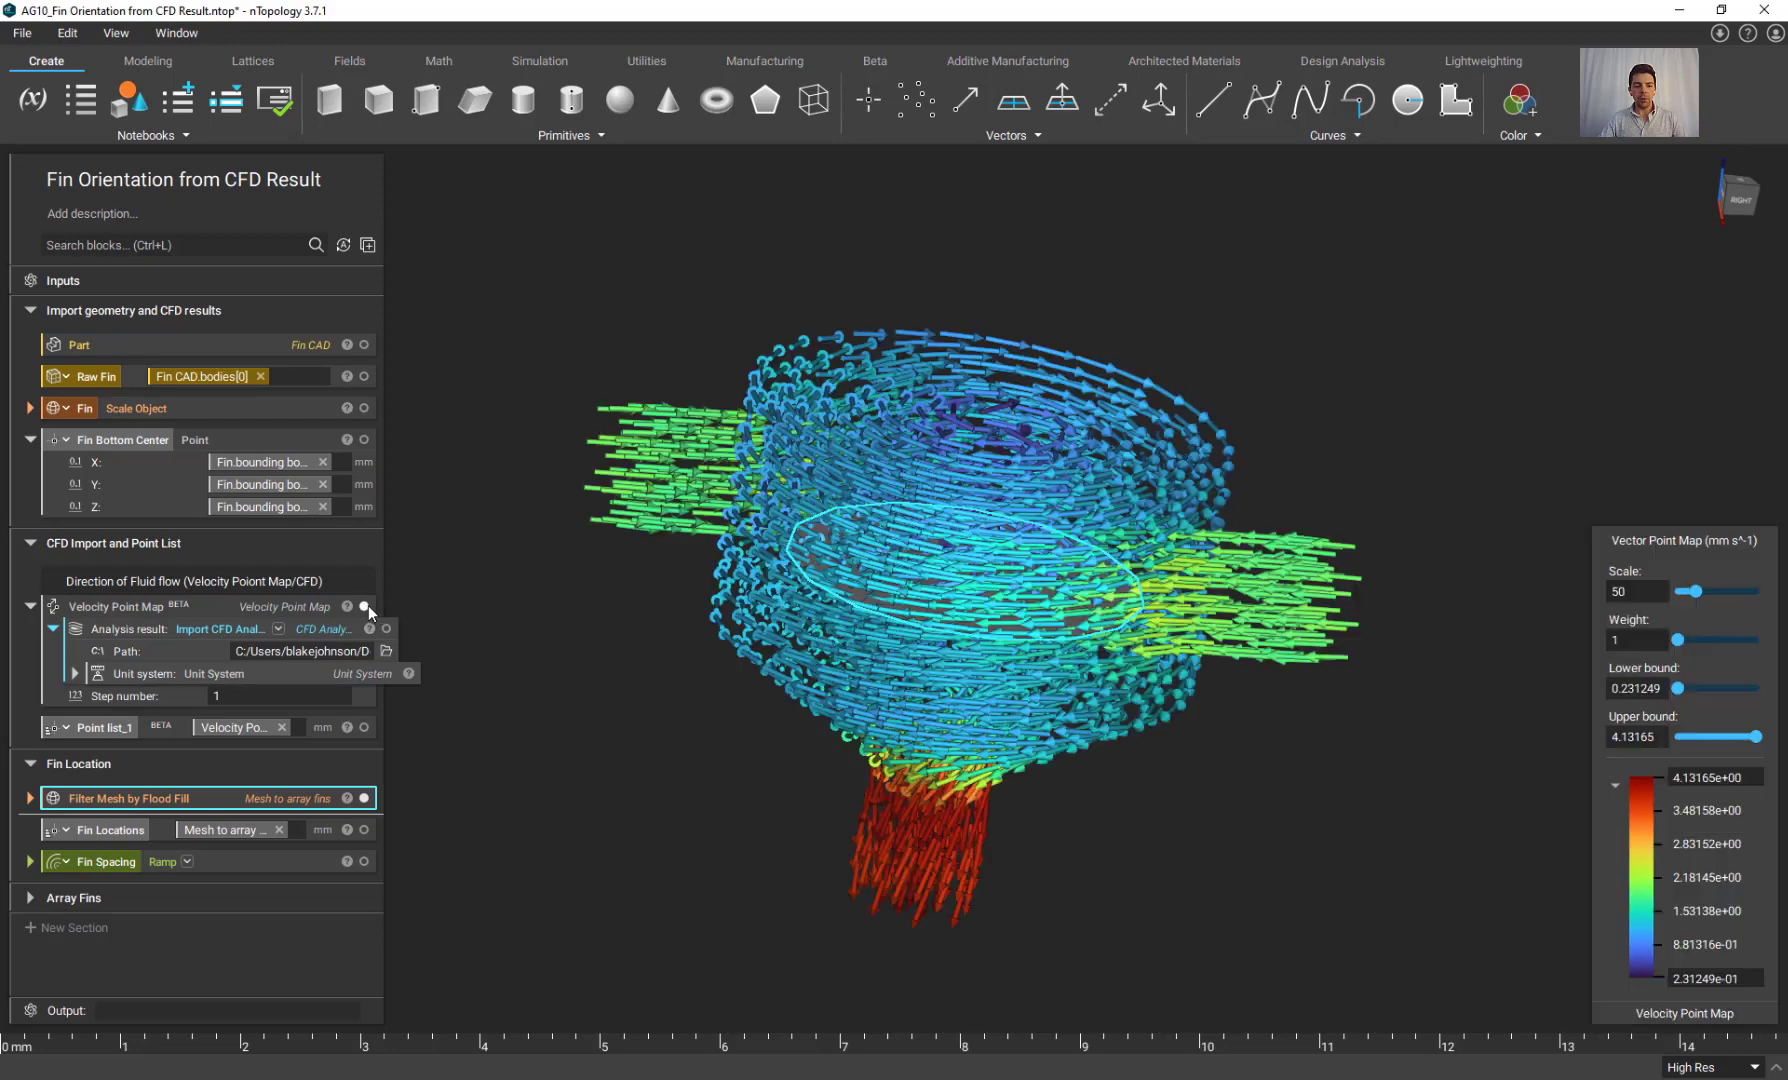
{"action": "right_click_drag", "start_coordinate": [548, 703], "coordinate": [1080, 647]}
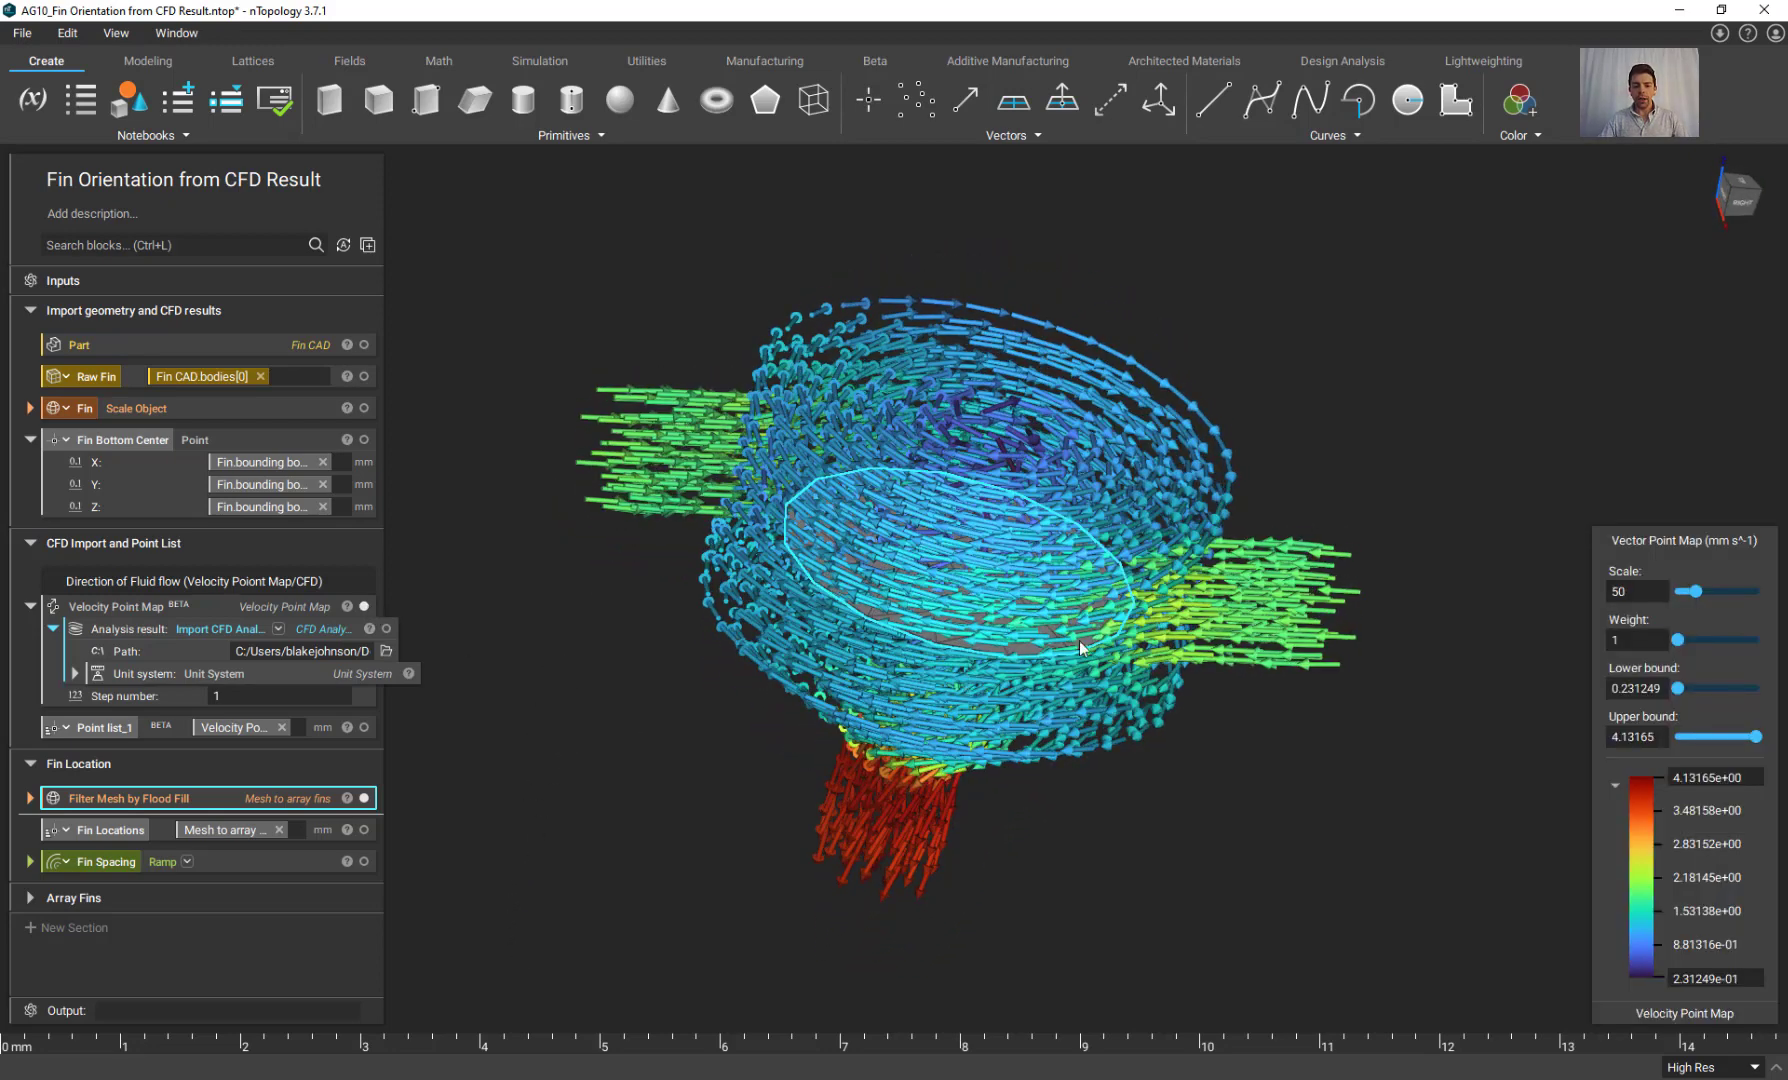
{"action": "right_click_drag", "start_coordinate": [958, 643], "coordinate": [874, 597]}
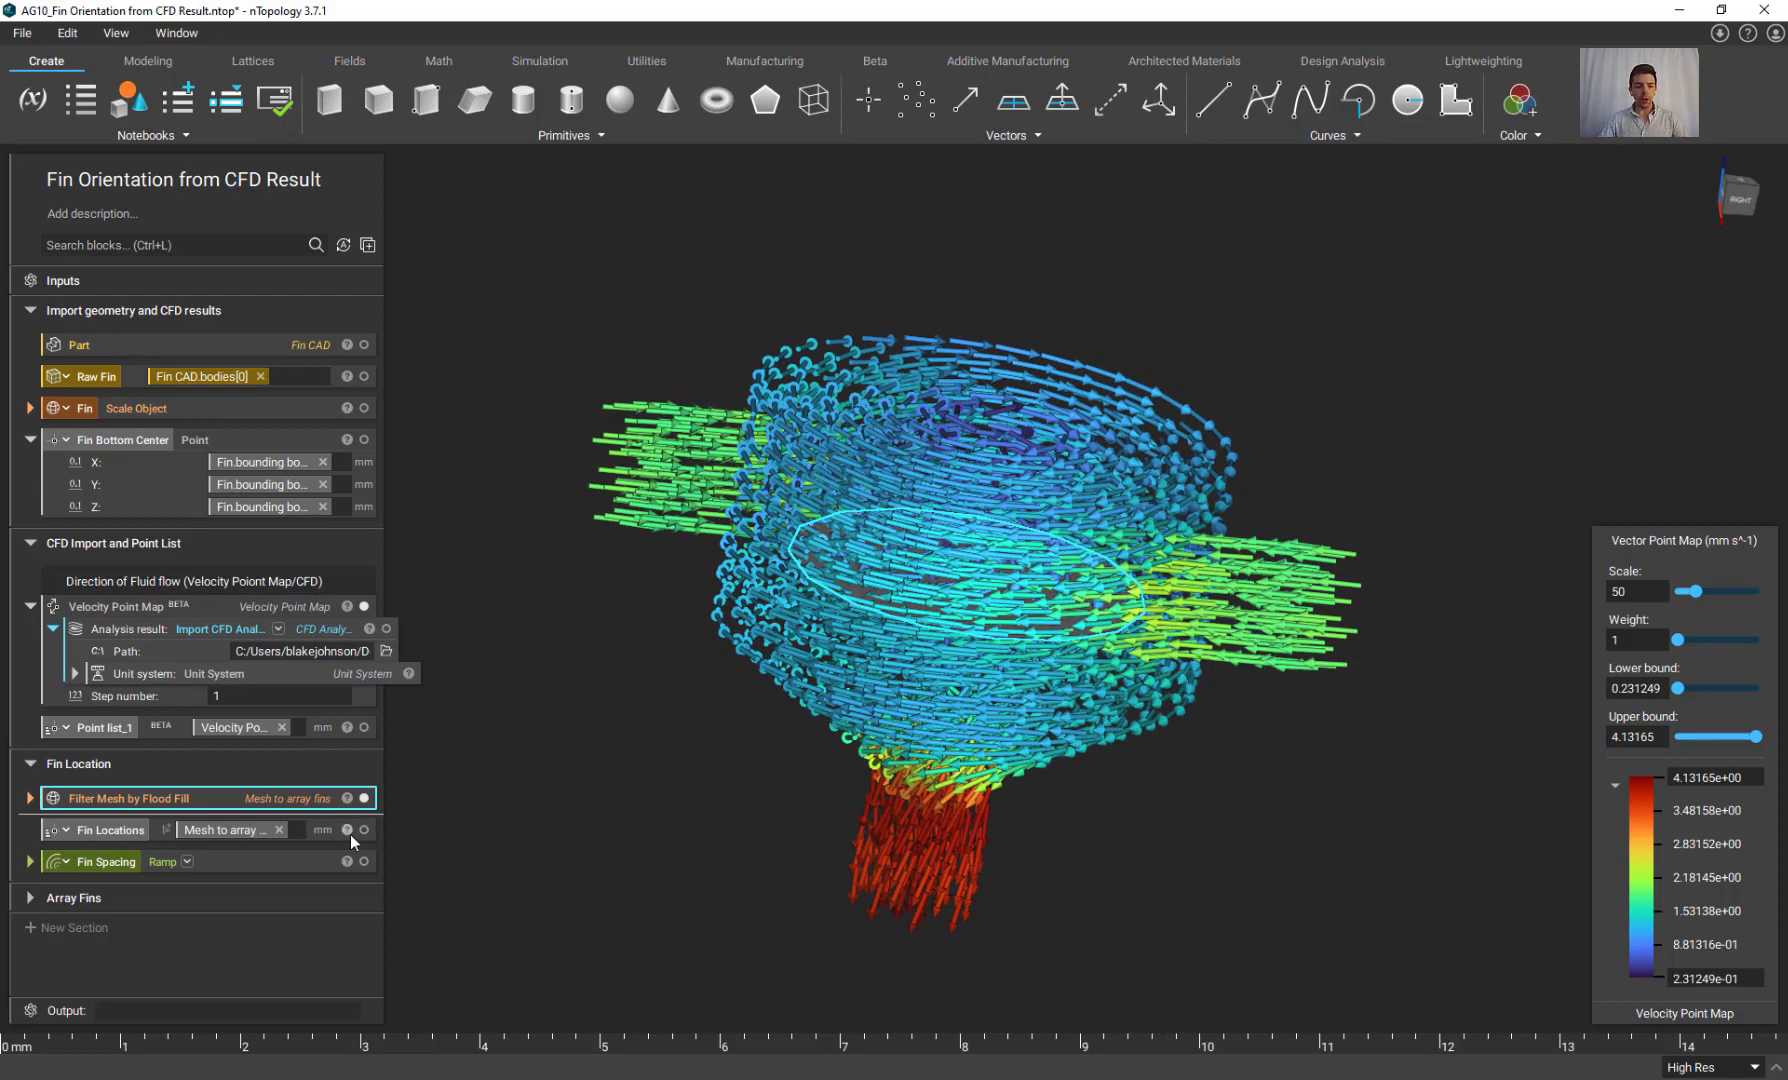
{"action": "left_click", "coordinate": [127, 826]}
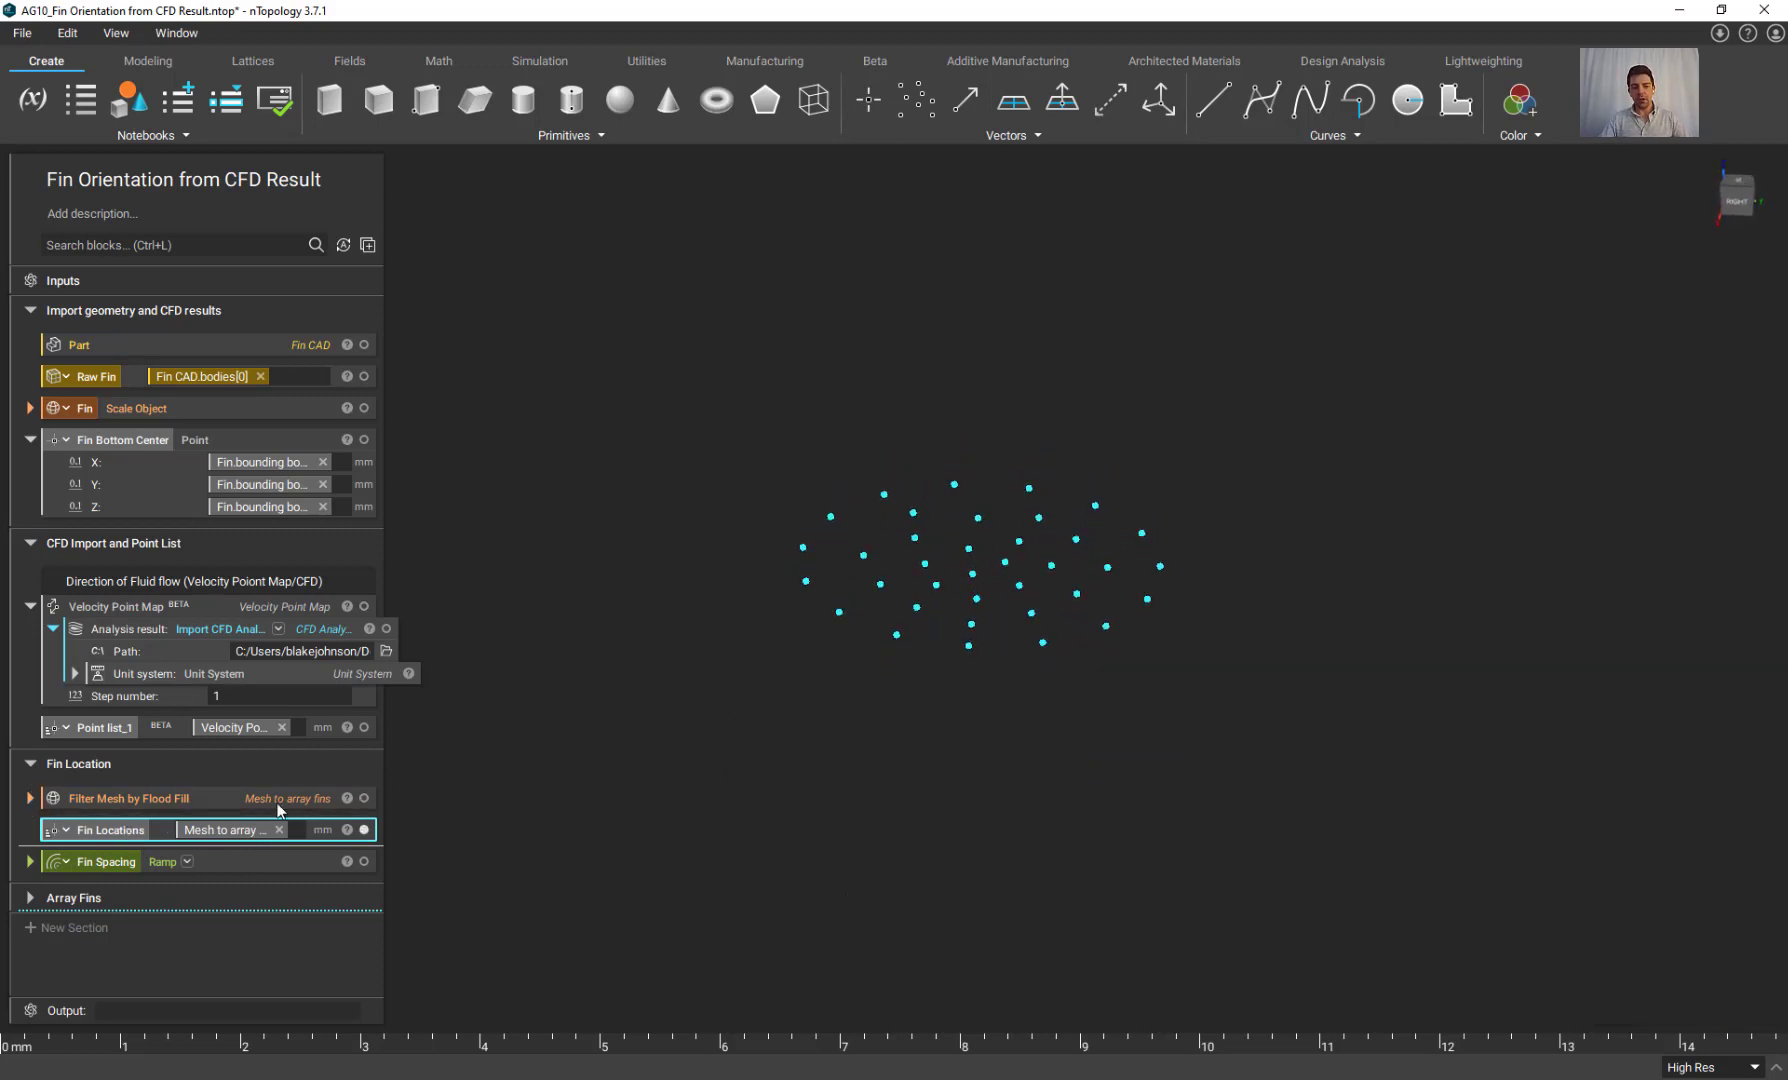
Expand the Filter Mesh by Flood Fill block to review its inputs, then collapse it.
{"action": "left_click", "coordinate": [29, 799]}
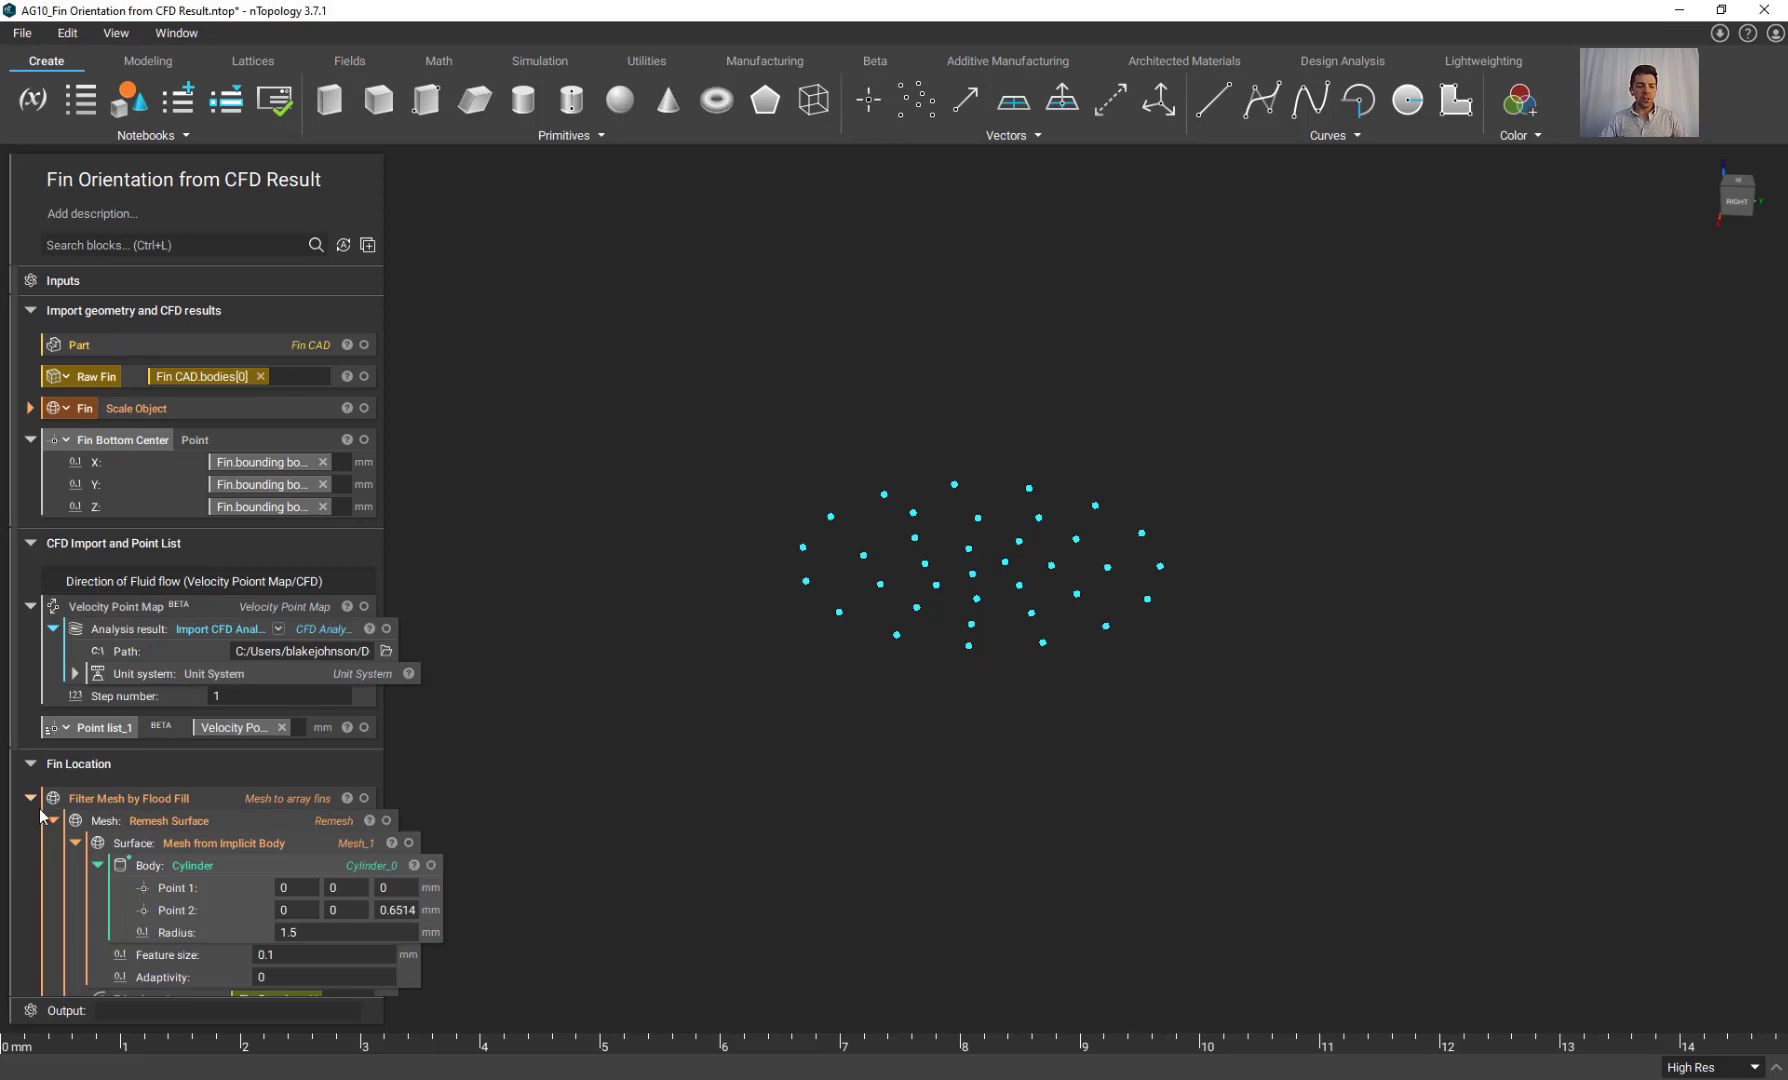
{"action": "scroll", "coordinate": [39, 807], "scroll_direction": "down", "scroll_amount": 4}
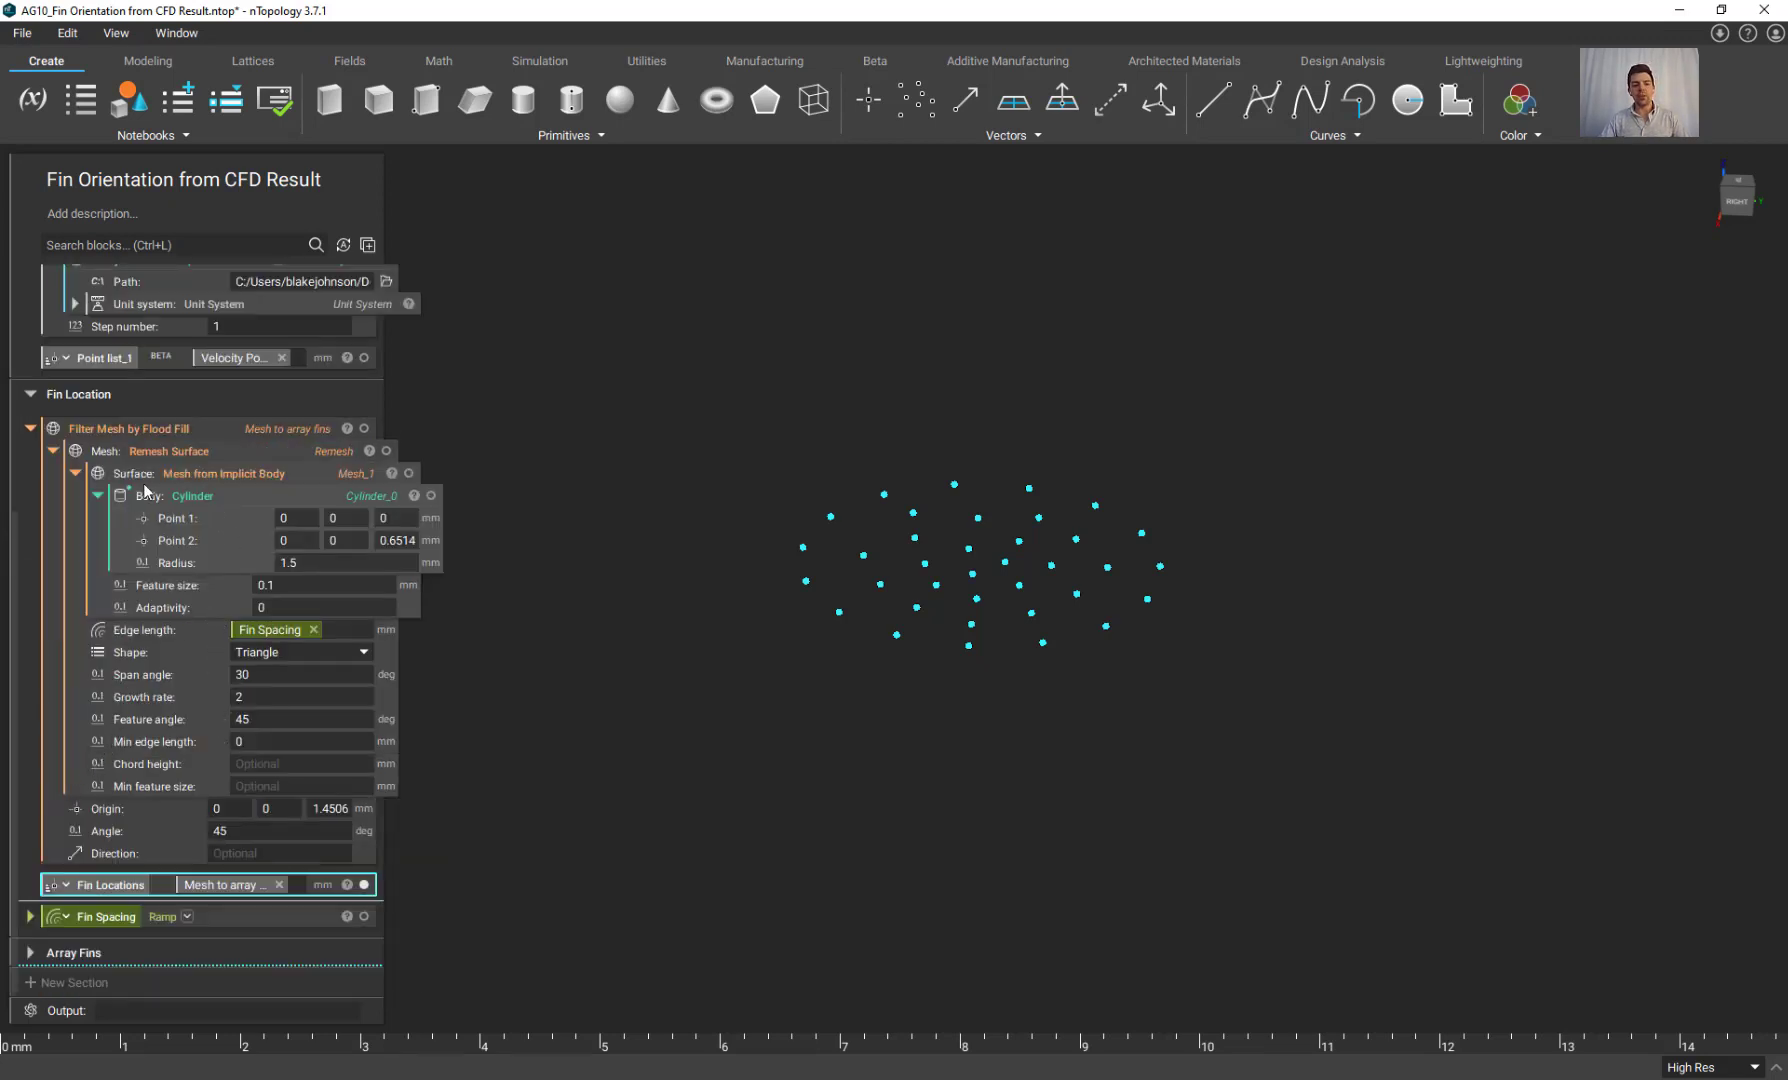
{"action": "left_click", "coordinate": [30, 429]}
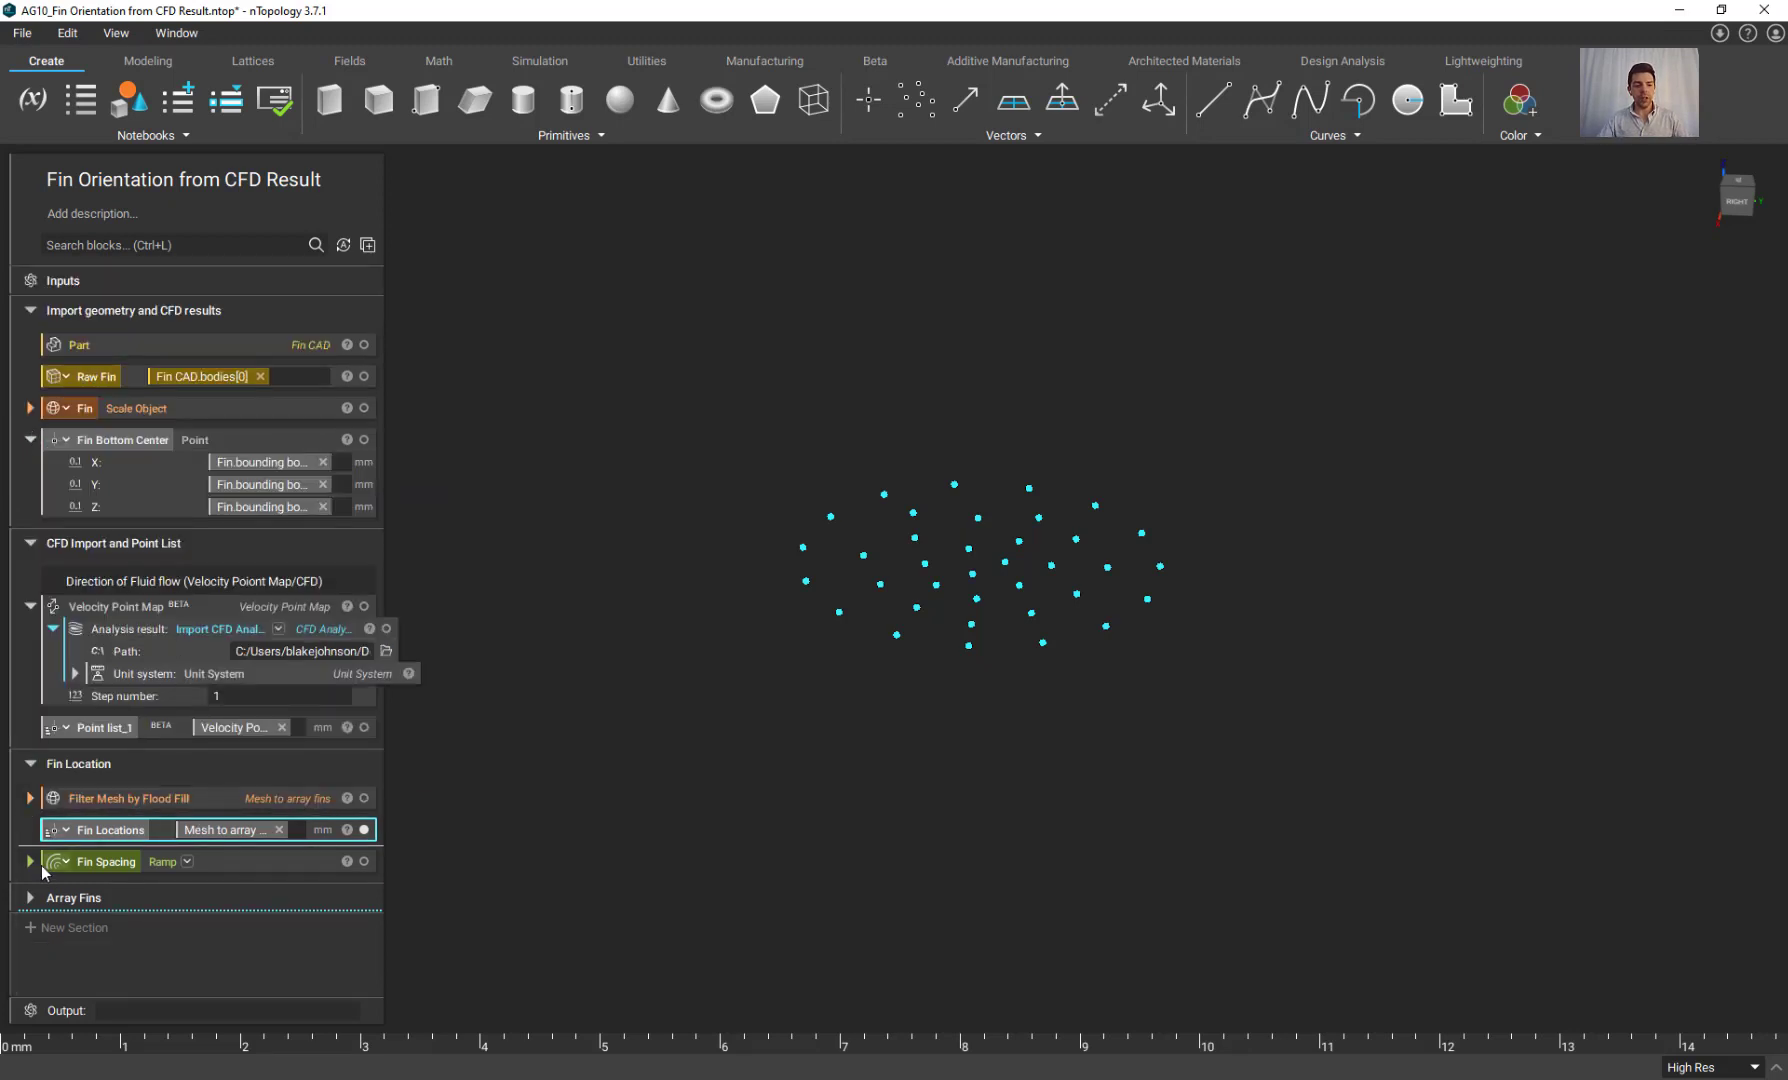
Expand the Array Fins section and scroll through its Field from Point Map and Merged Fins blocks.
{"action": "left_click", "coordinate": [63, 886]}
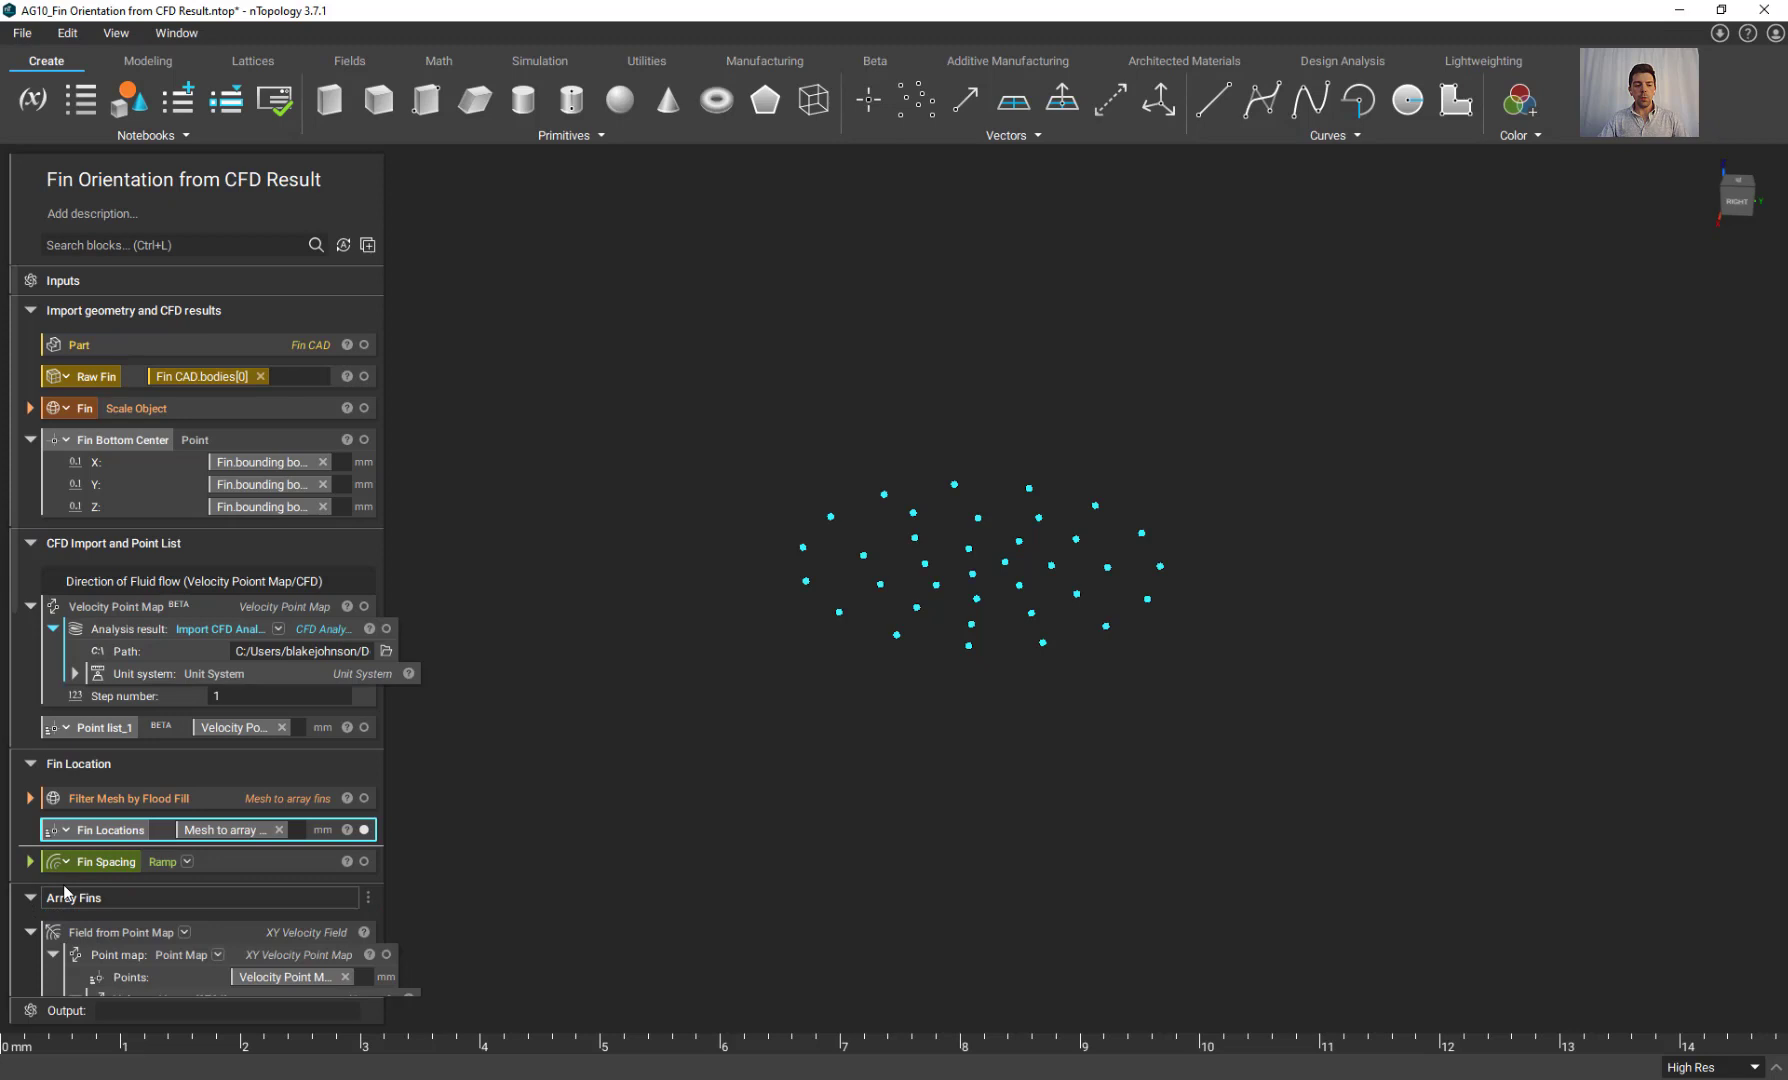
{"action": "scroll", "coordinate": [63, 884], "scroll_direction": "down", "scroll_amount": 3}
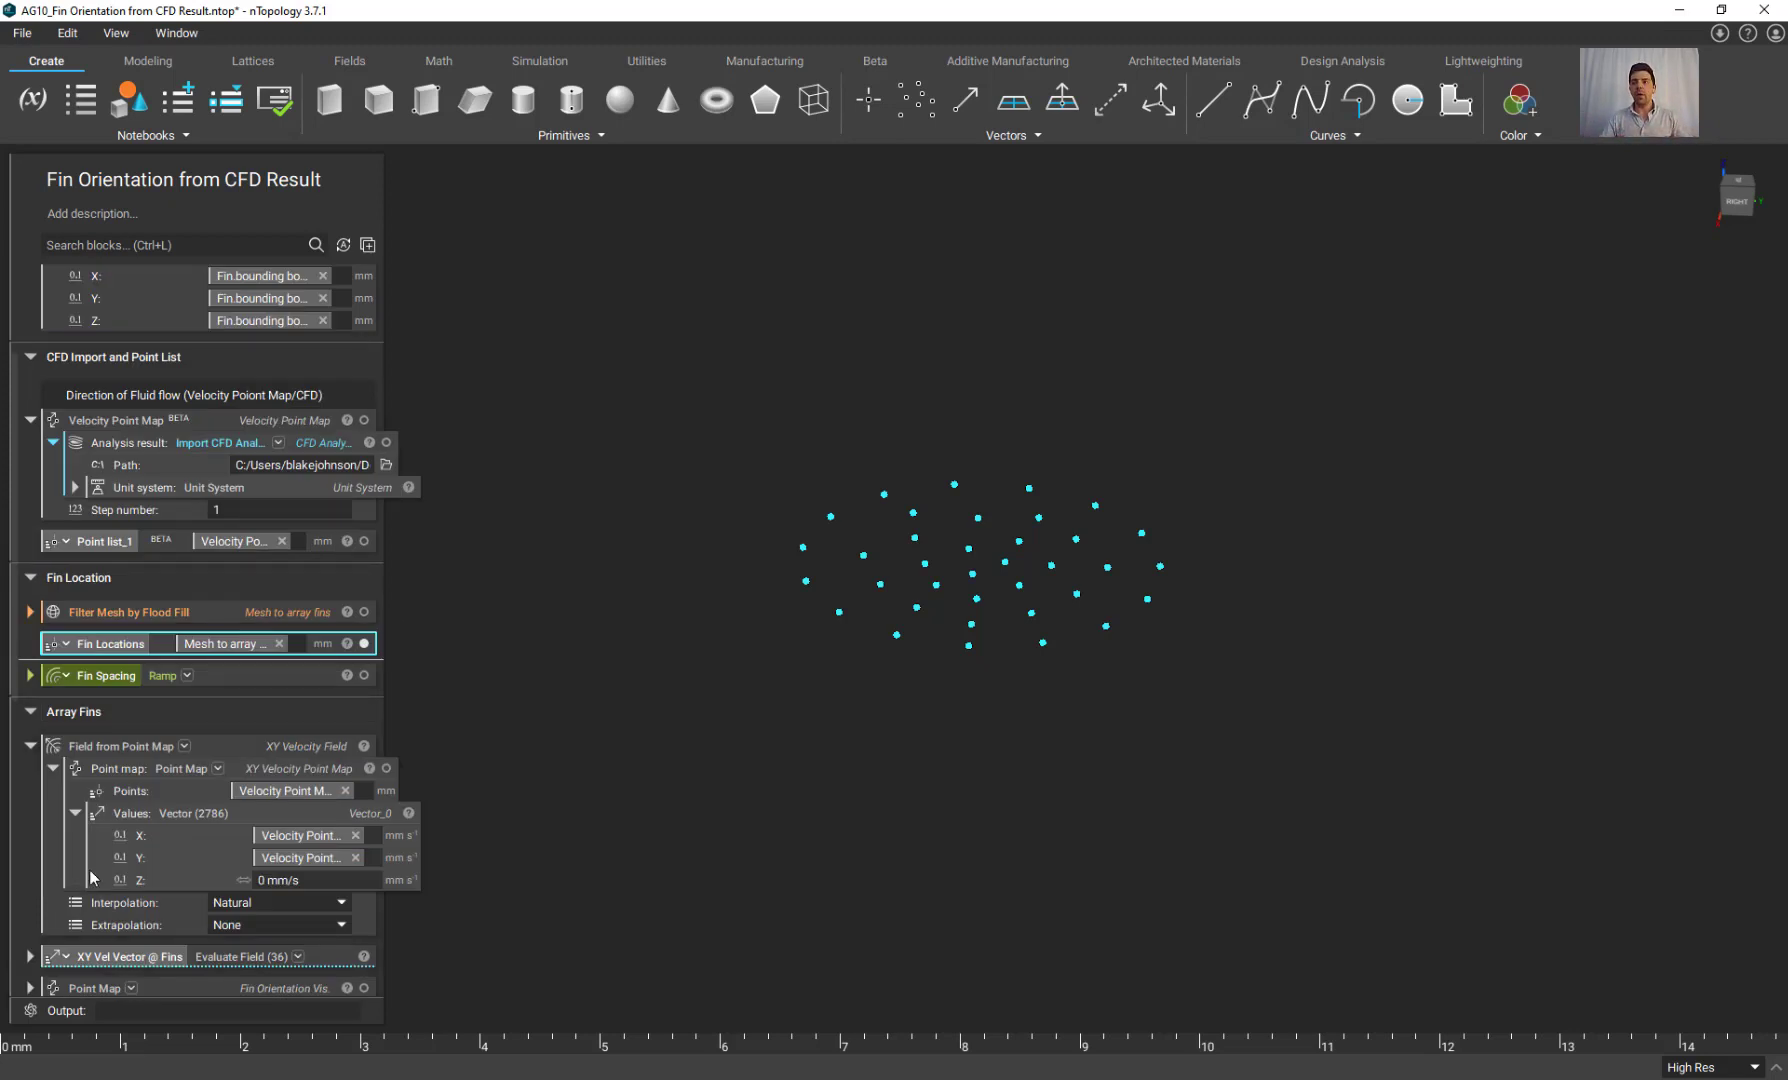
{"action": "scroll", "coordinate": [746, 617], "scroll_direction": "up", "scroll_amount": 2}
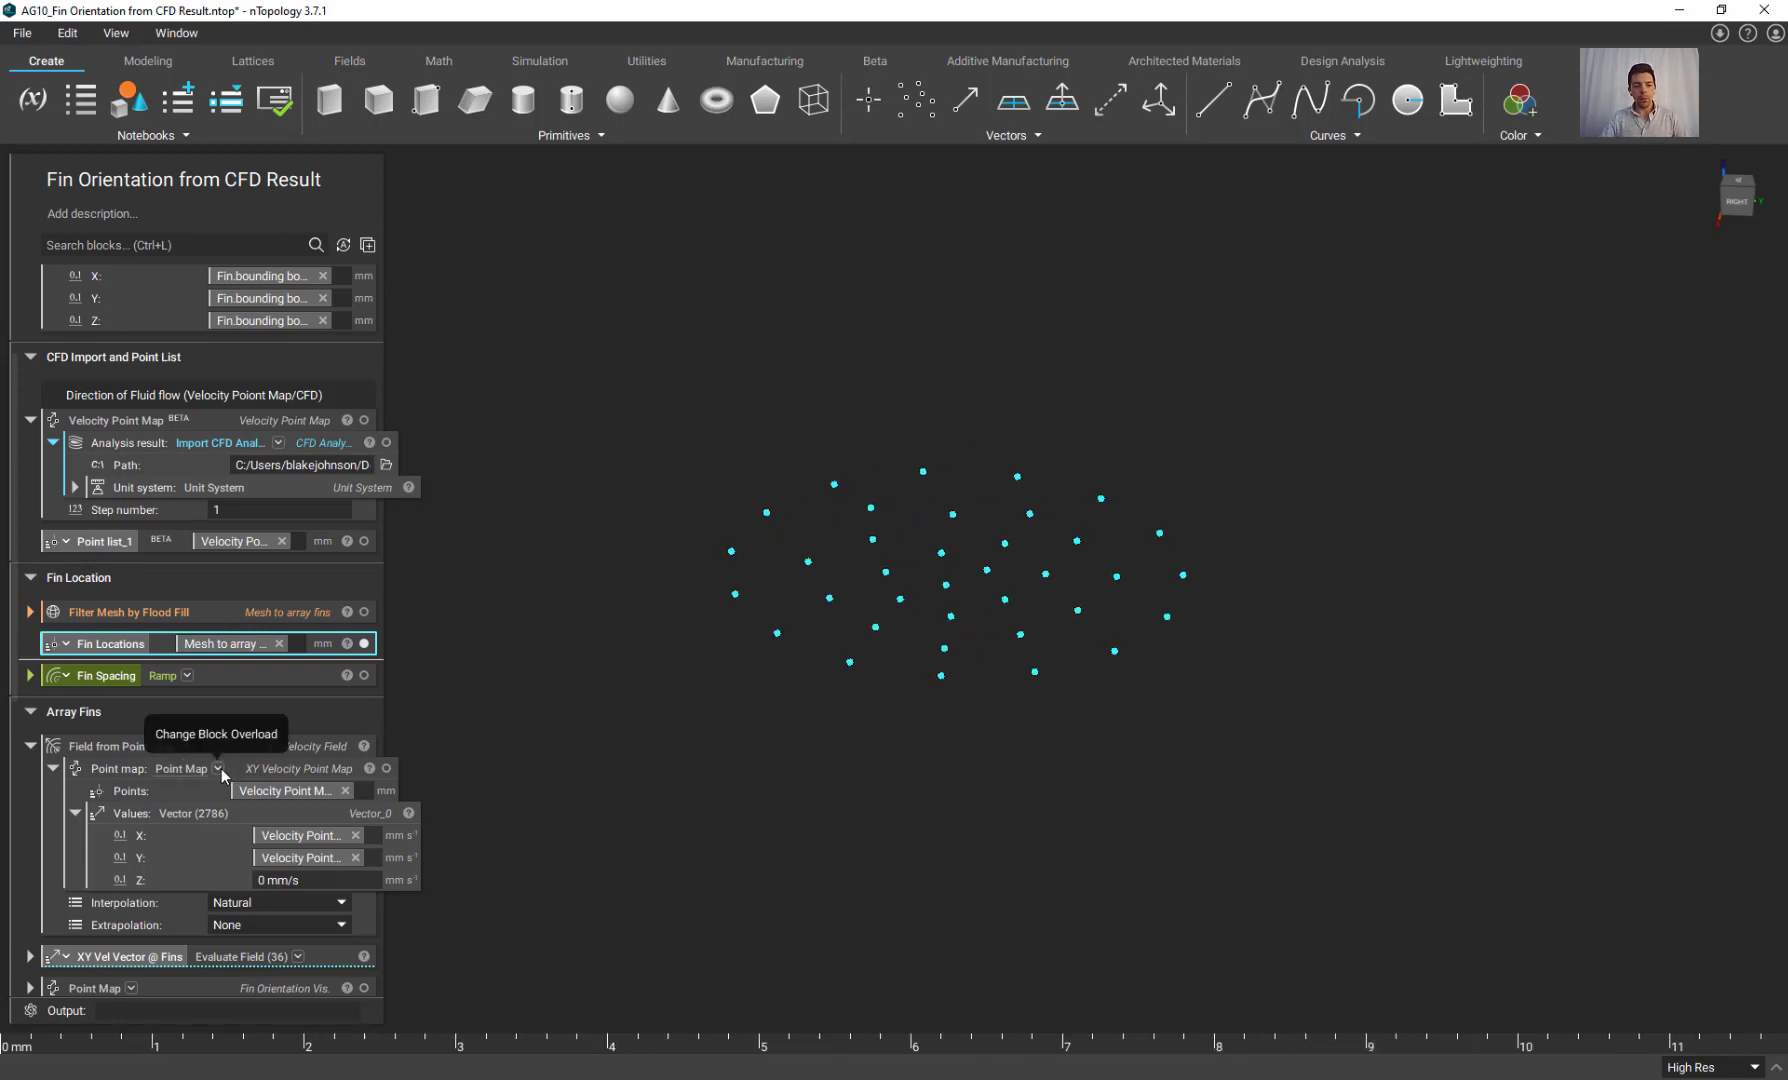
{"action": "scroll", "coordinate": [221, 768], "scroll_direction": "down", "scroll_amount": 2}
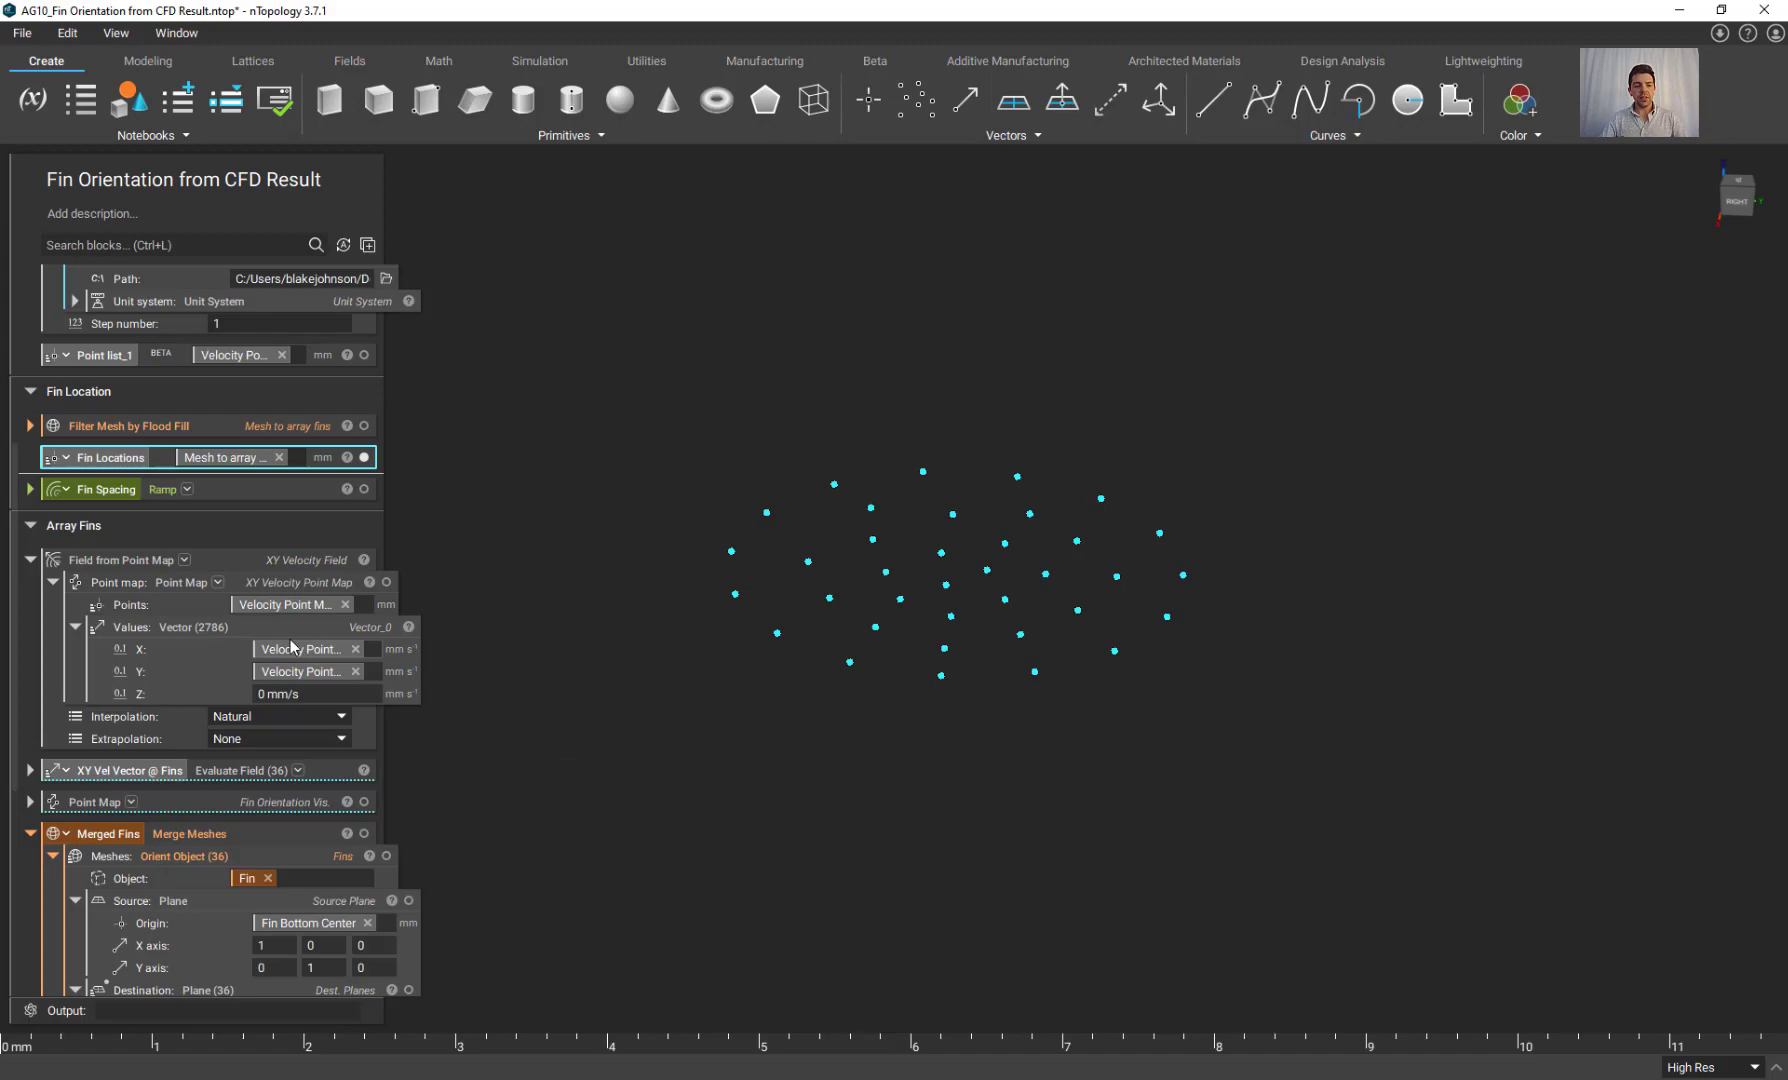
Show the XY Velocity Point Map and inspect its swirl, including from the RIGHT view.
{"action": "left_click", "coordinate": [386, 583]}
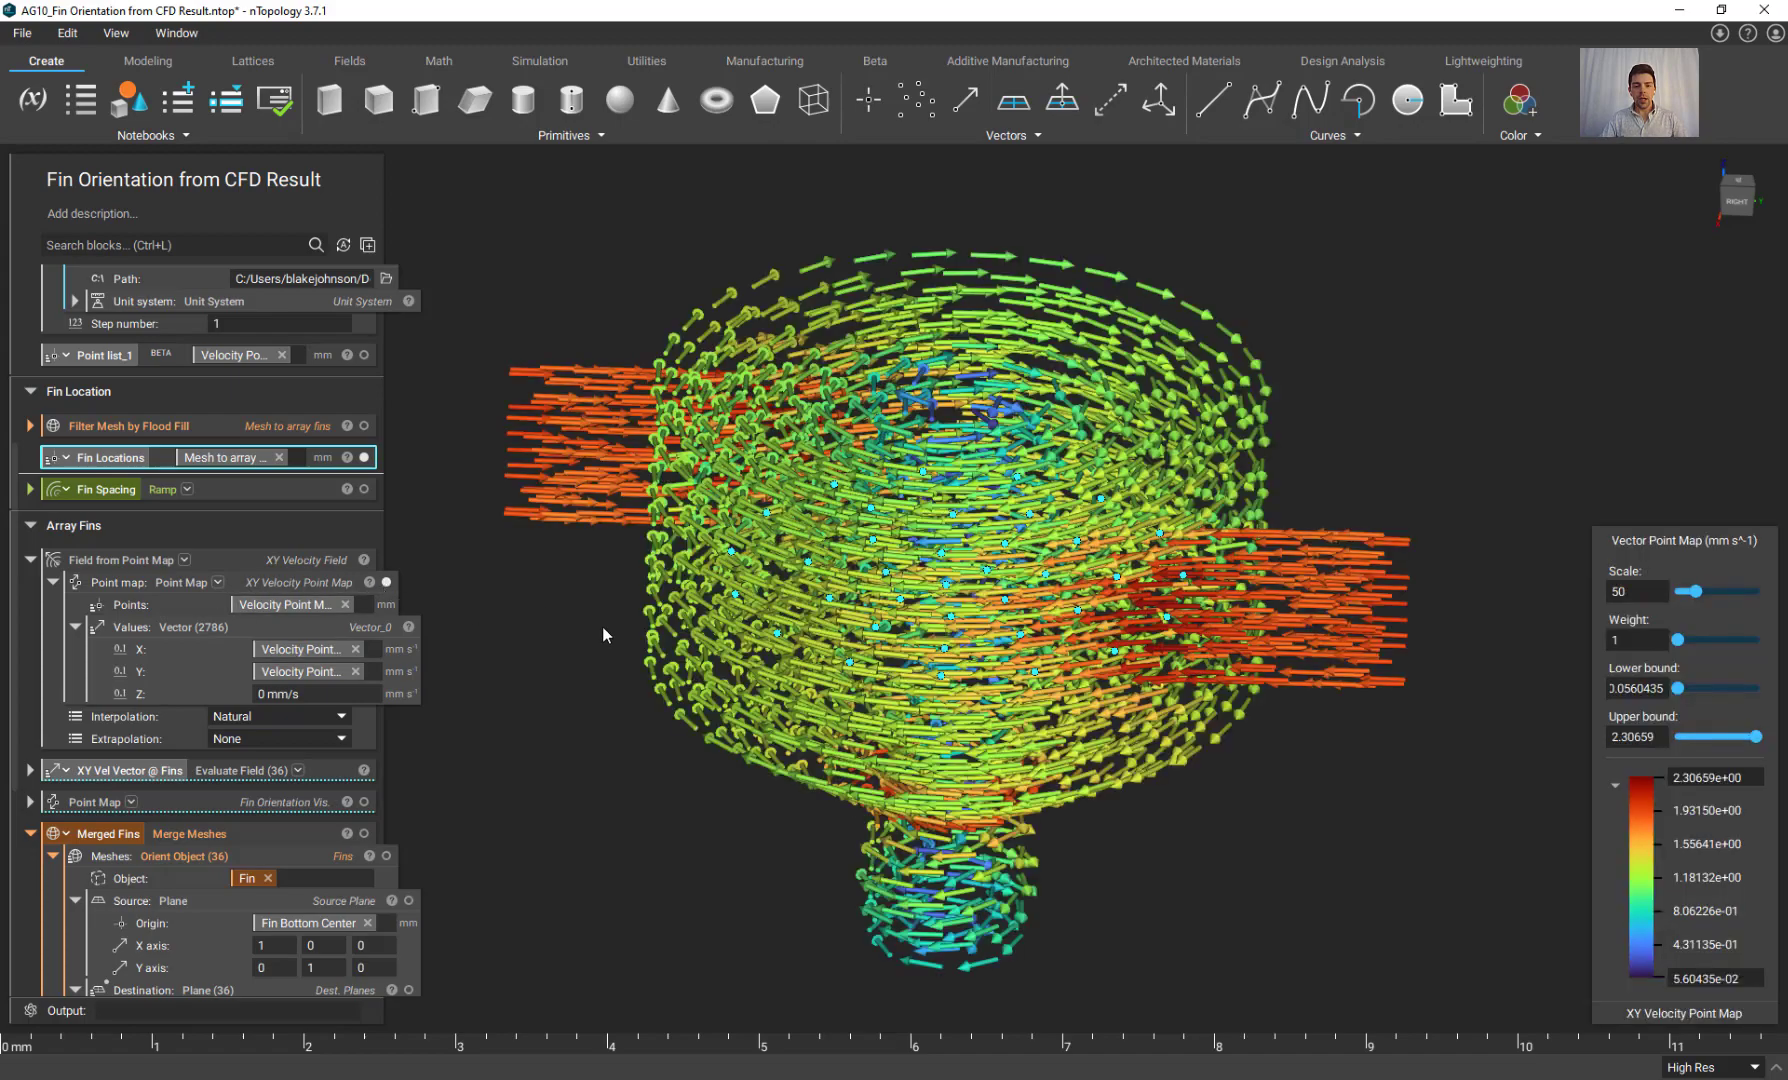
{"action": "right_click_drag", "start_coordinate": [602, 626], "coordinate": [614, 718]}
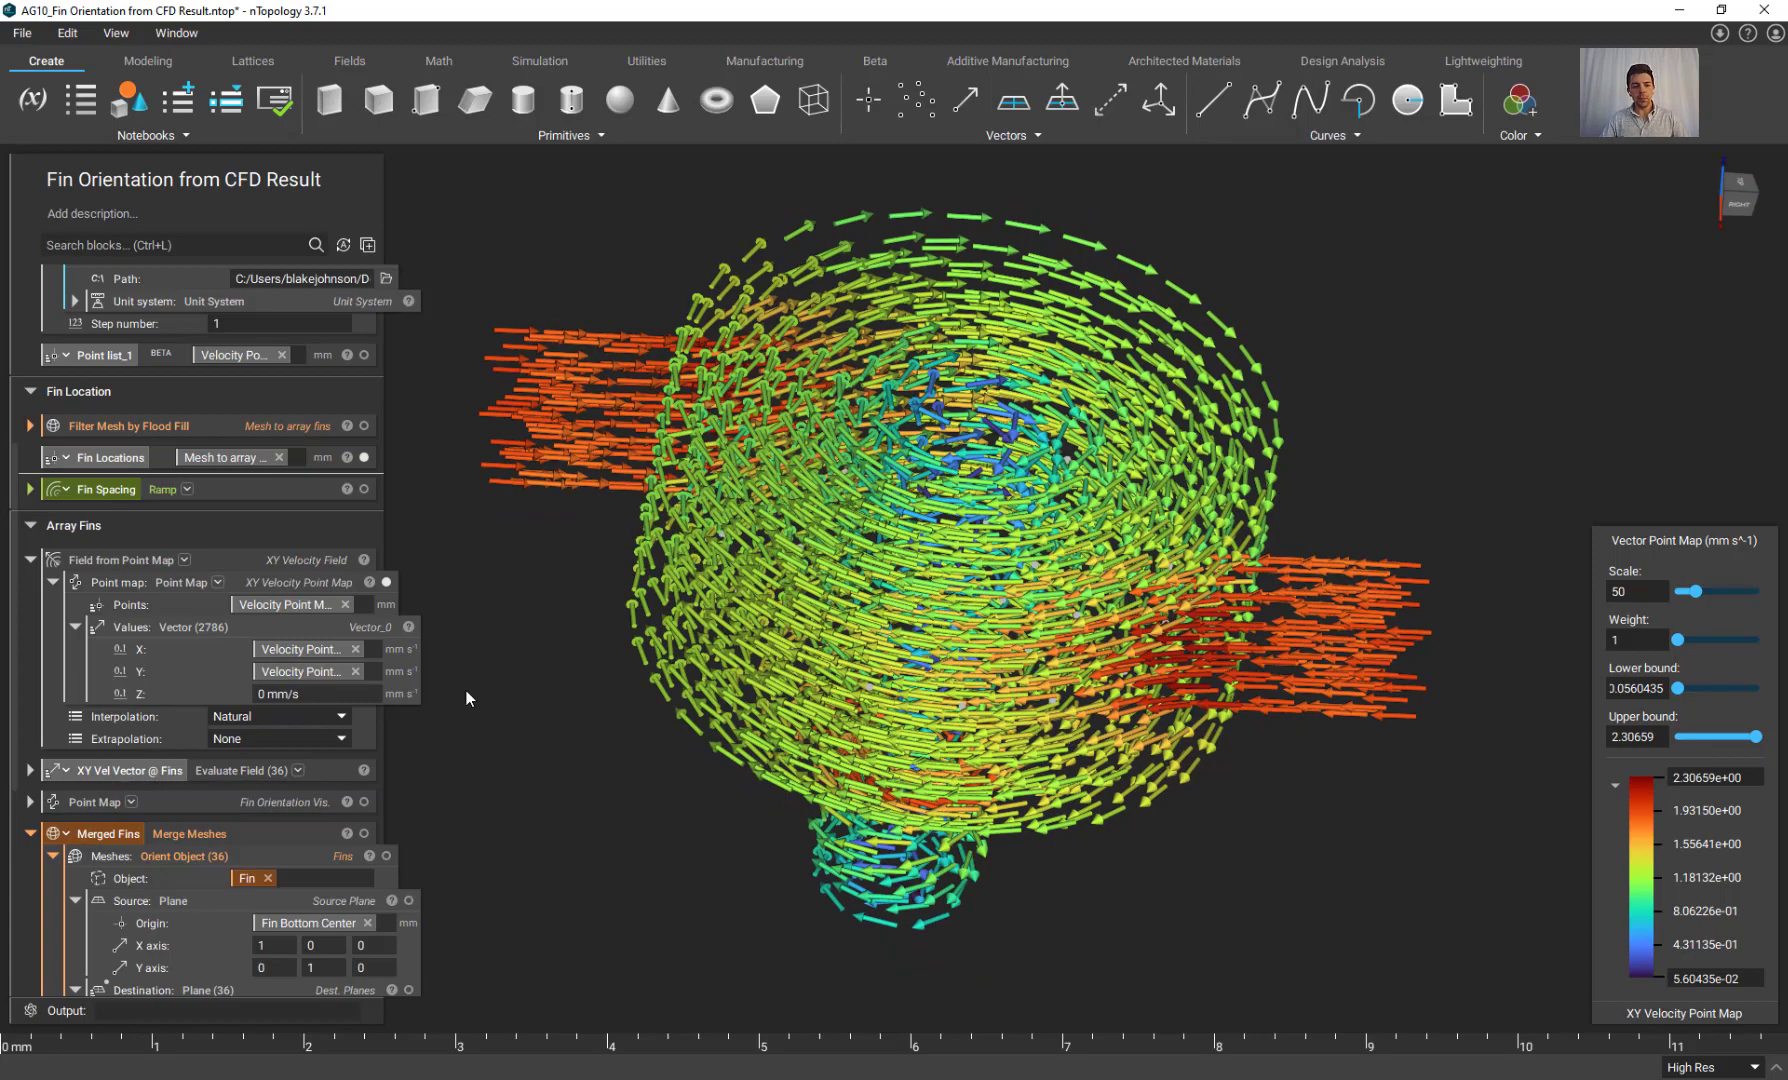
{"action": "right_click_drag", "start_coordinate": [462, 704], "coordinate": [522, 590]}
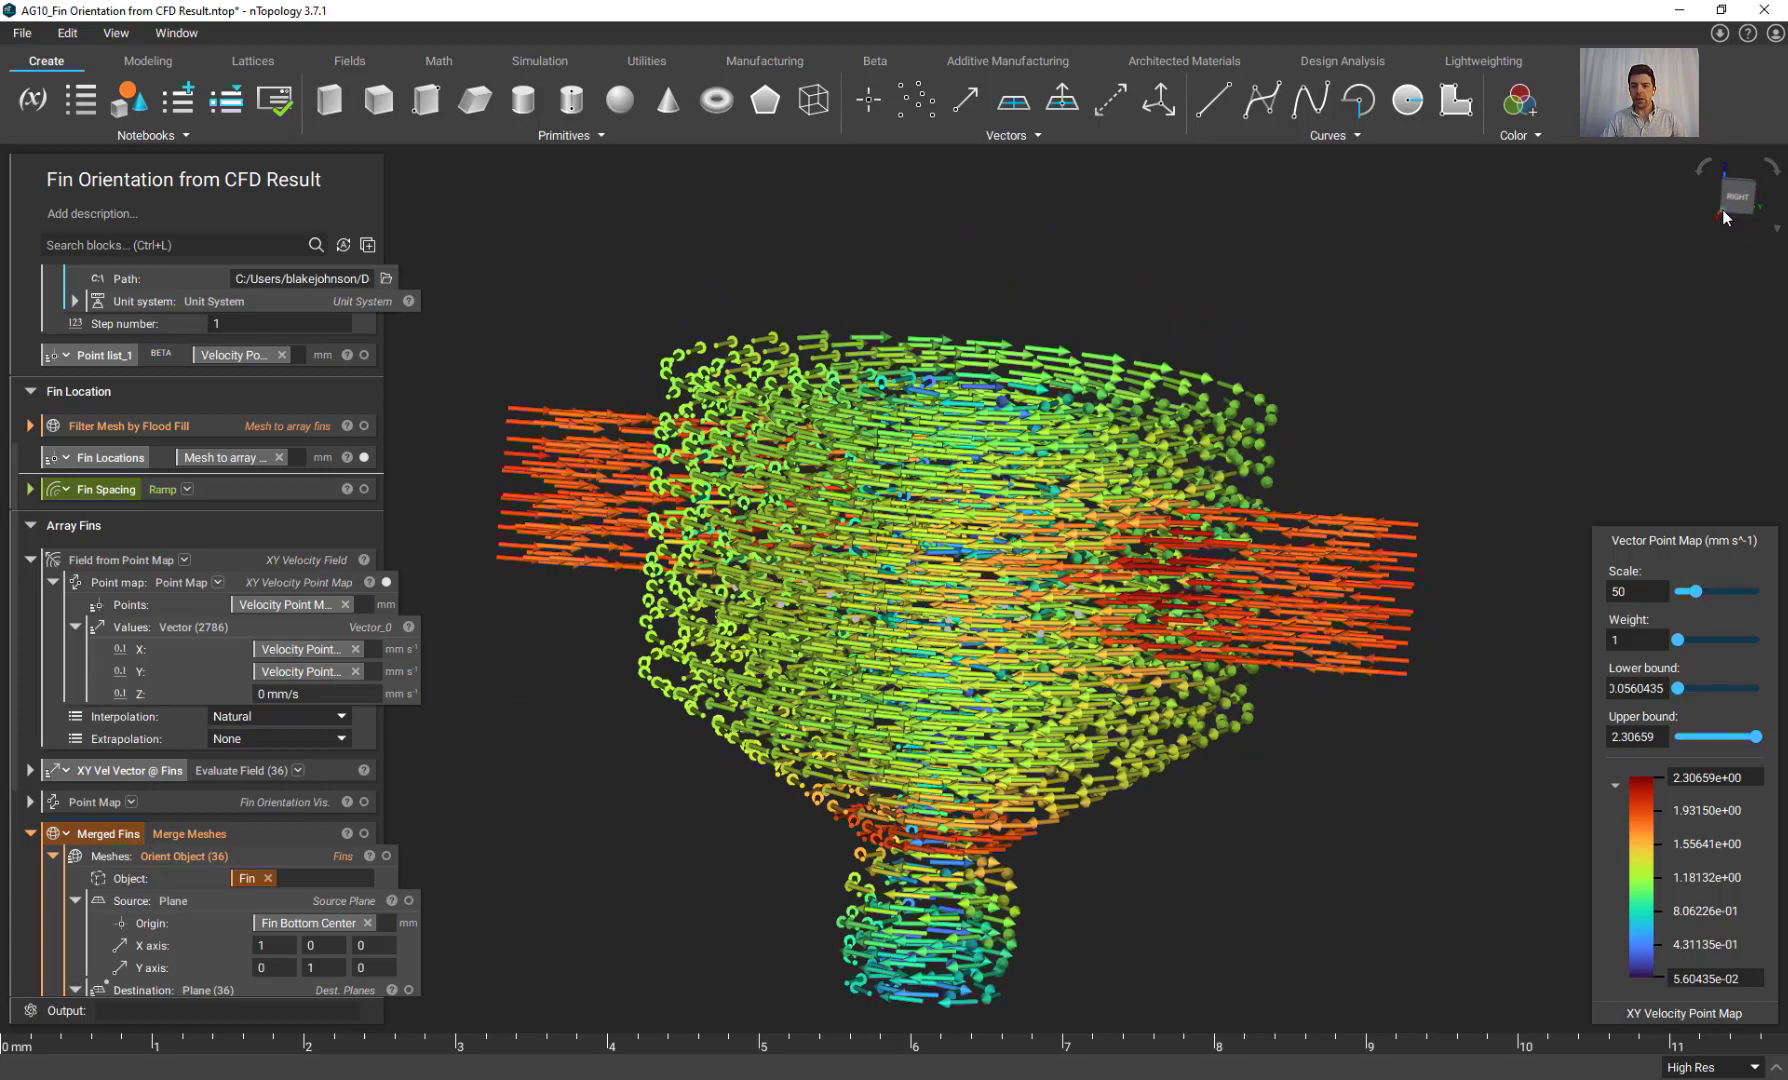
{"action": "mouse_move", "coordinate": [1724, 216]}
{"action": "left_mouse_down"}
{"action": "mouse_move", "coordinate": [1636, 284]}
{"action": "mouse_move", "coordinate": [1708, 236]}
{"action": "left_mouse_up"}
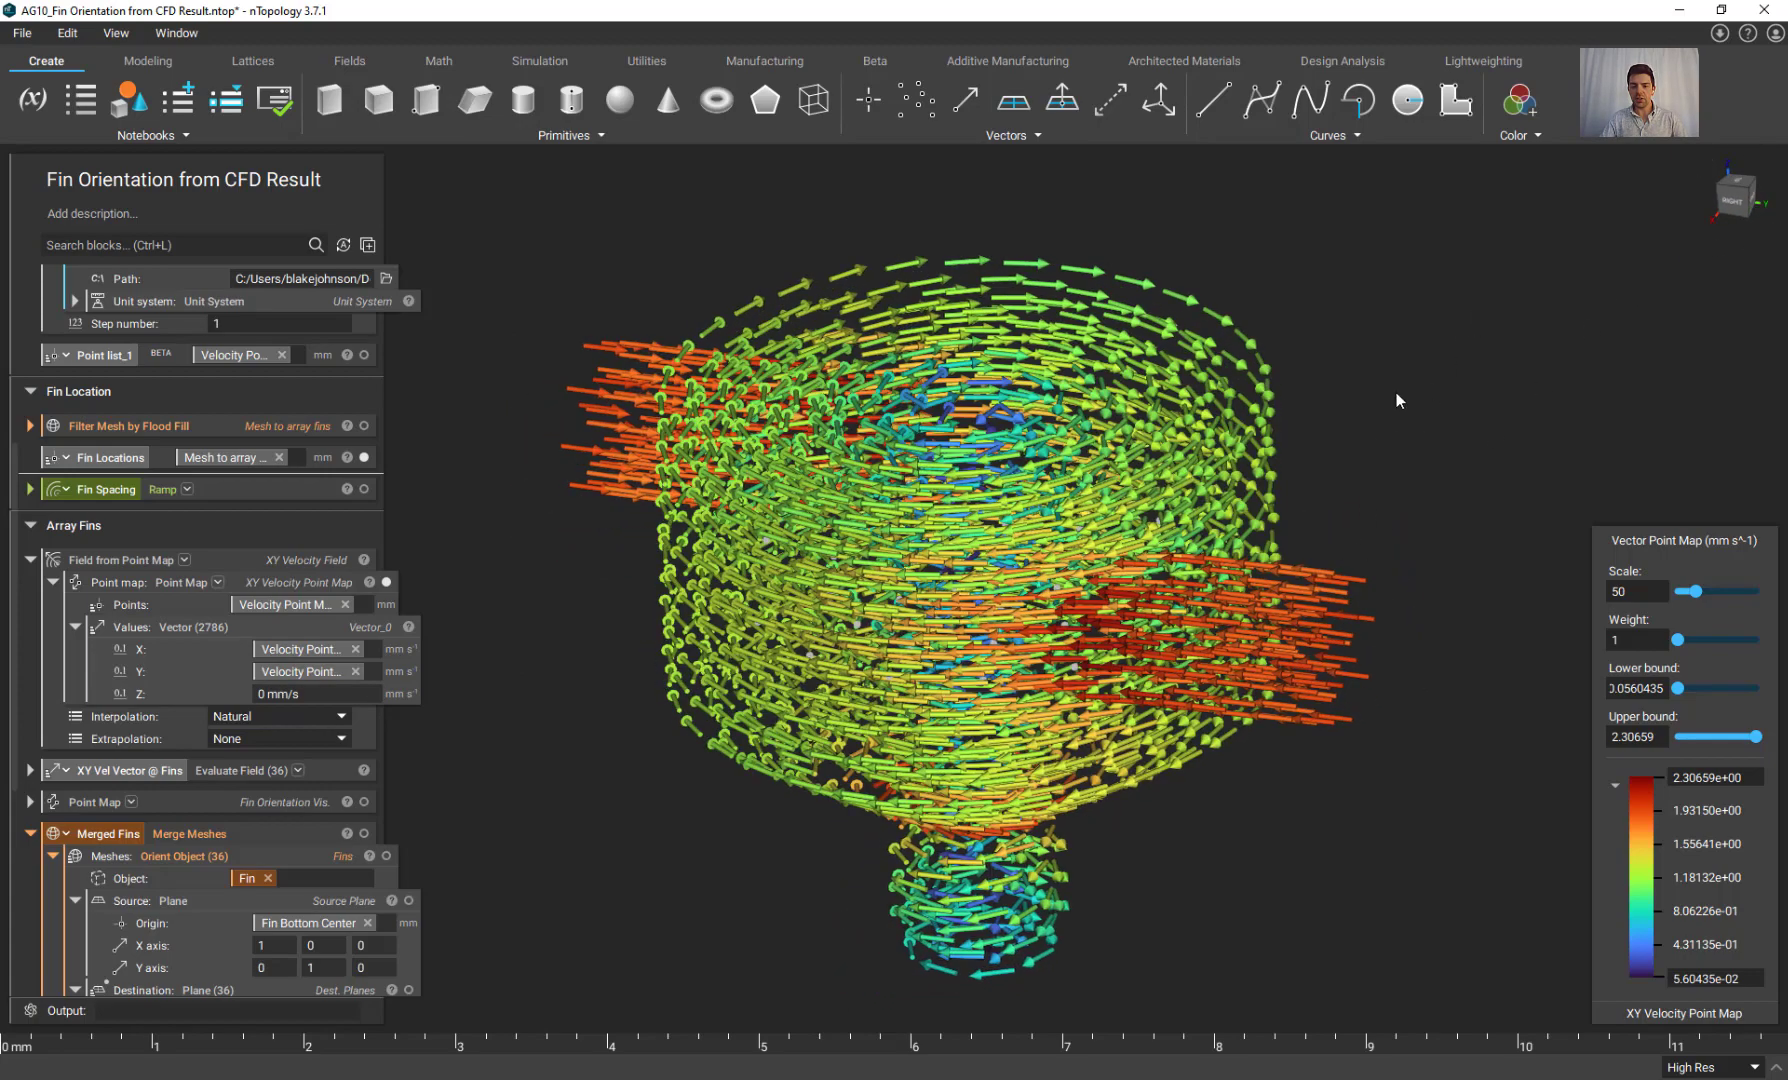
{"action": "left_click", "coordinate": [1744, 210]}
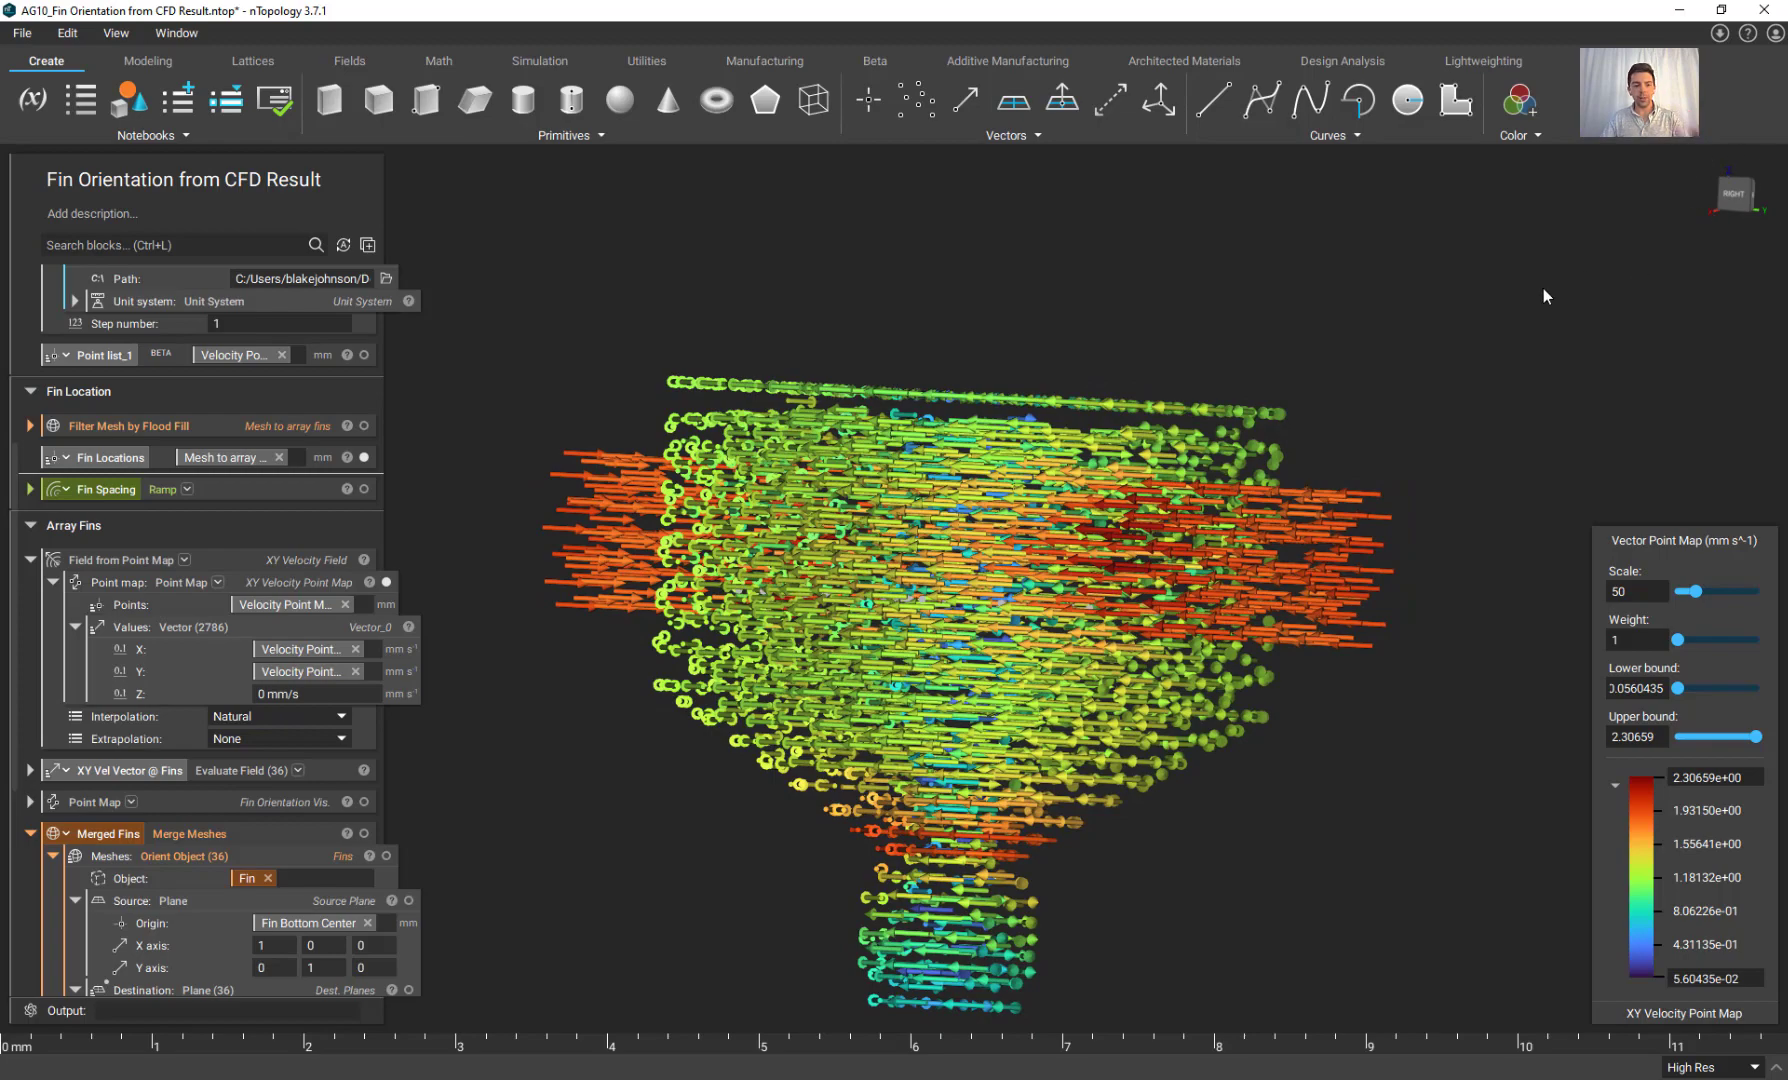
{"action": "right_click_drag", "start_coordinate": [1544, 288], "coordinate": [1500, 420]}
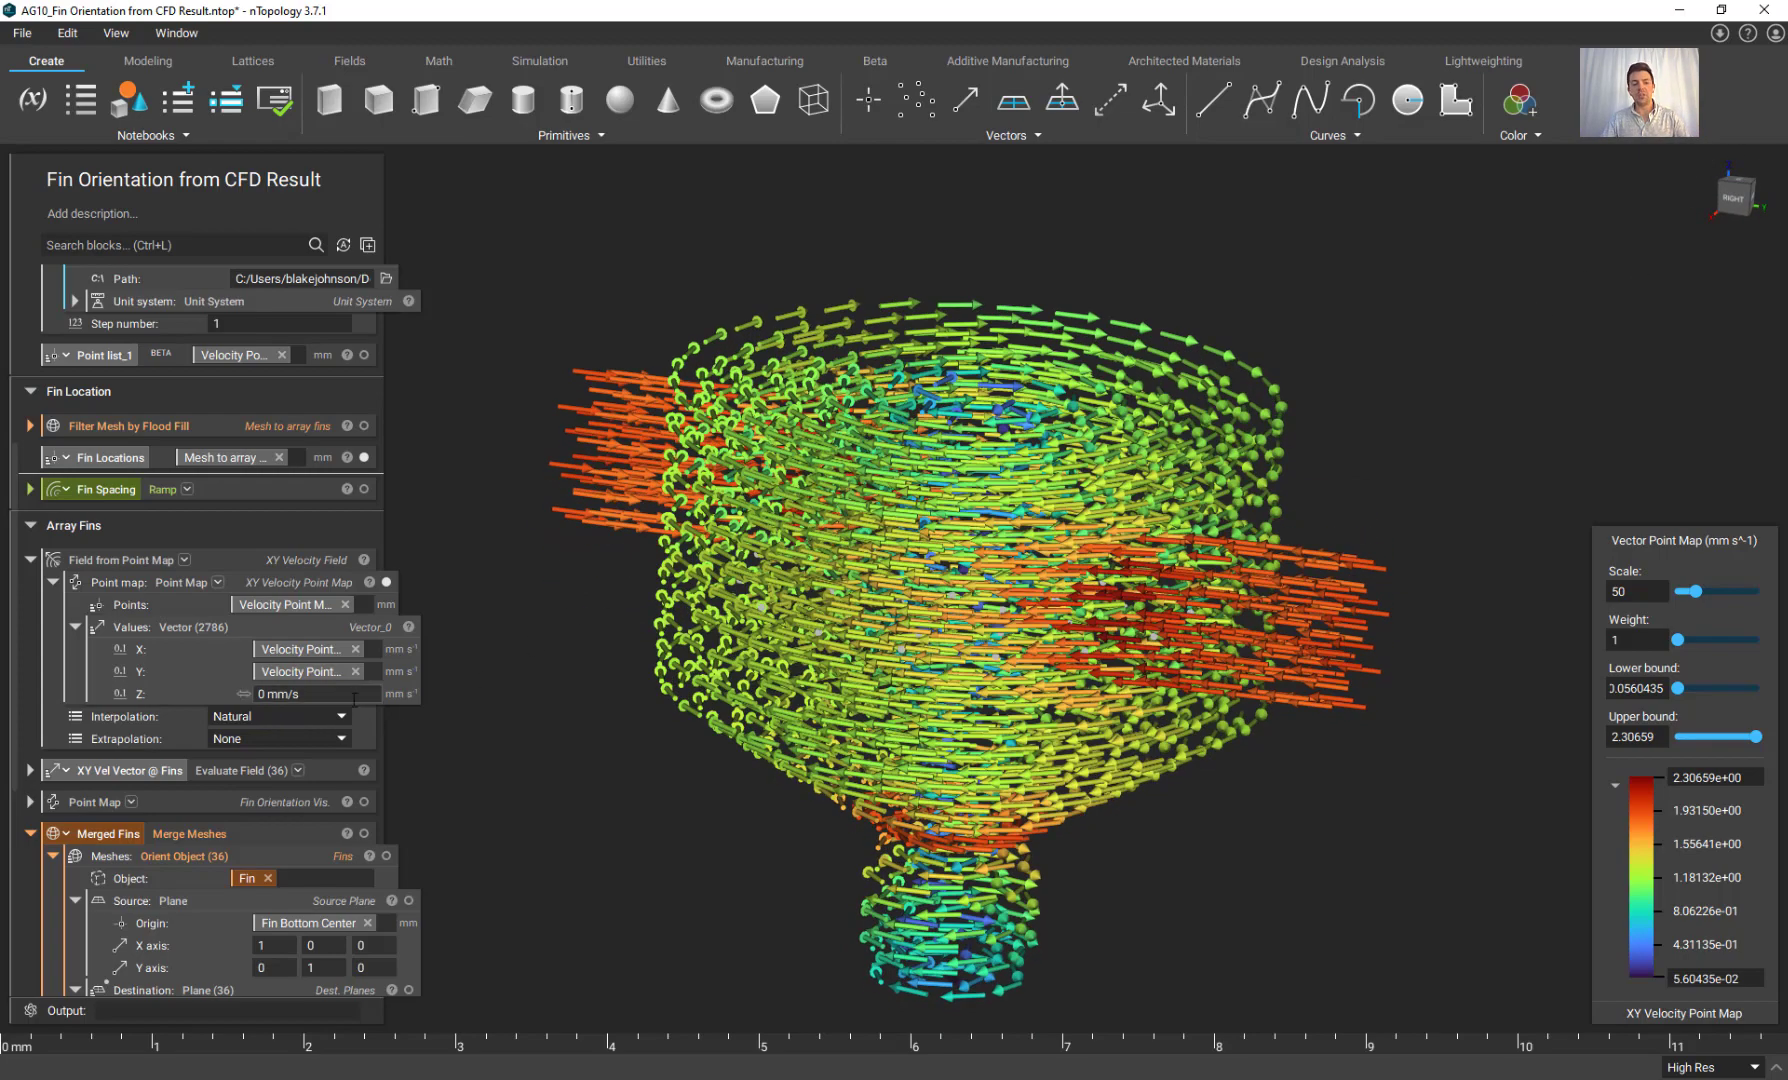
{"action": "right_click_drag", "start_coordinate": [581, 735], "coordinate": [615, 687]}
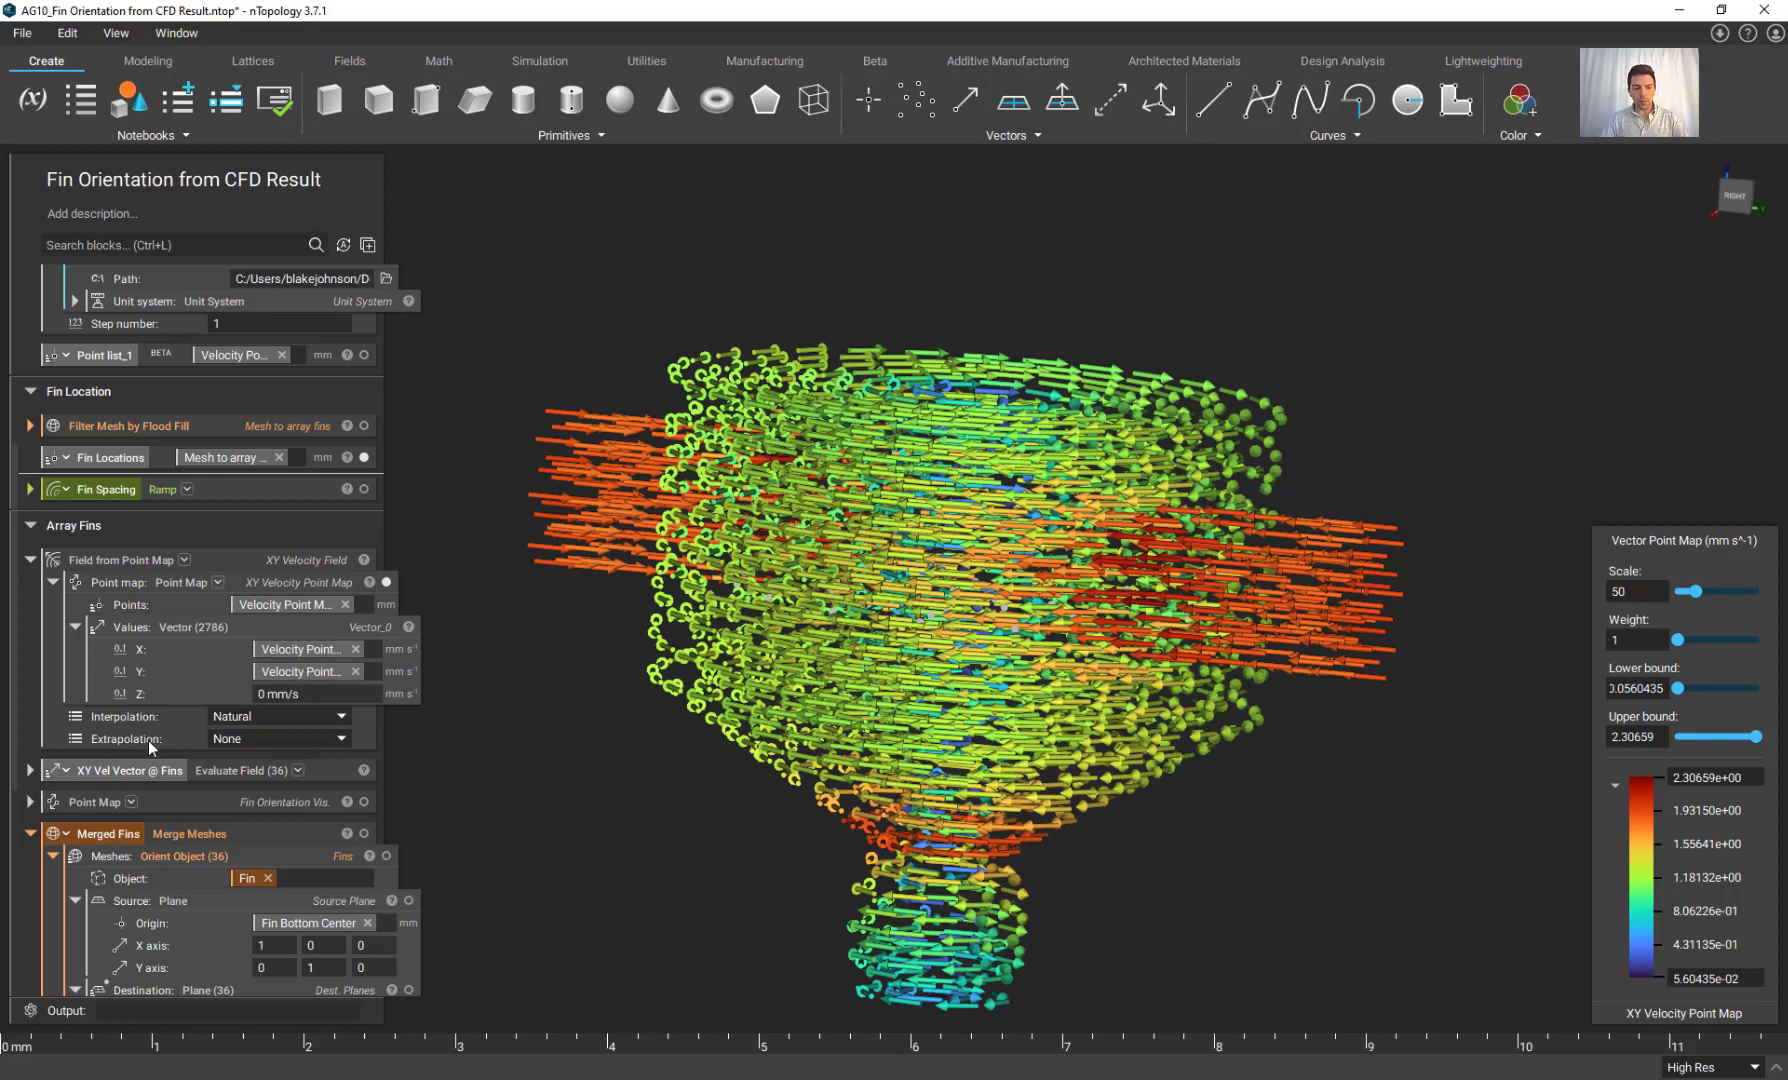
Turn on notebook comments and check the Interpolation options, keeping Natural.
{"action": "left_click", "coordinate": [237, 719]}
{"action": "left_click", "coordinate": [334, 775]}
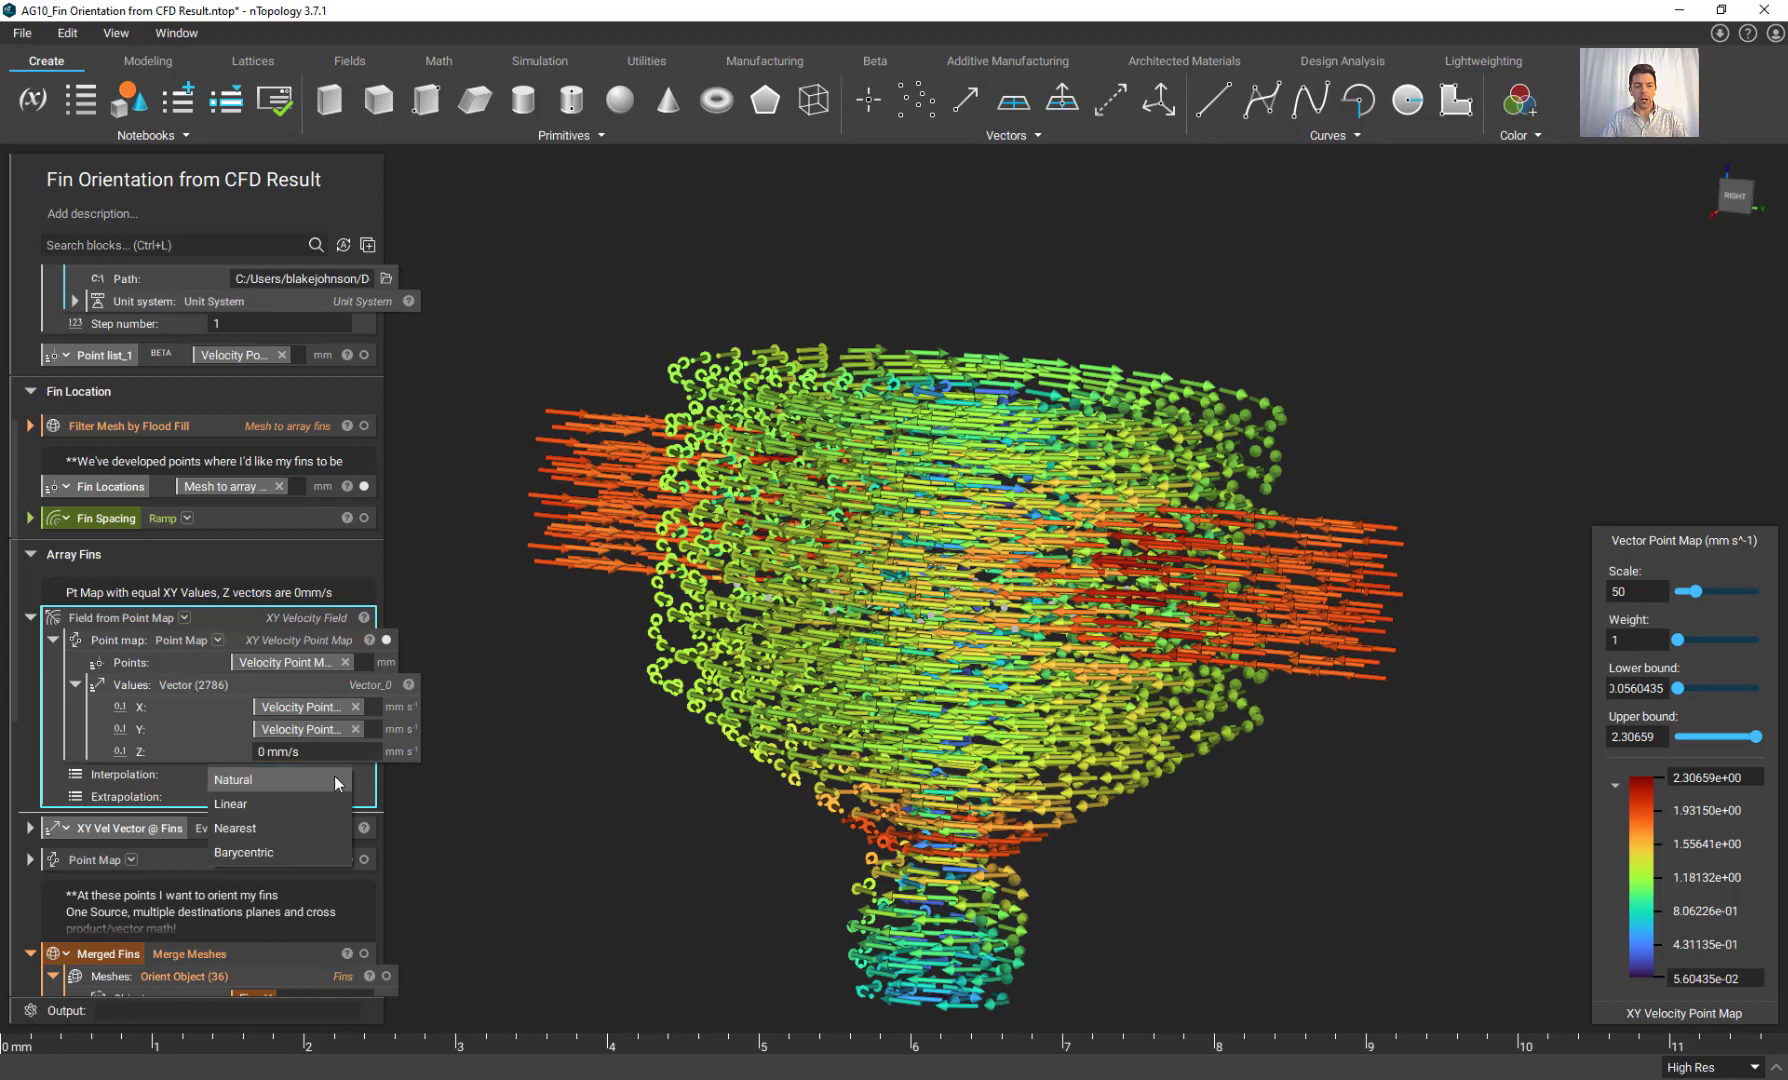
{"action": "left_click", "coordinate": [334, 775]}
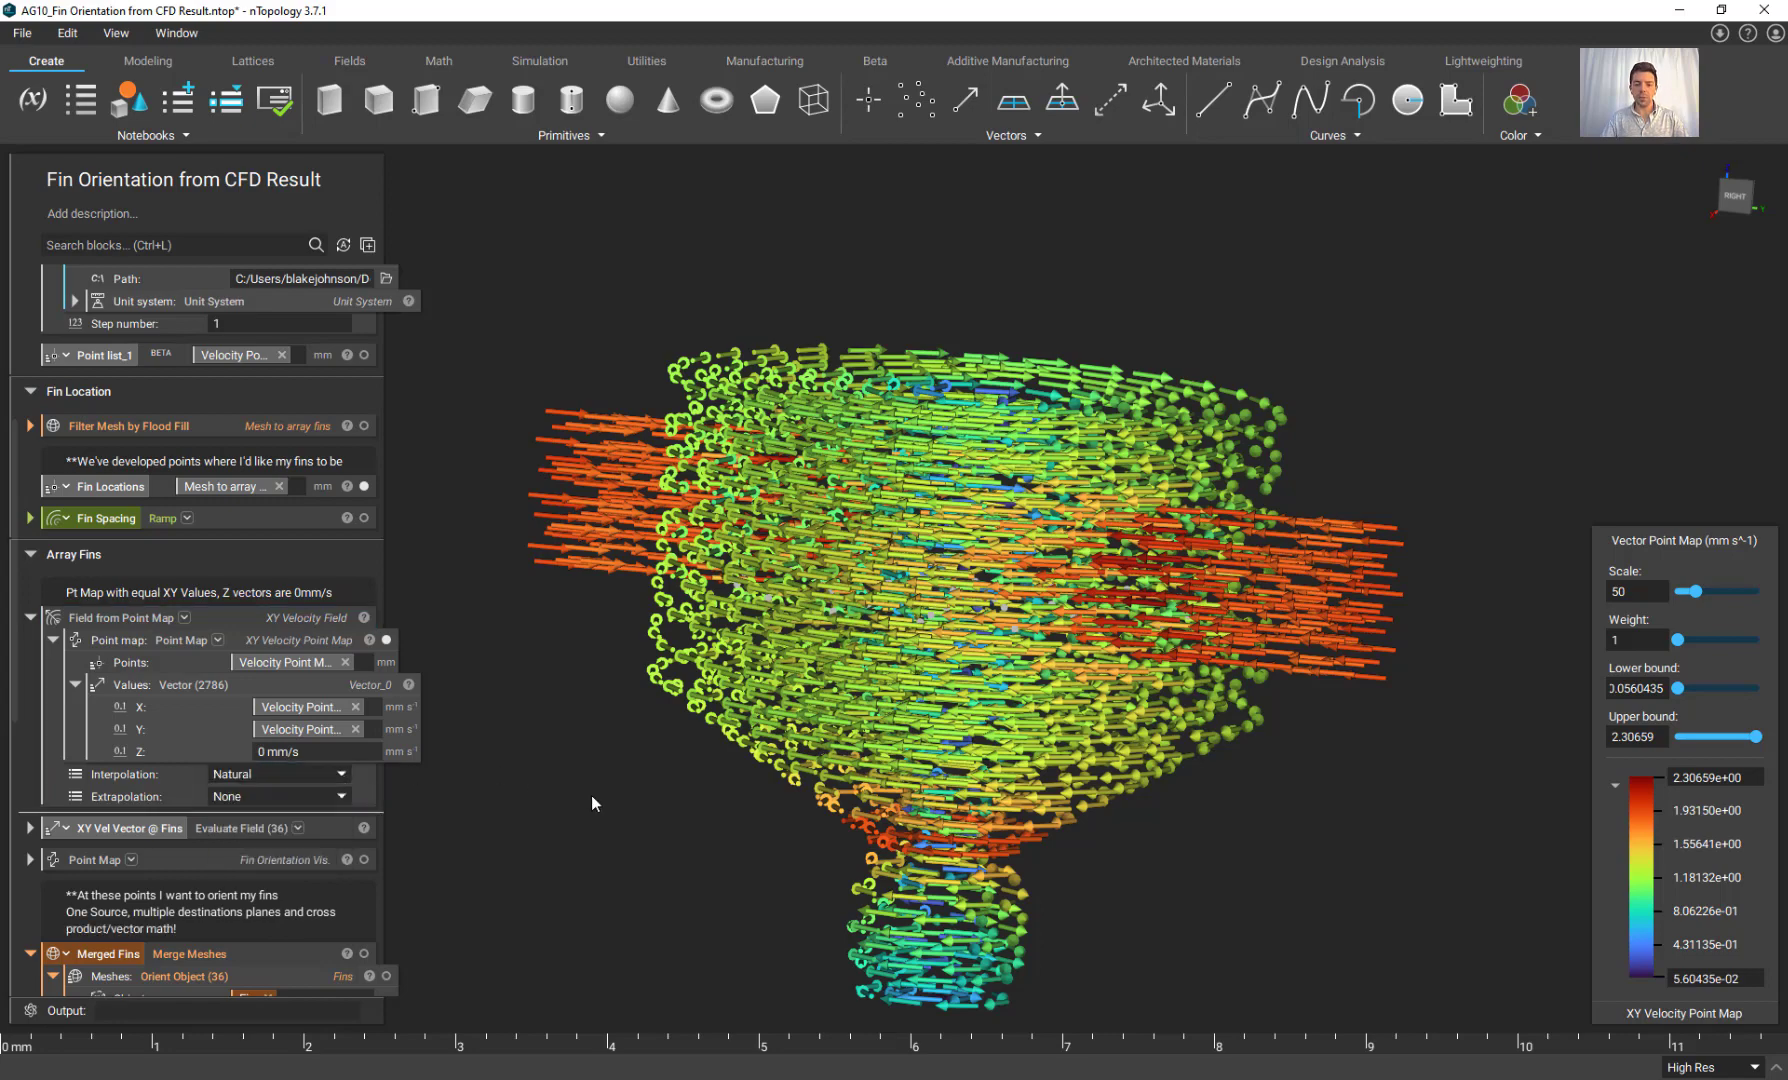
{"action": "scroll", "coordinate": [634, 643], "scroll_direction": "up", "scroll_amount": 3}
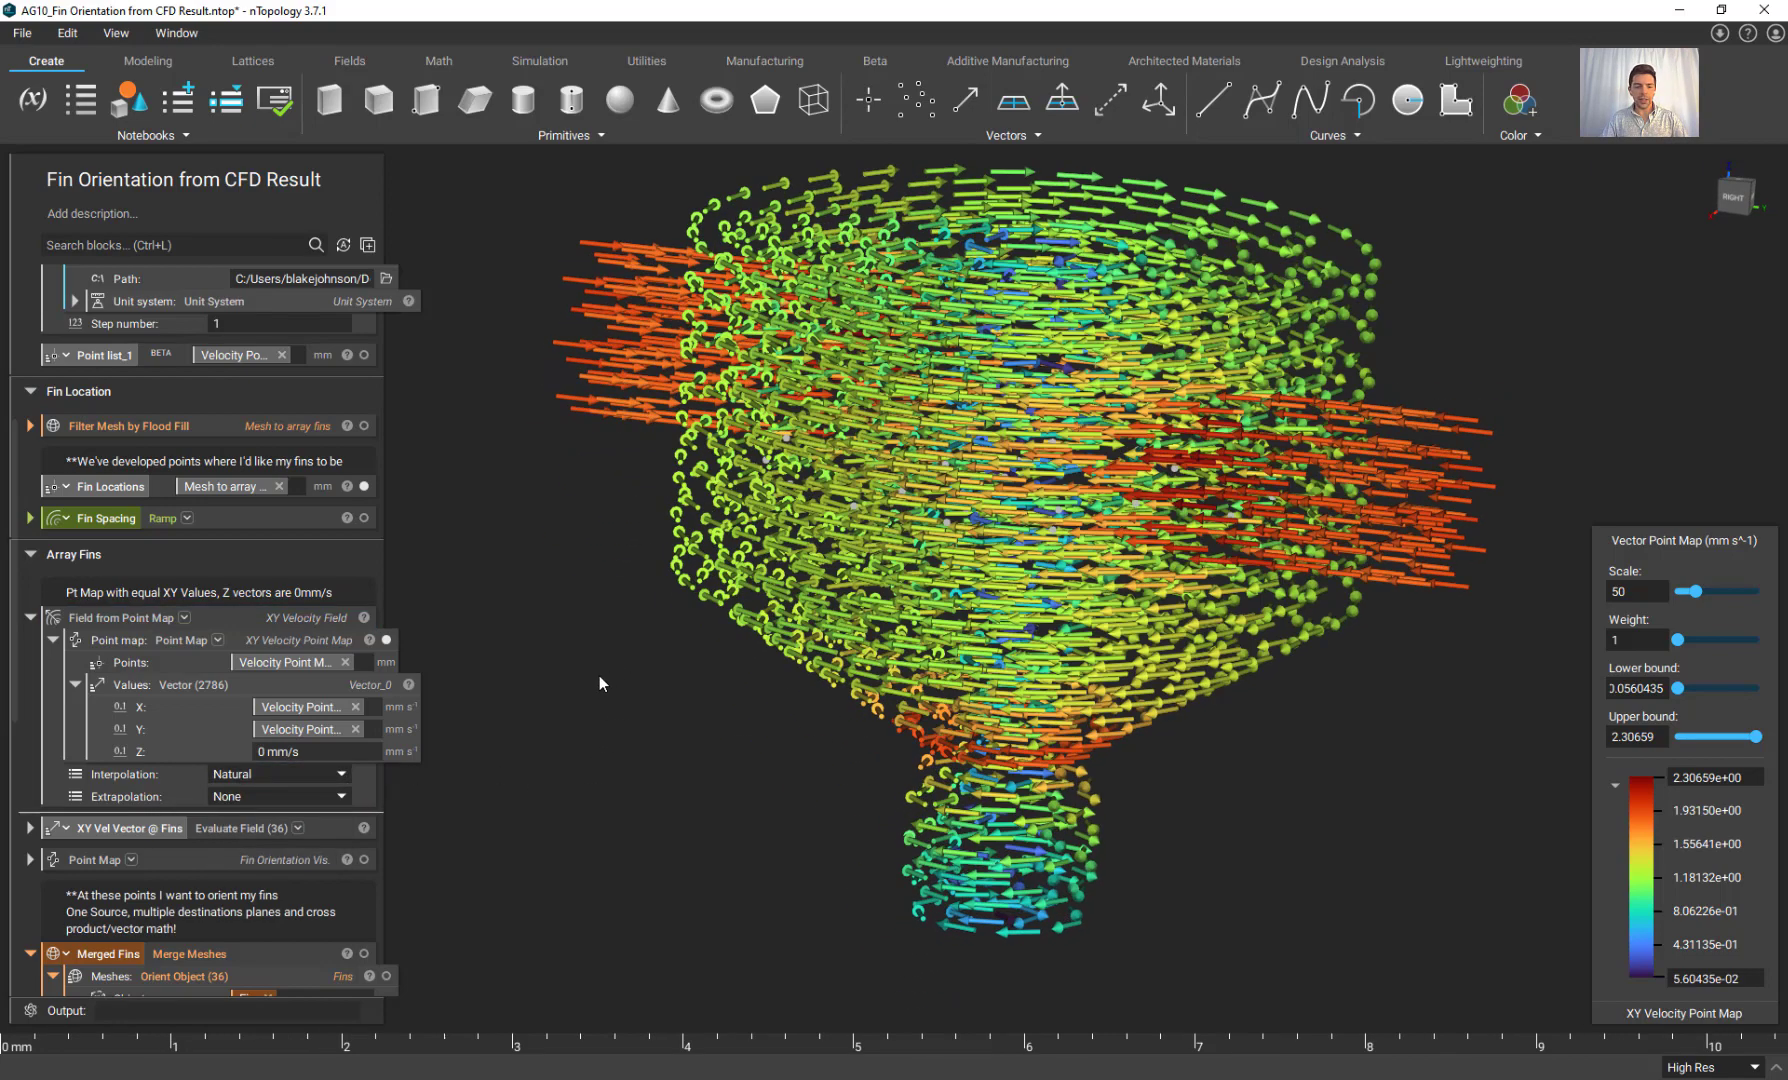
{"action": "scroll", "coordinate": [251, 845], "scroll_direction": "down", "scroll_amount": 3}
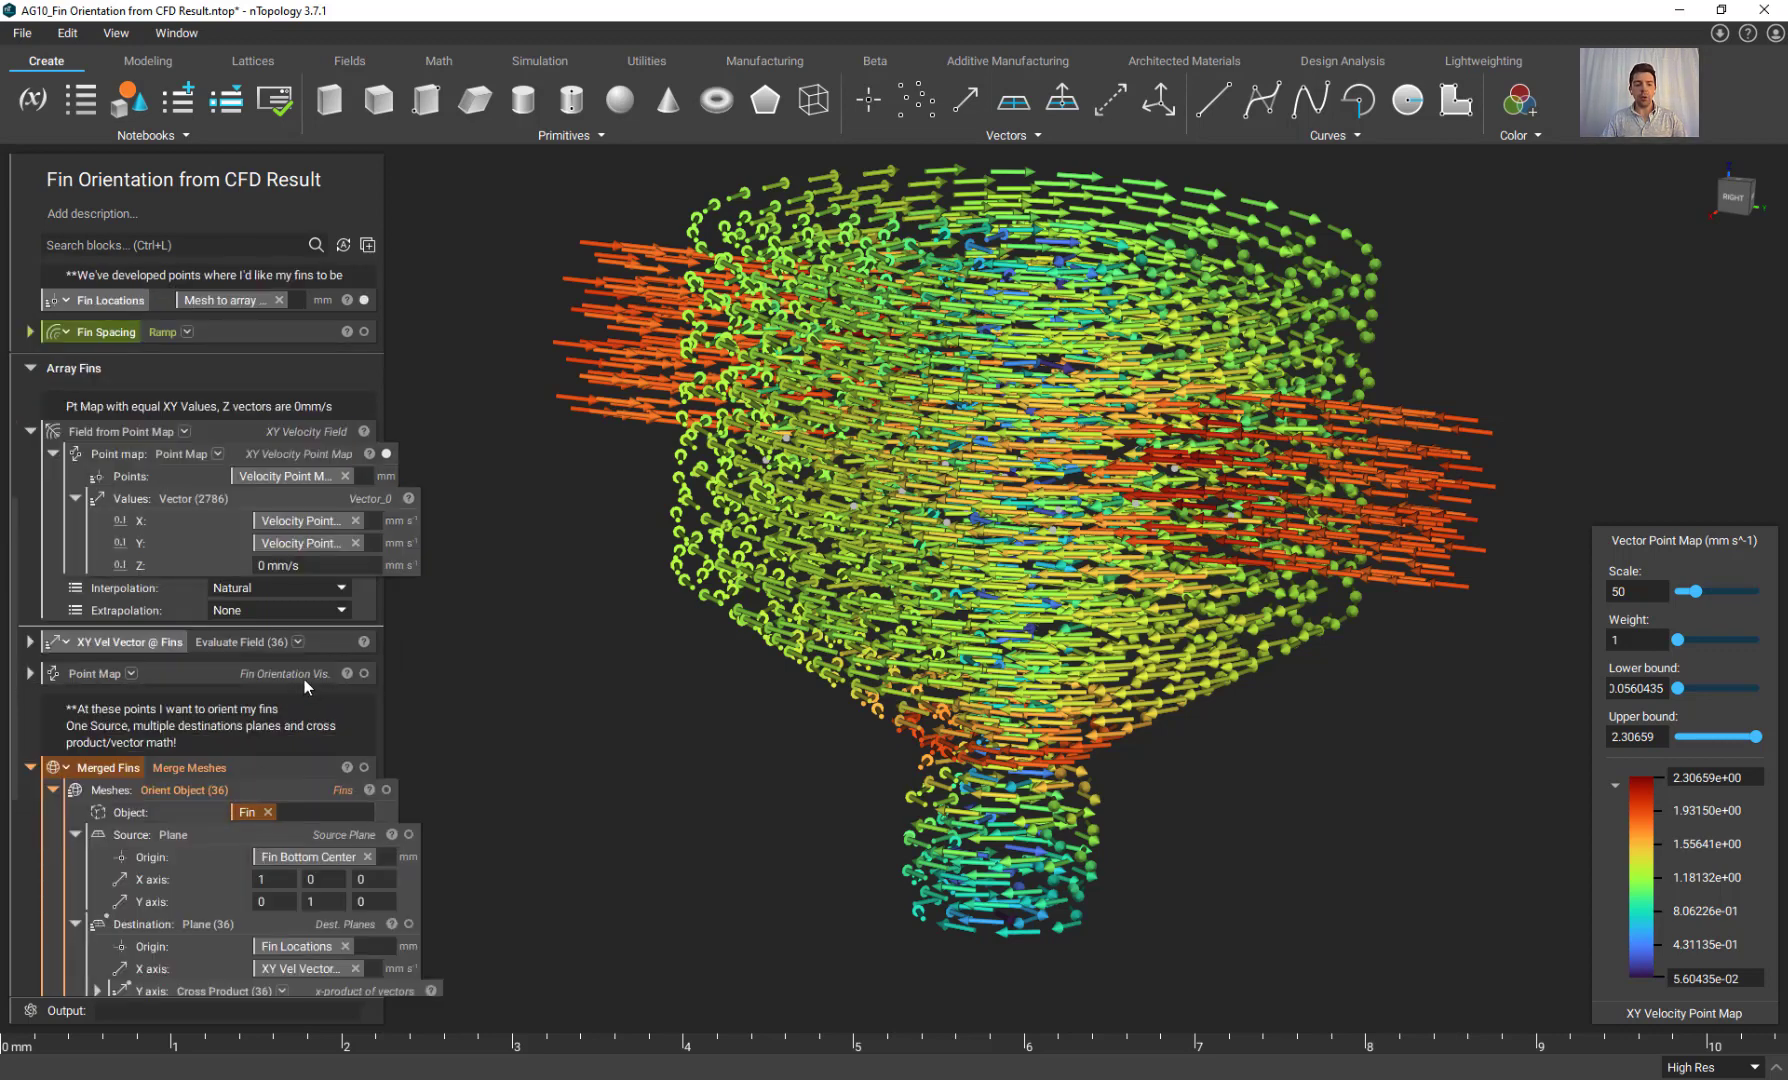
Show the Merged Fins result, 36 flow-oriented fin copies in concentric rings, then deselect it.
{"action": "left_click", "coordinate": [291, 765]}
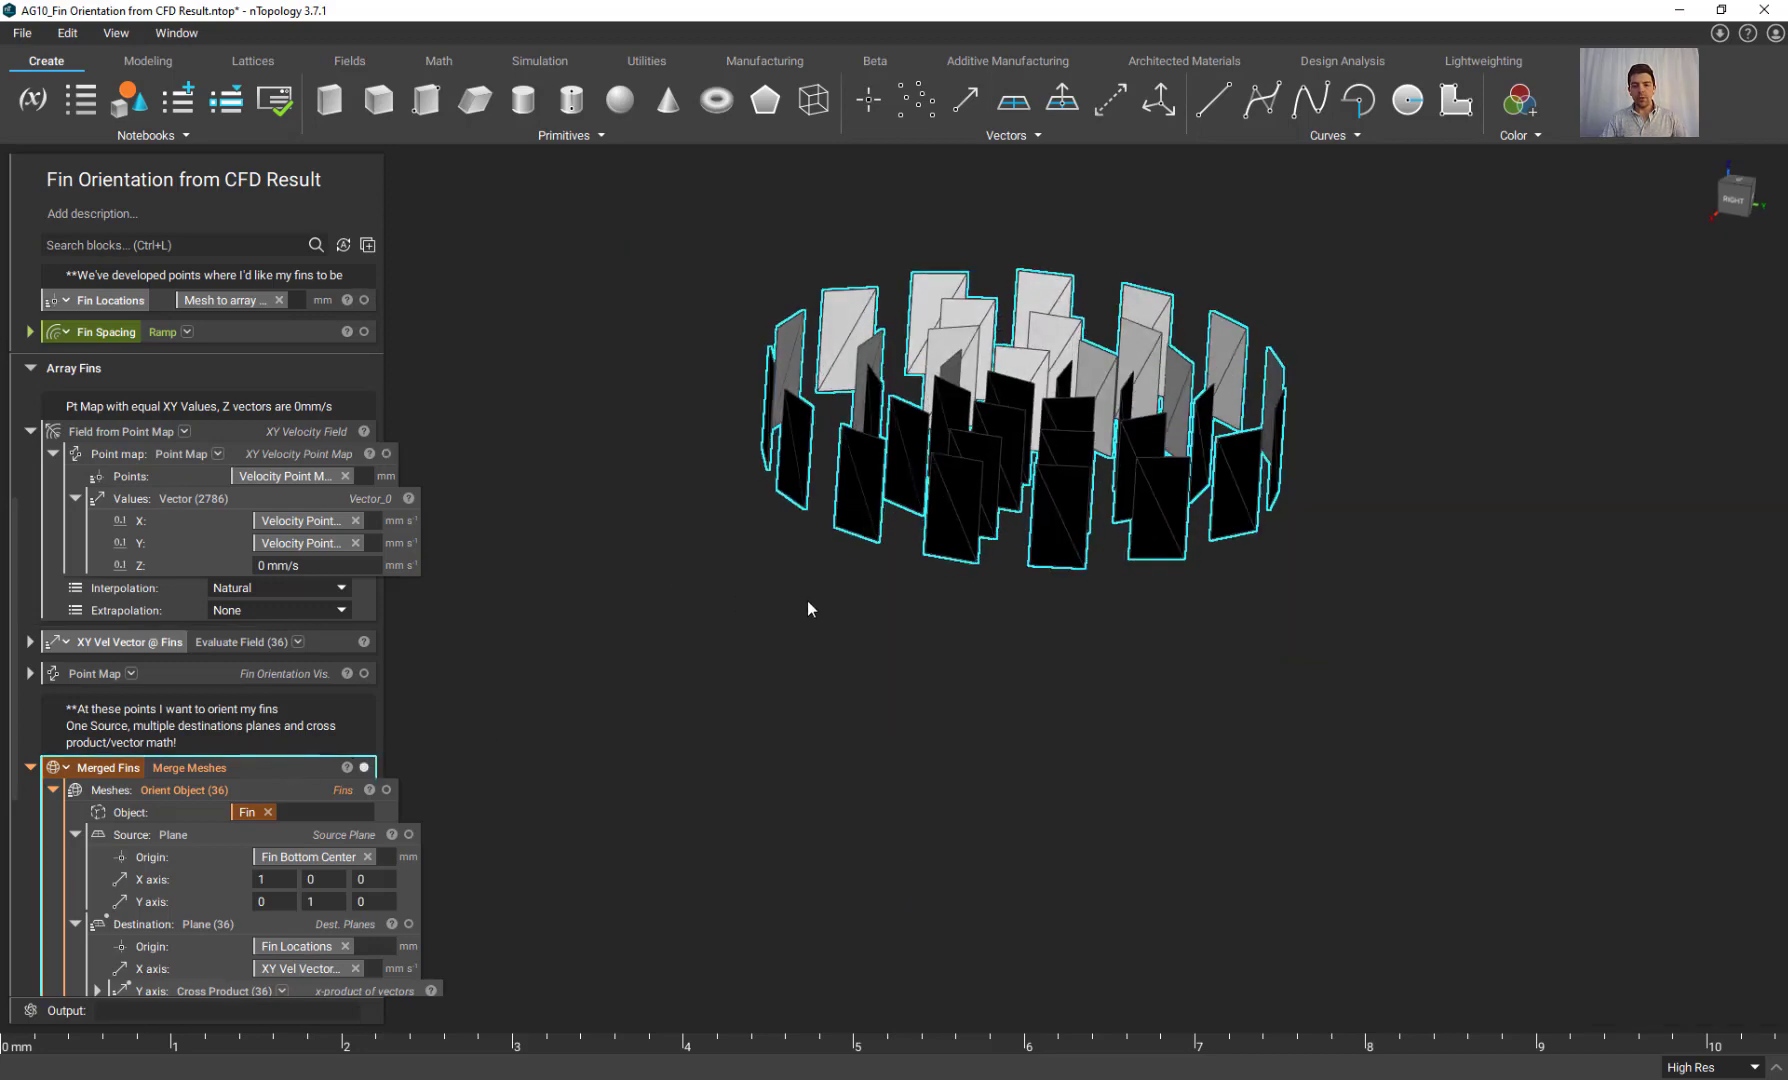
{"action": "right_click_drag", "start_coordinate": [809, 606], "coordinate": [850, 886]}
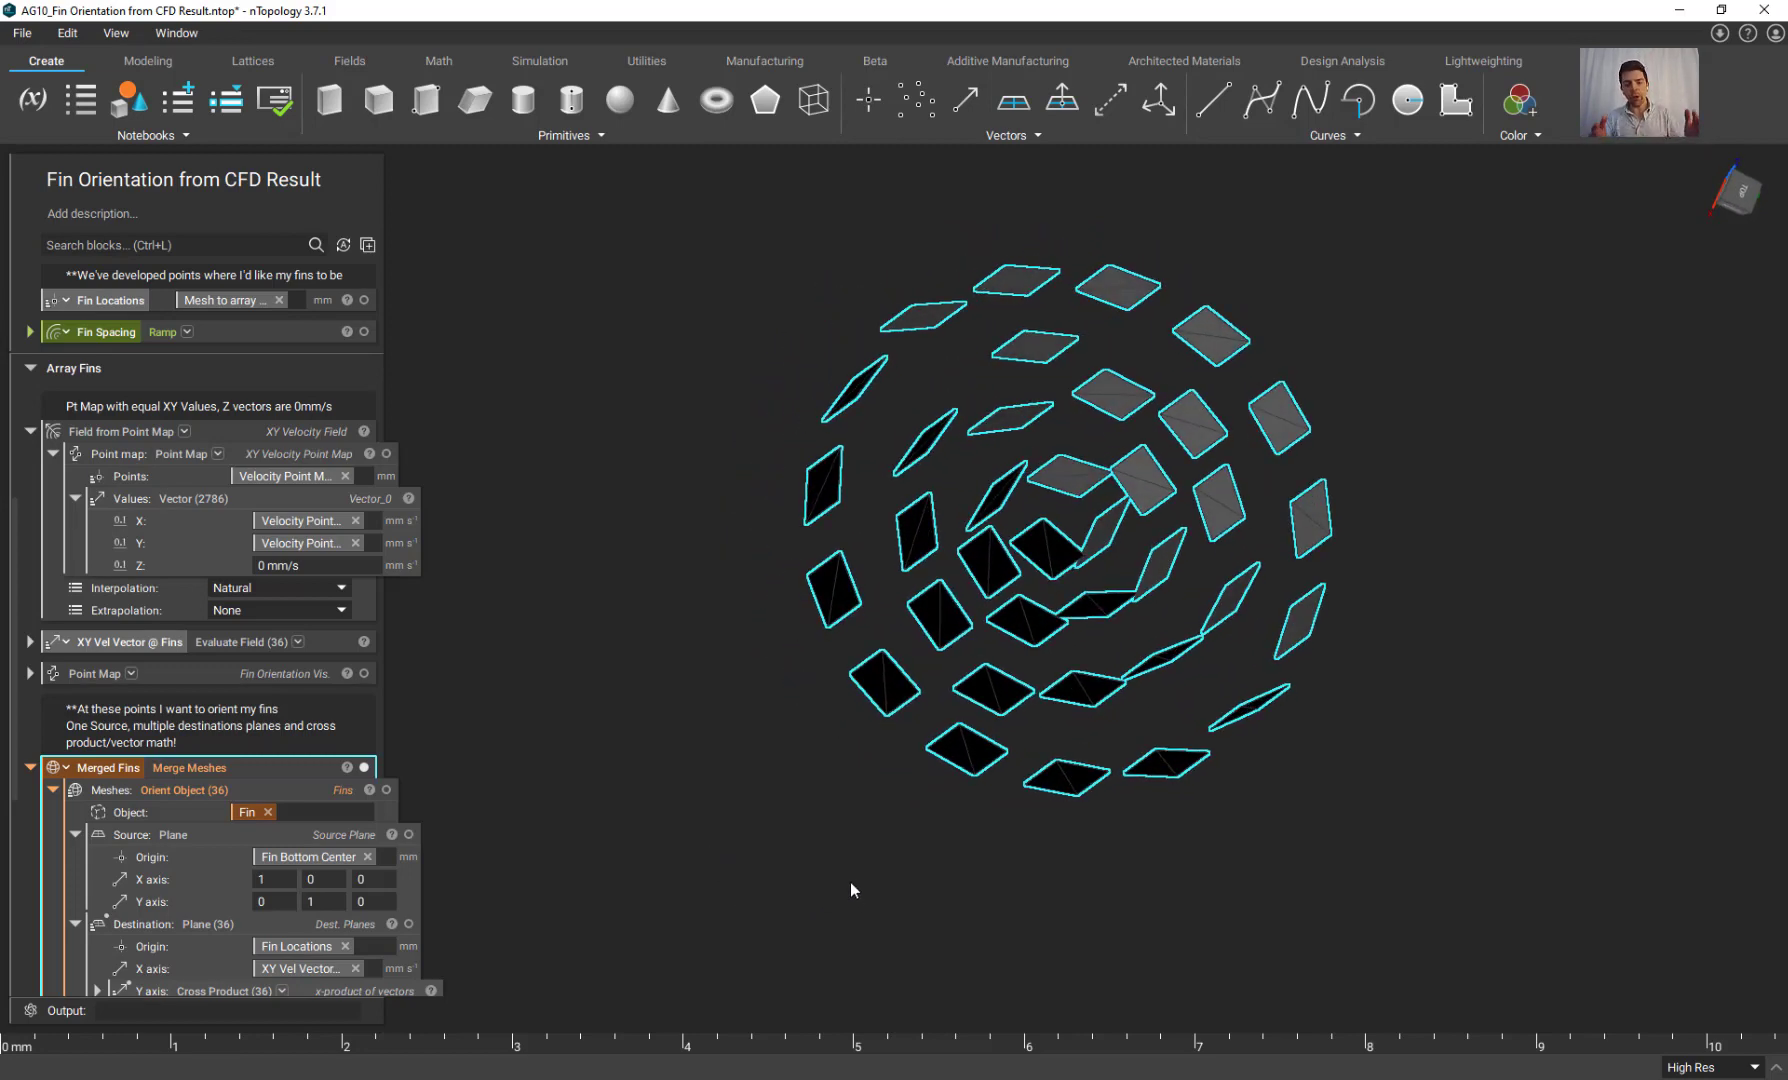
{"action": "scroll", "coordinate": [342, 843], "scroll_direction": "down", "scroll_amount": 3}
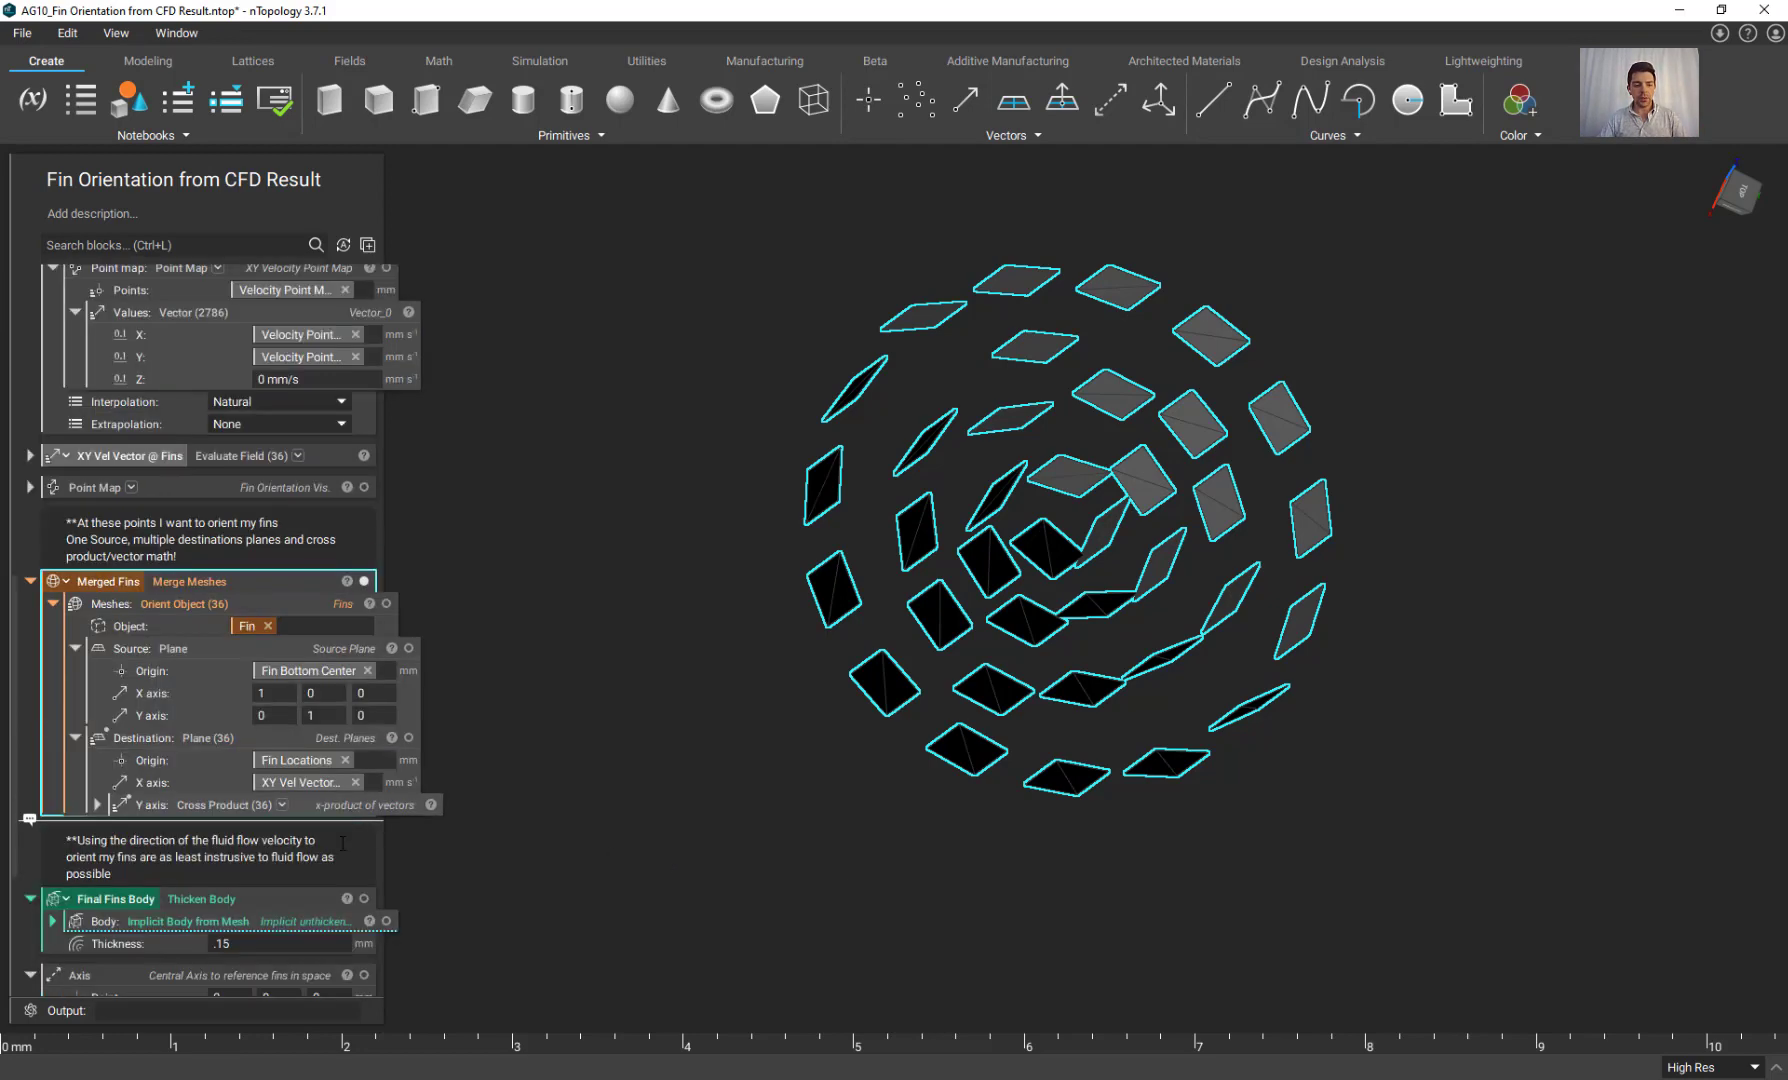
{"action": "right_click_drag", "start_coordinate": [791, 789], "coordinate": [615, 710]}
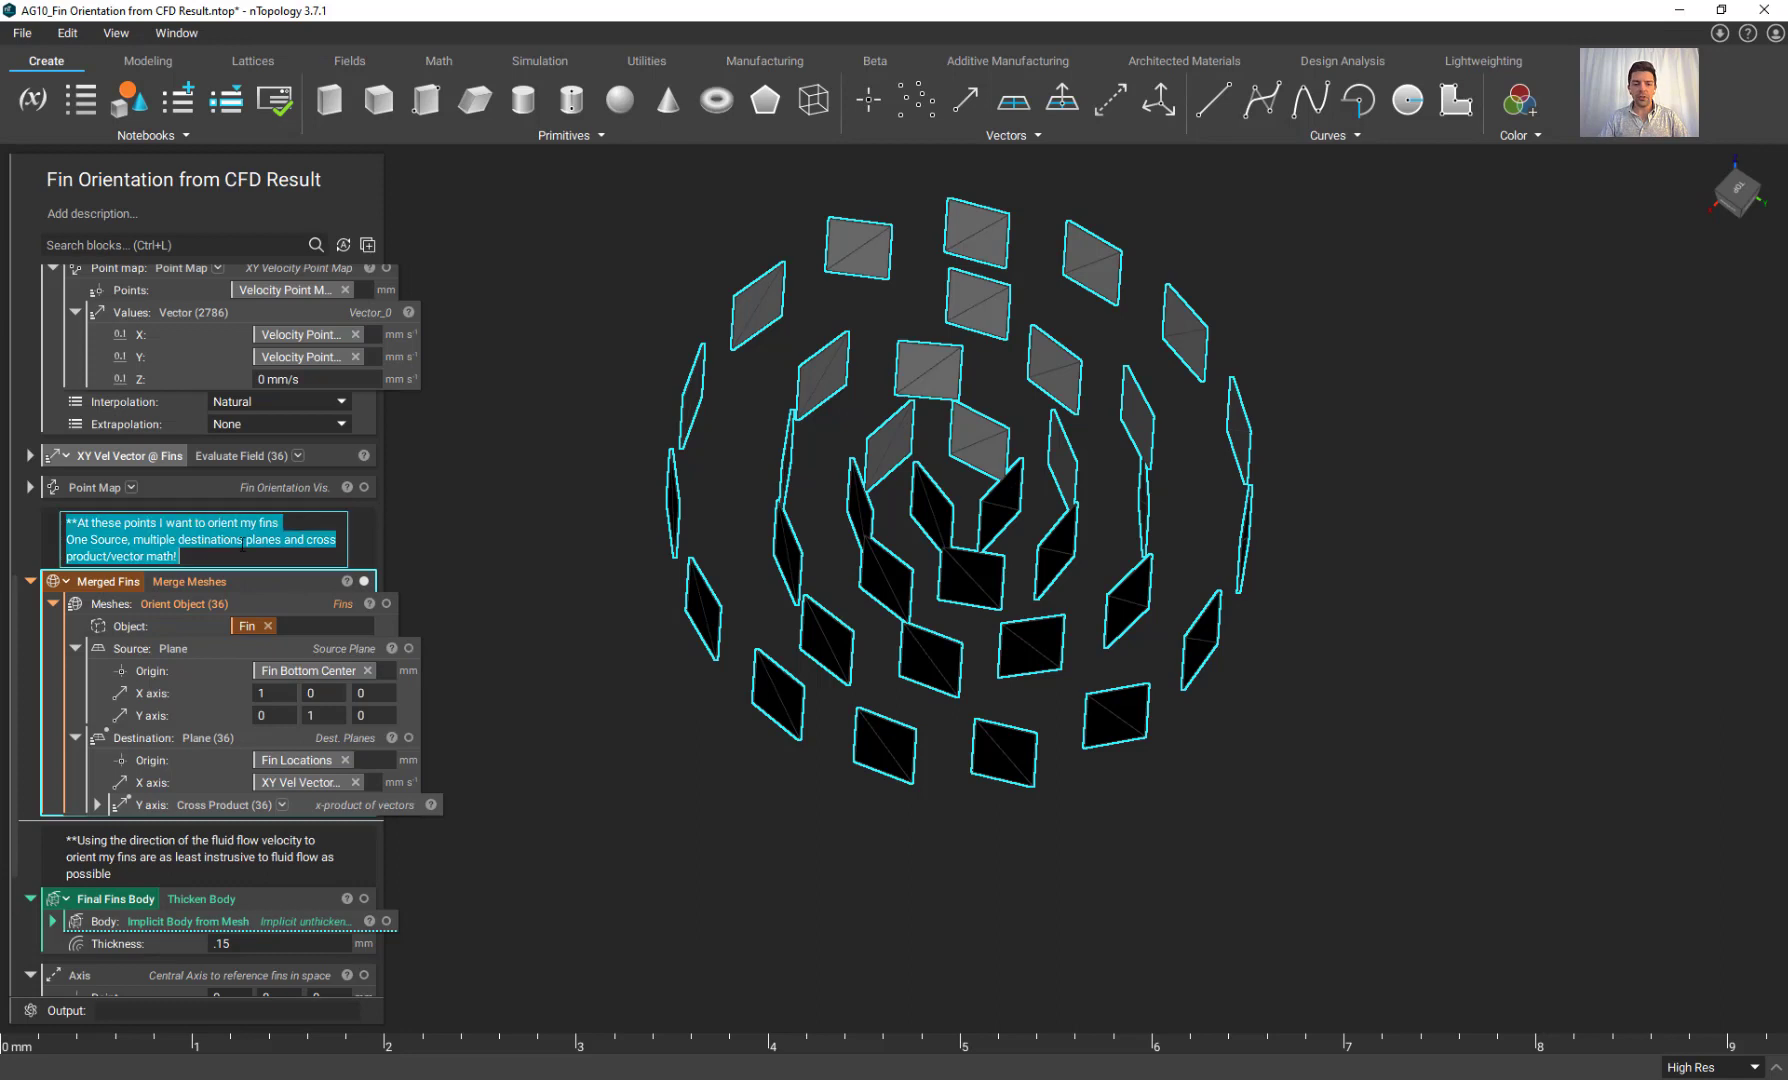
{"action": "left_click", "coordinate": [489, 519]}
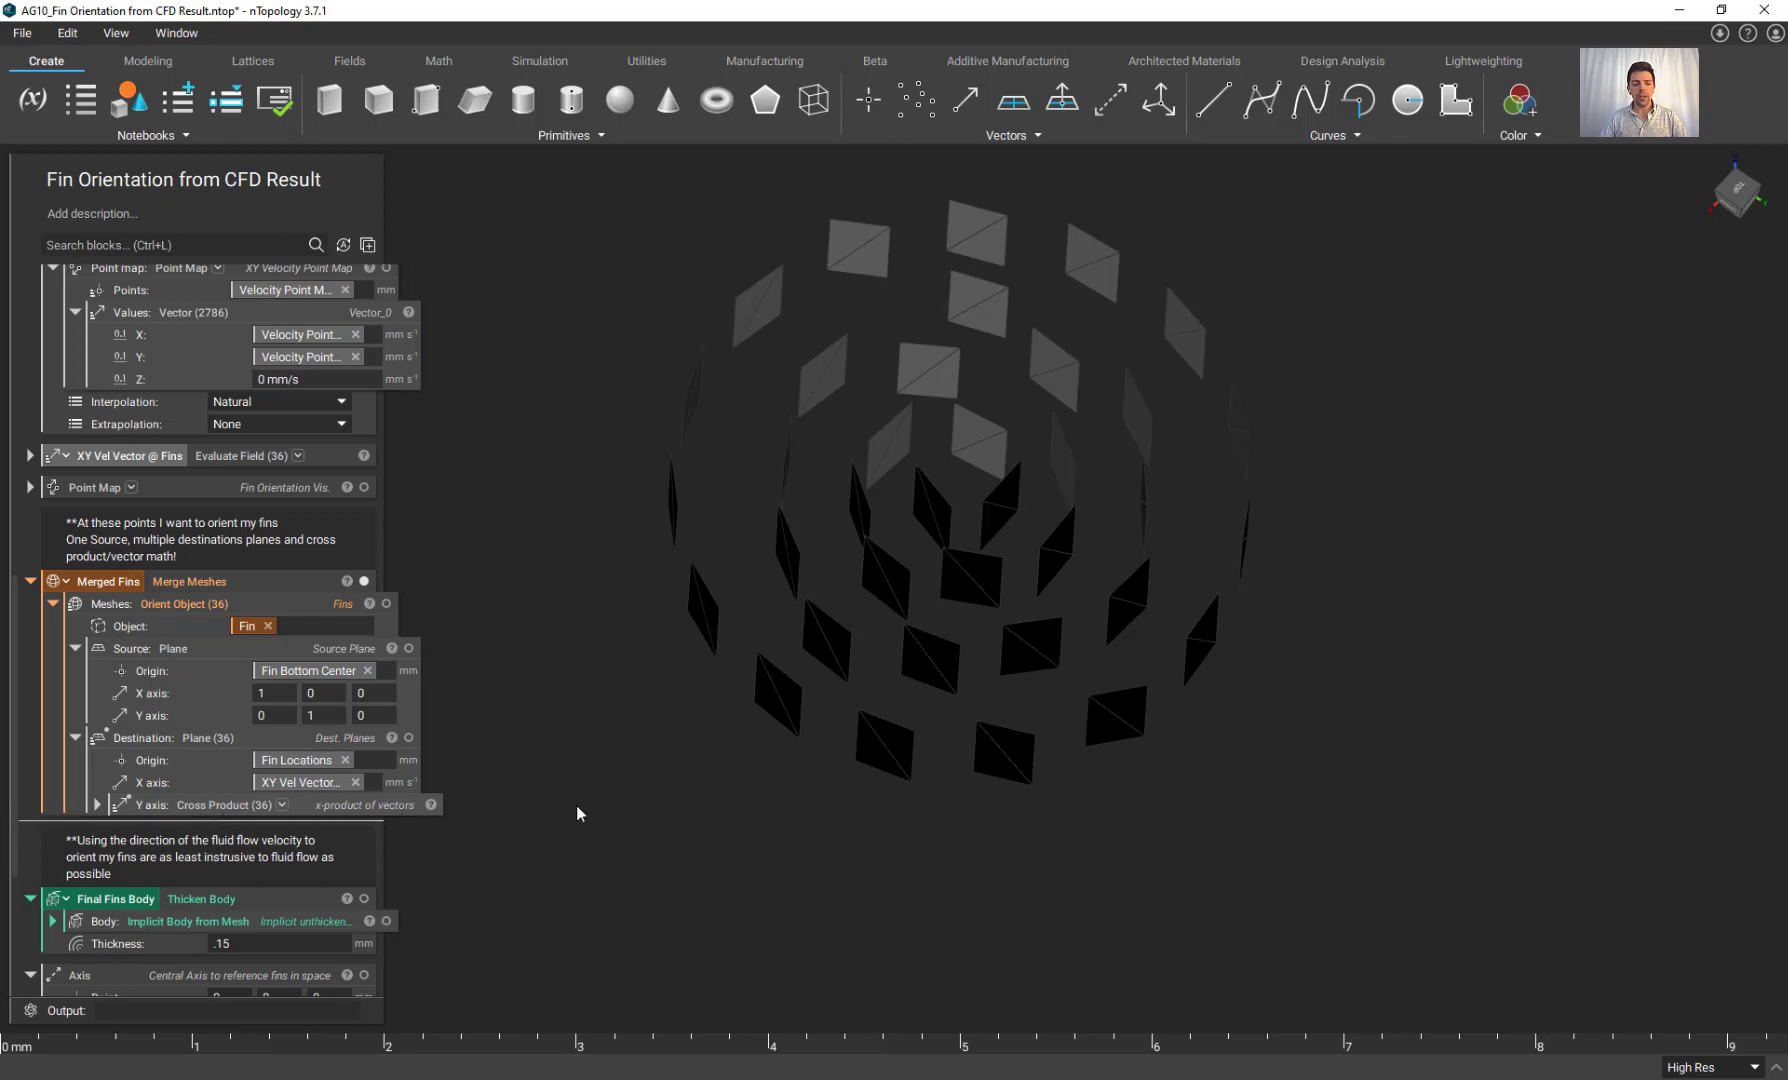
{"action": "right_click_drag", "start_coordinate": [576, 818], "coordinate": [445, 795]}
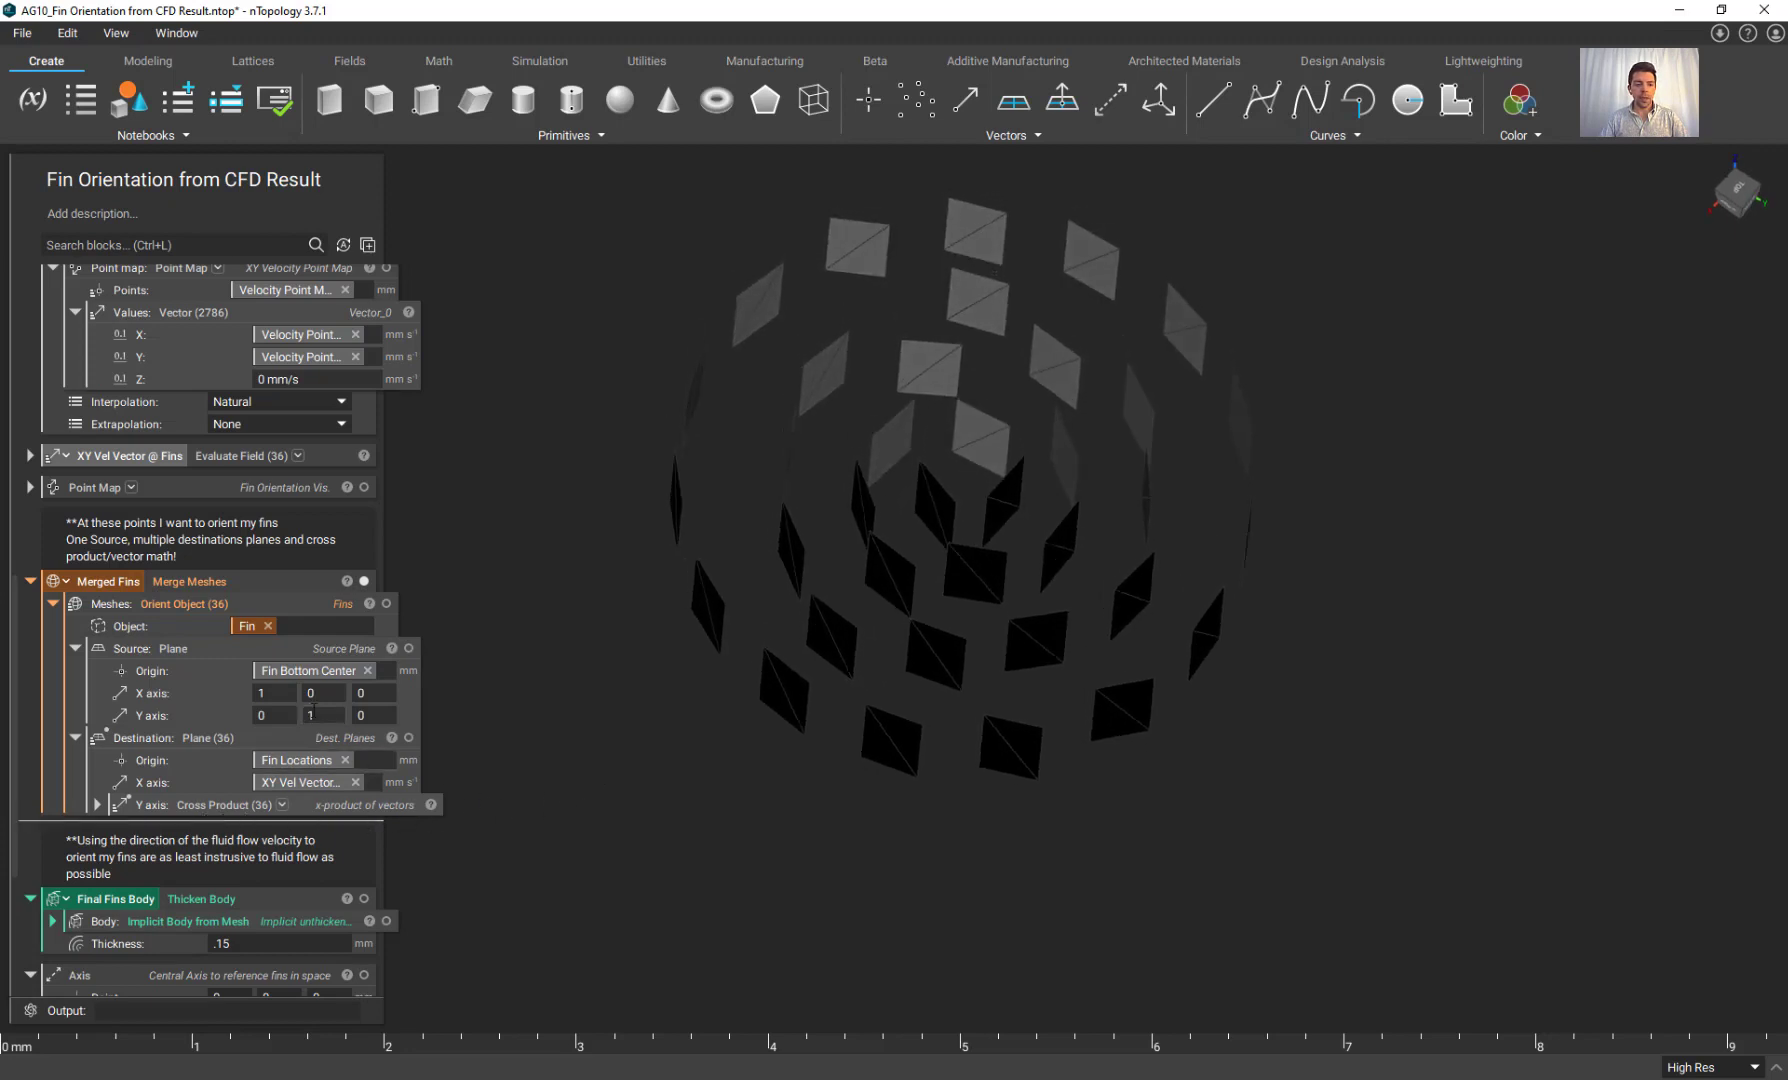
Preview the fins' Source Plane in the viewport alongside the fin ring.
{"action": "left_click", "coordinate": [290, 652]}
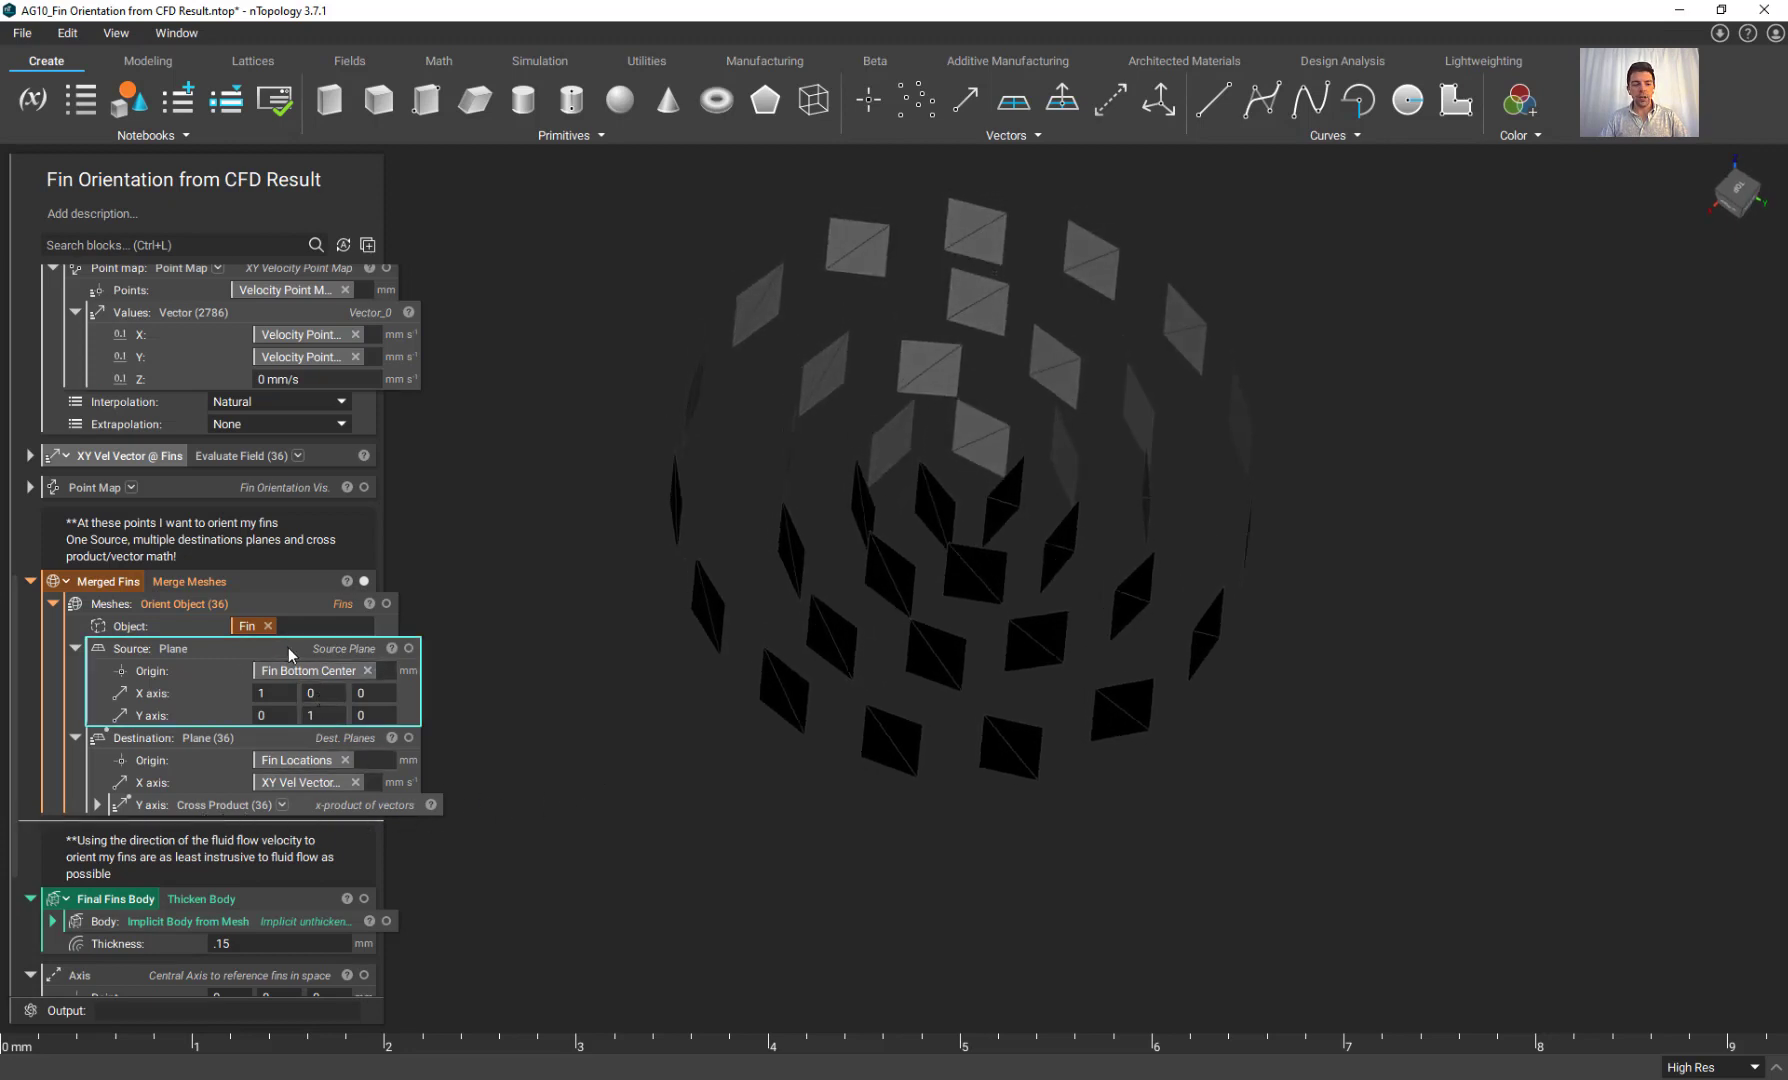
{"action": "left_click", "coordinate": [409, 648]}
{"action": "right_click_drag", "start_coordinate": [455, 636], "coordinate": [960, 548]}
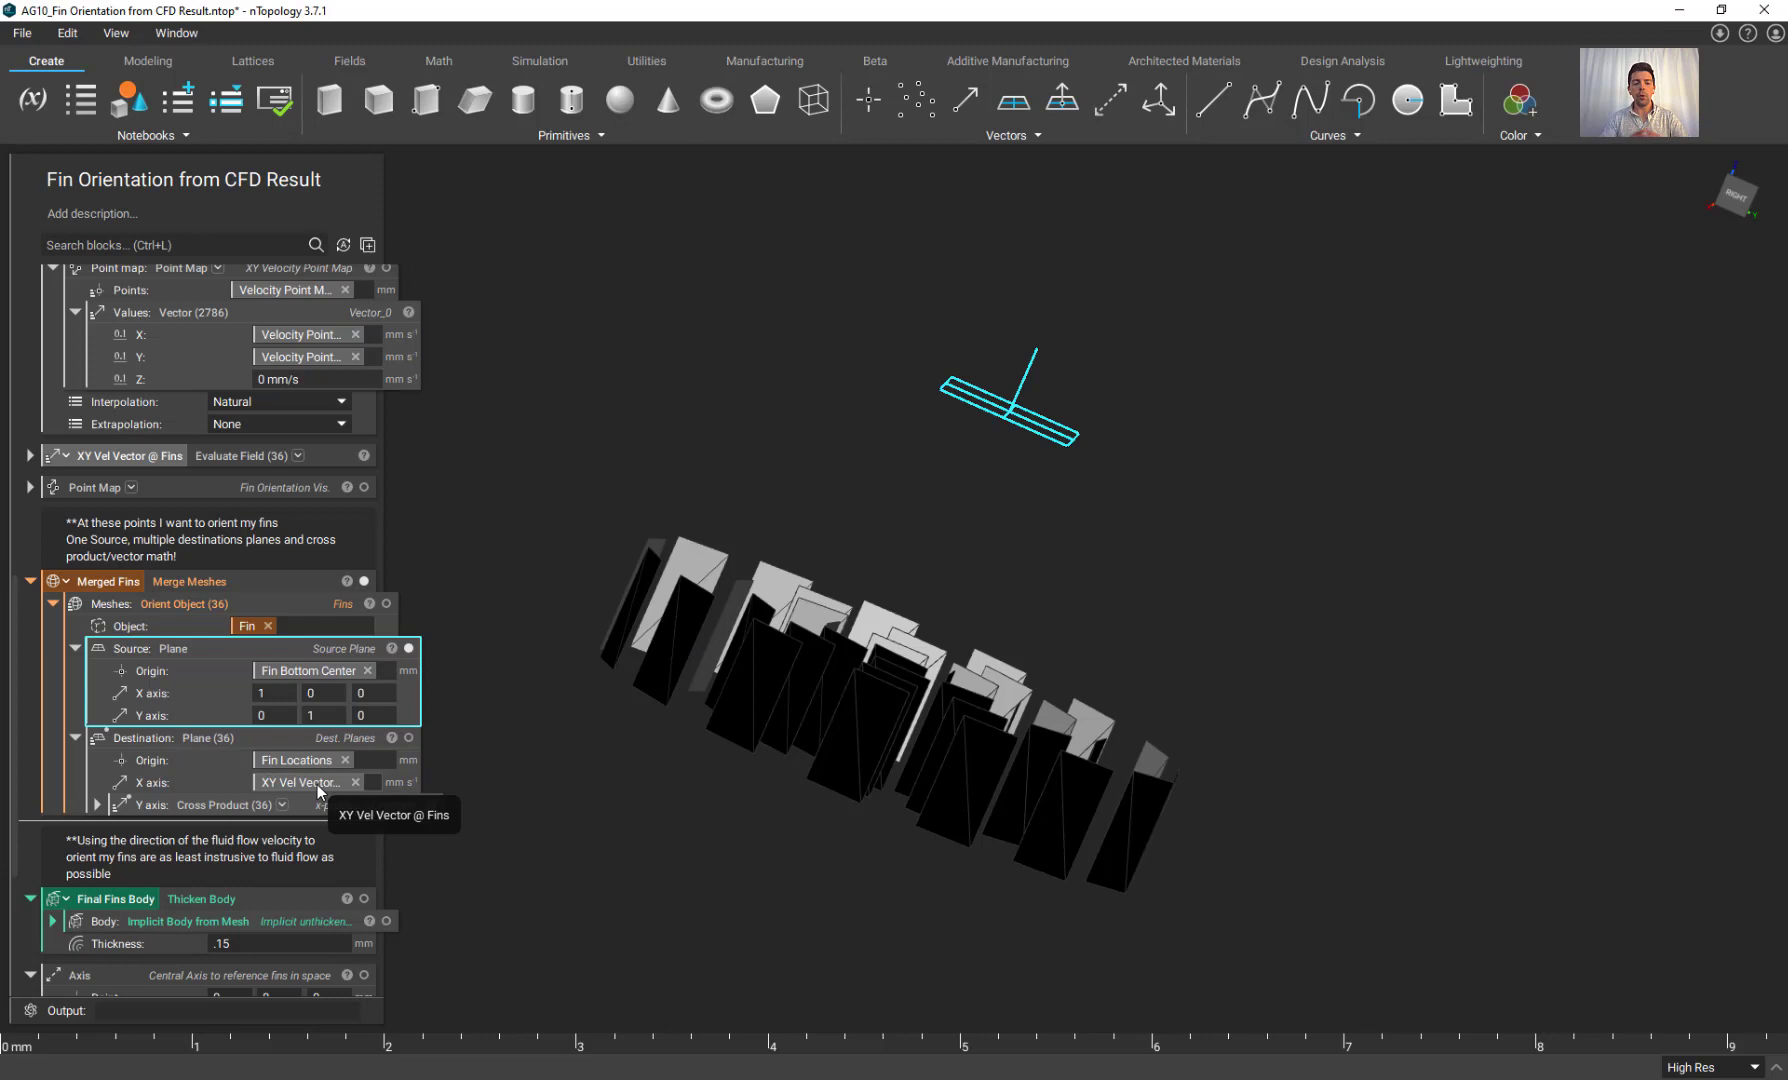
{"action": "mouse_move", "coordinate": [507, 759]}
{"action": "right_mouse_down"}
{"action": "mouse_move", "coordinate": [455, 803]}
{"action": "mouse_move", "coordinate": [569, 749]}
{"action": "mouse_move", "coordinate": [598, 758]}
{"action": "mouse_move", "coordinate": [518, 773]}
{"action": "right_mouse_up"}
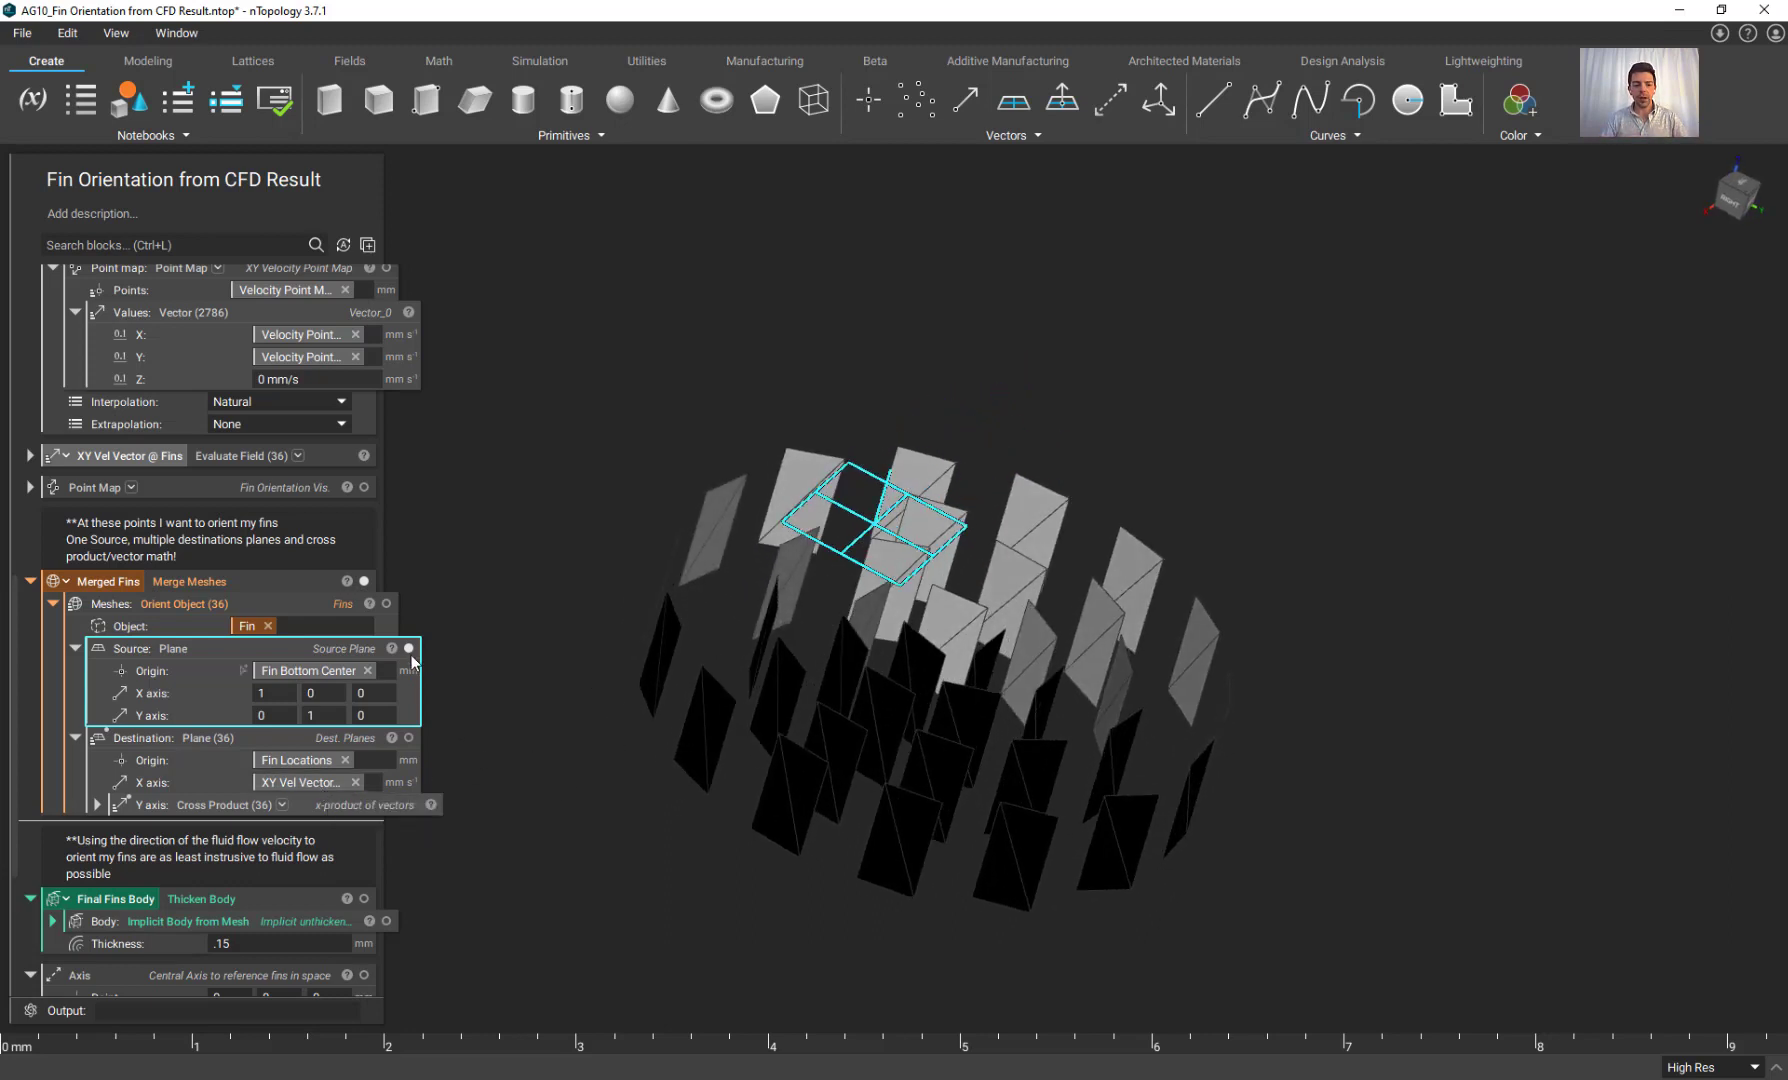
{"action": "right_click_drag", "start_coordinate": [845, 684], "coordinate": [497, 676]}
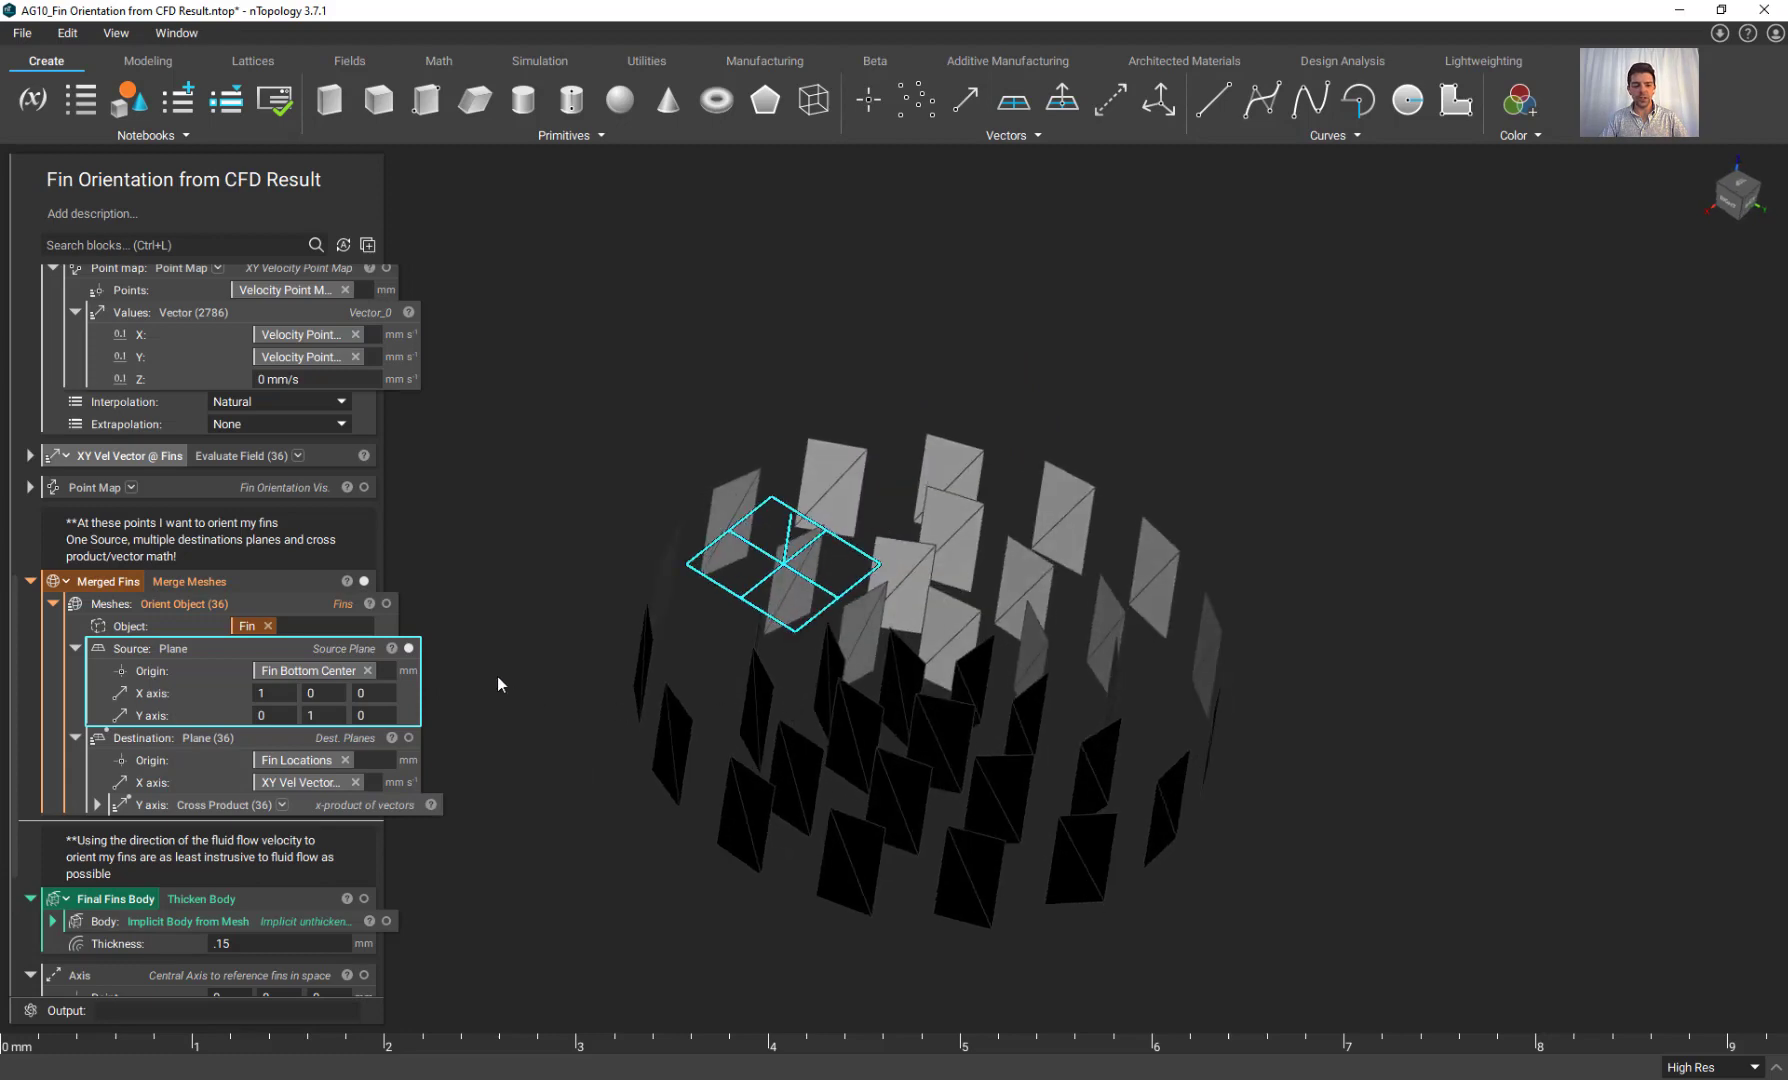
Hide the Source Plane and show the 36 Destination Plane wireframes around the fins.
{"action": "left_click", "coordinate": [408, 648]}
{"action": "left_click", "coordinate": [408, 738]}
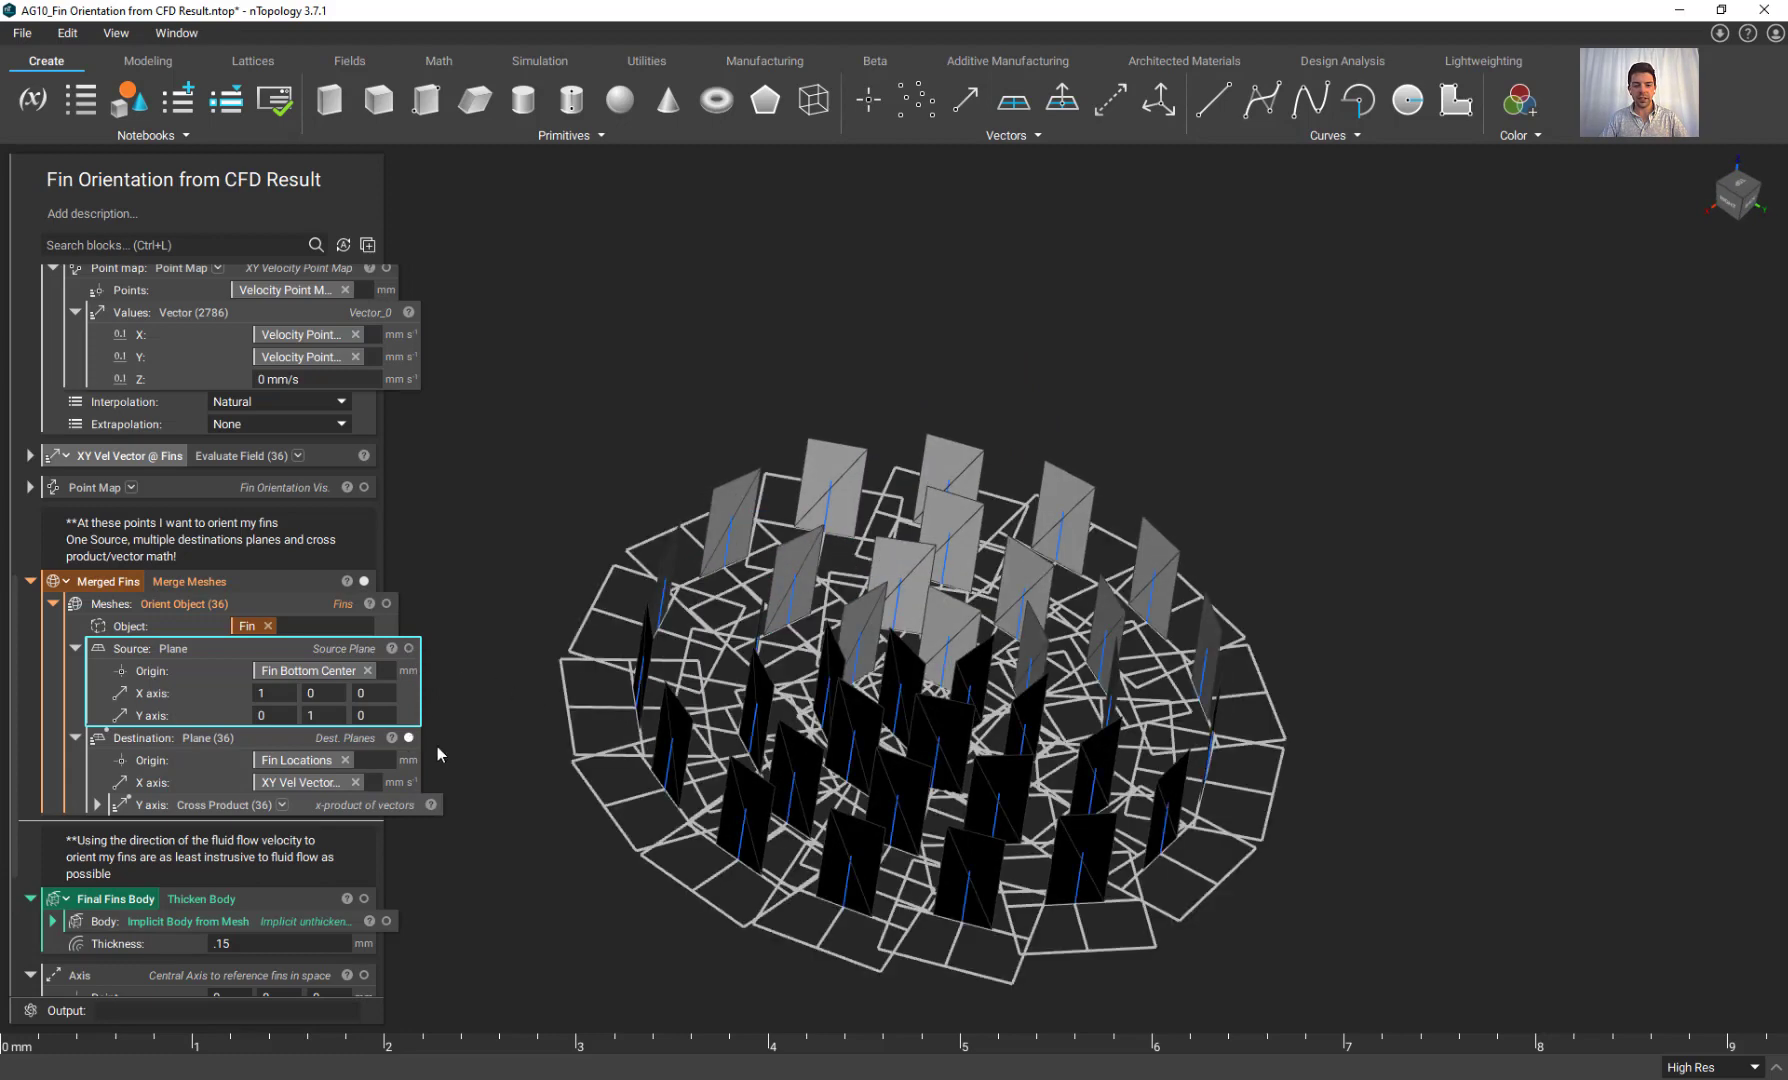
{"action": "right_click_drag", "start_coordinate": [437, 746], "coordinate": [497, 735]}
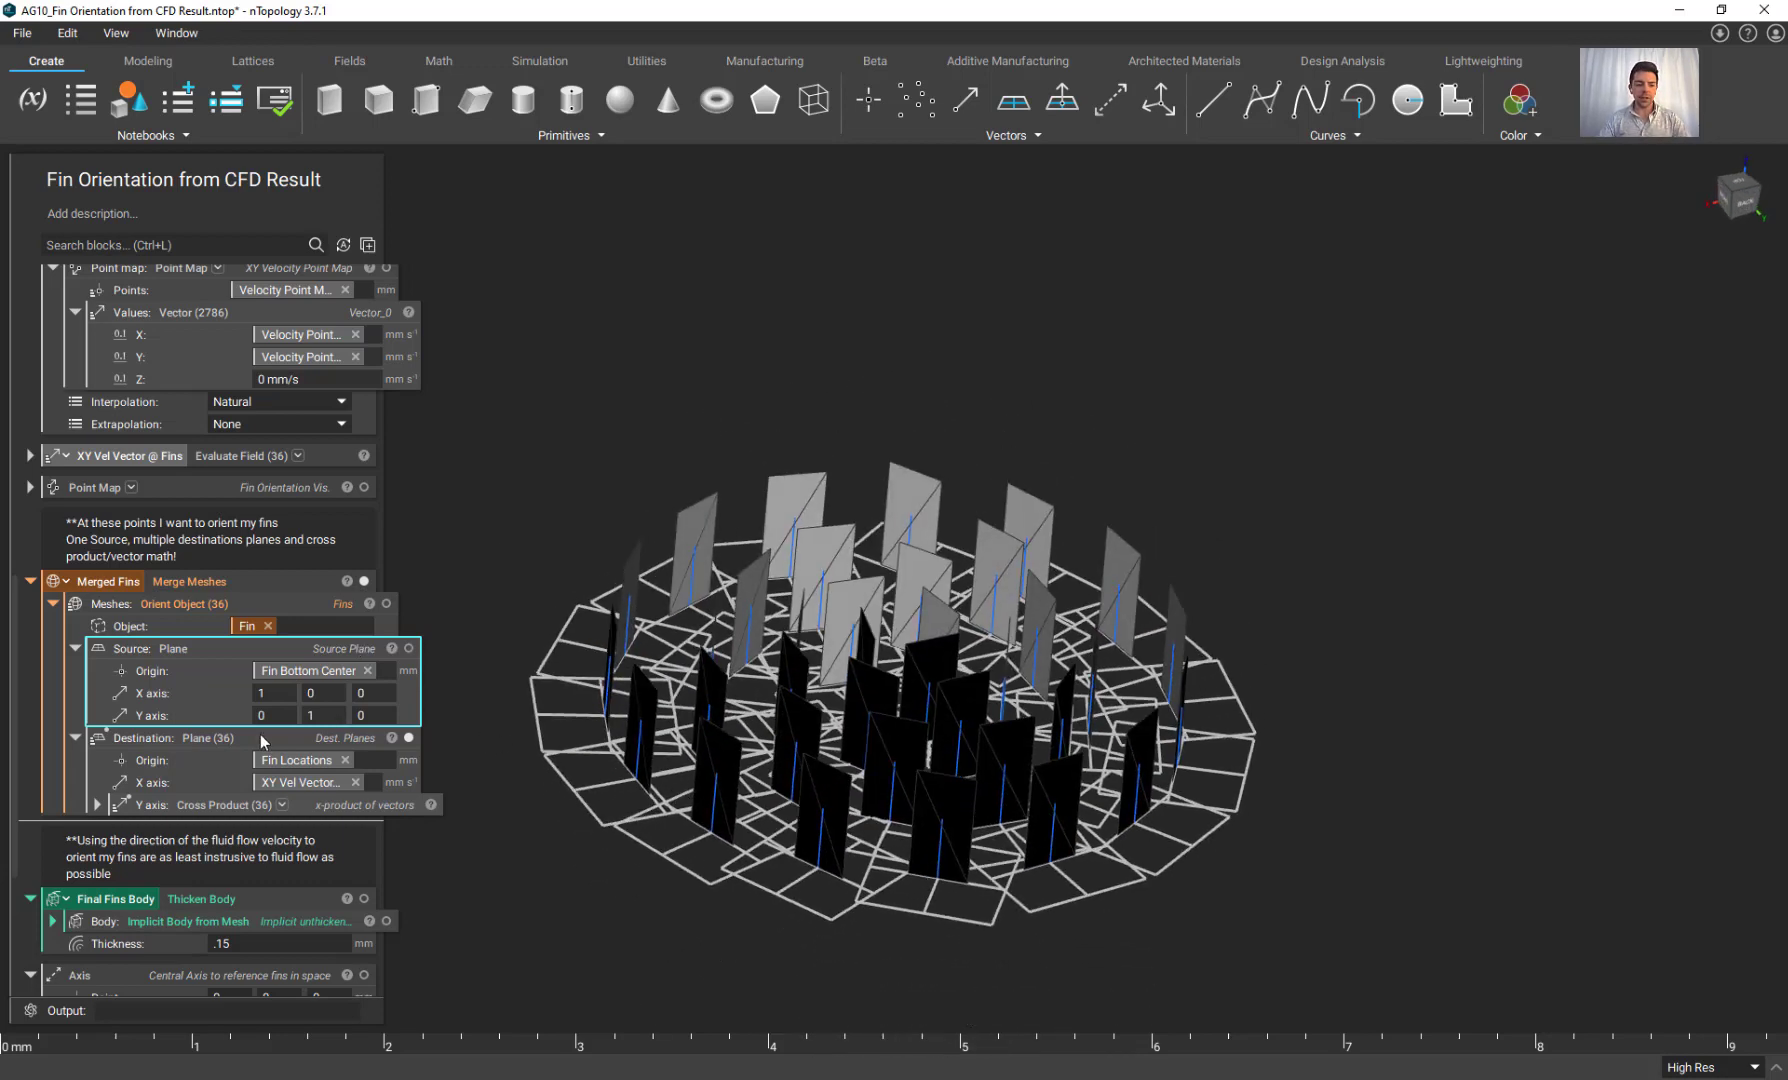
{"action": "right_click_drag", "start_coordinate": [673, 770], "coordinate": [640, 800]}
Scroll to the Axis and Ramp blocks, then preview Final Fins Body's 36 thickened solid fins.
{"action": "scroll", "coordinate": [298, 755], "scroll_direction": "down", "scroll_amount": 2}
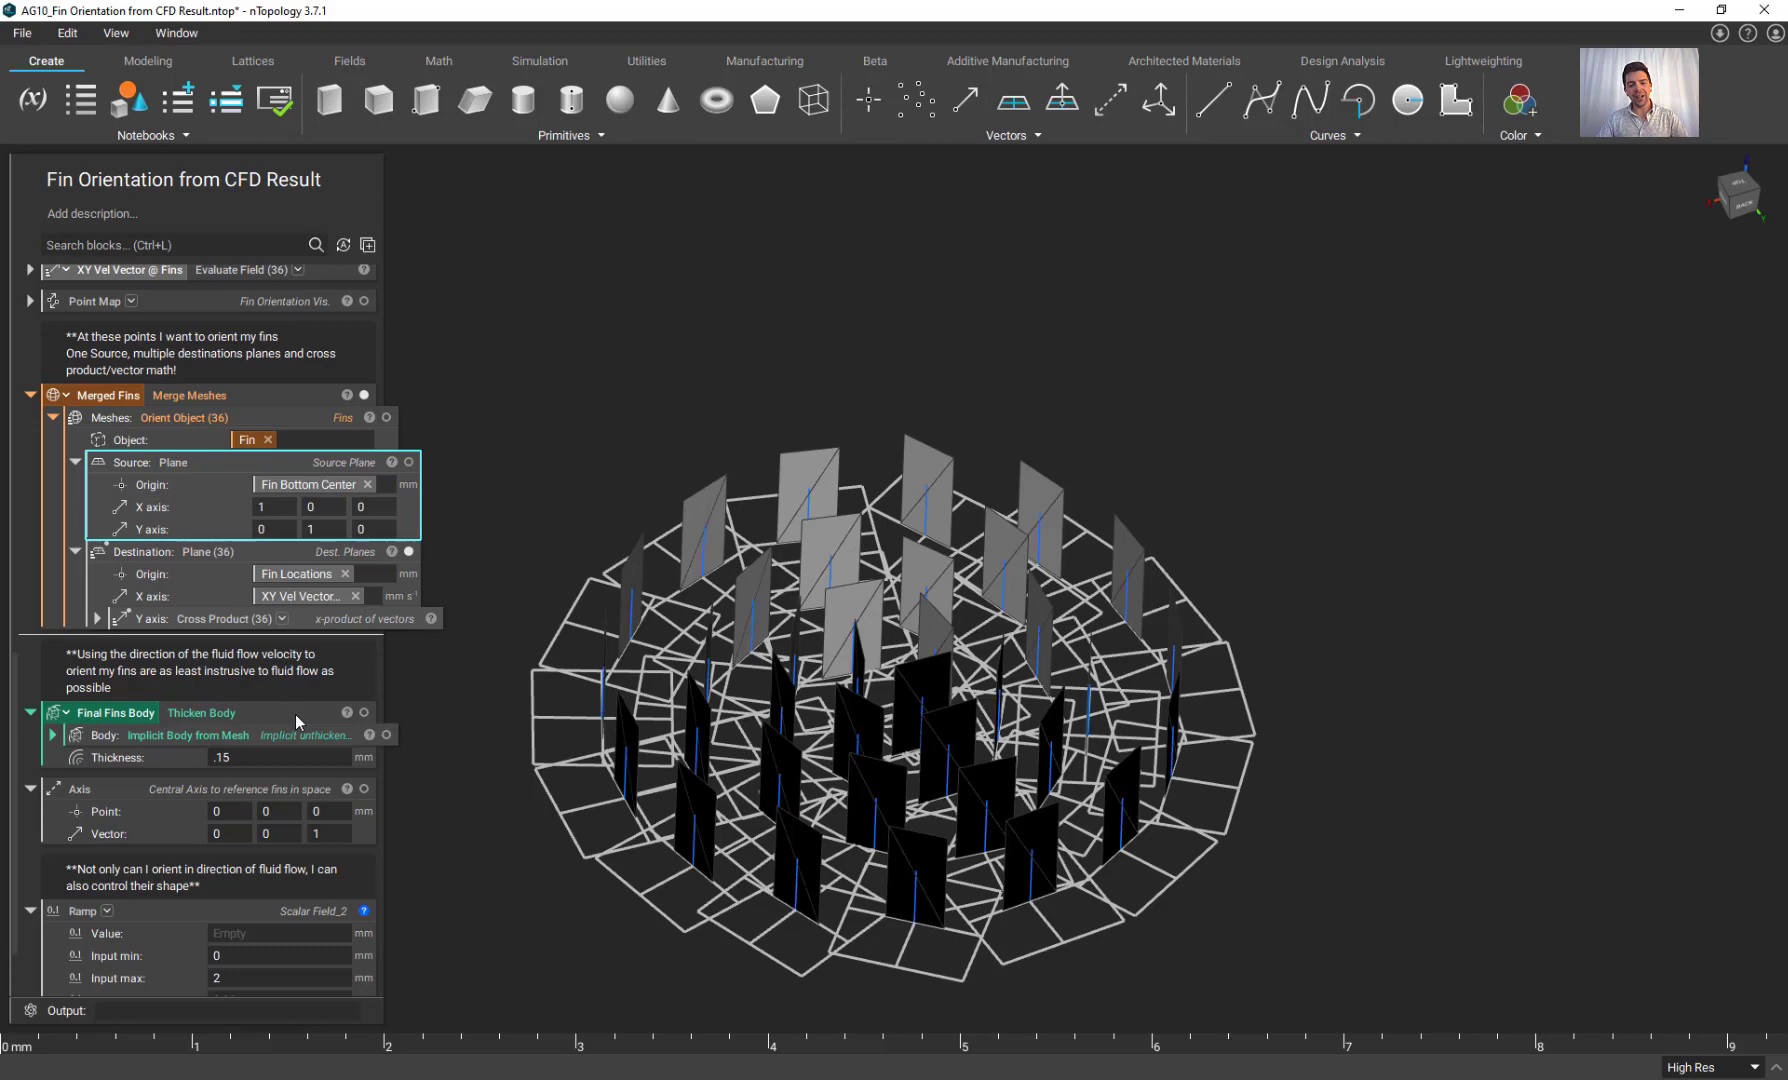
{"action": "middle_click_drag", "start_coordinate": [592, 867], "coordinate": [677, 752]}
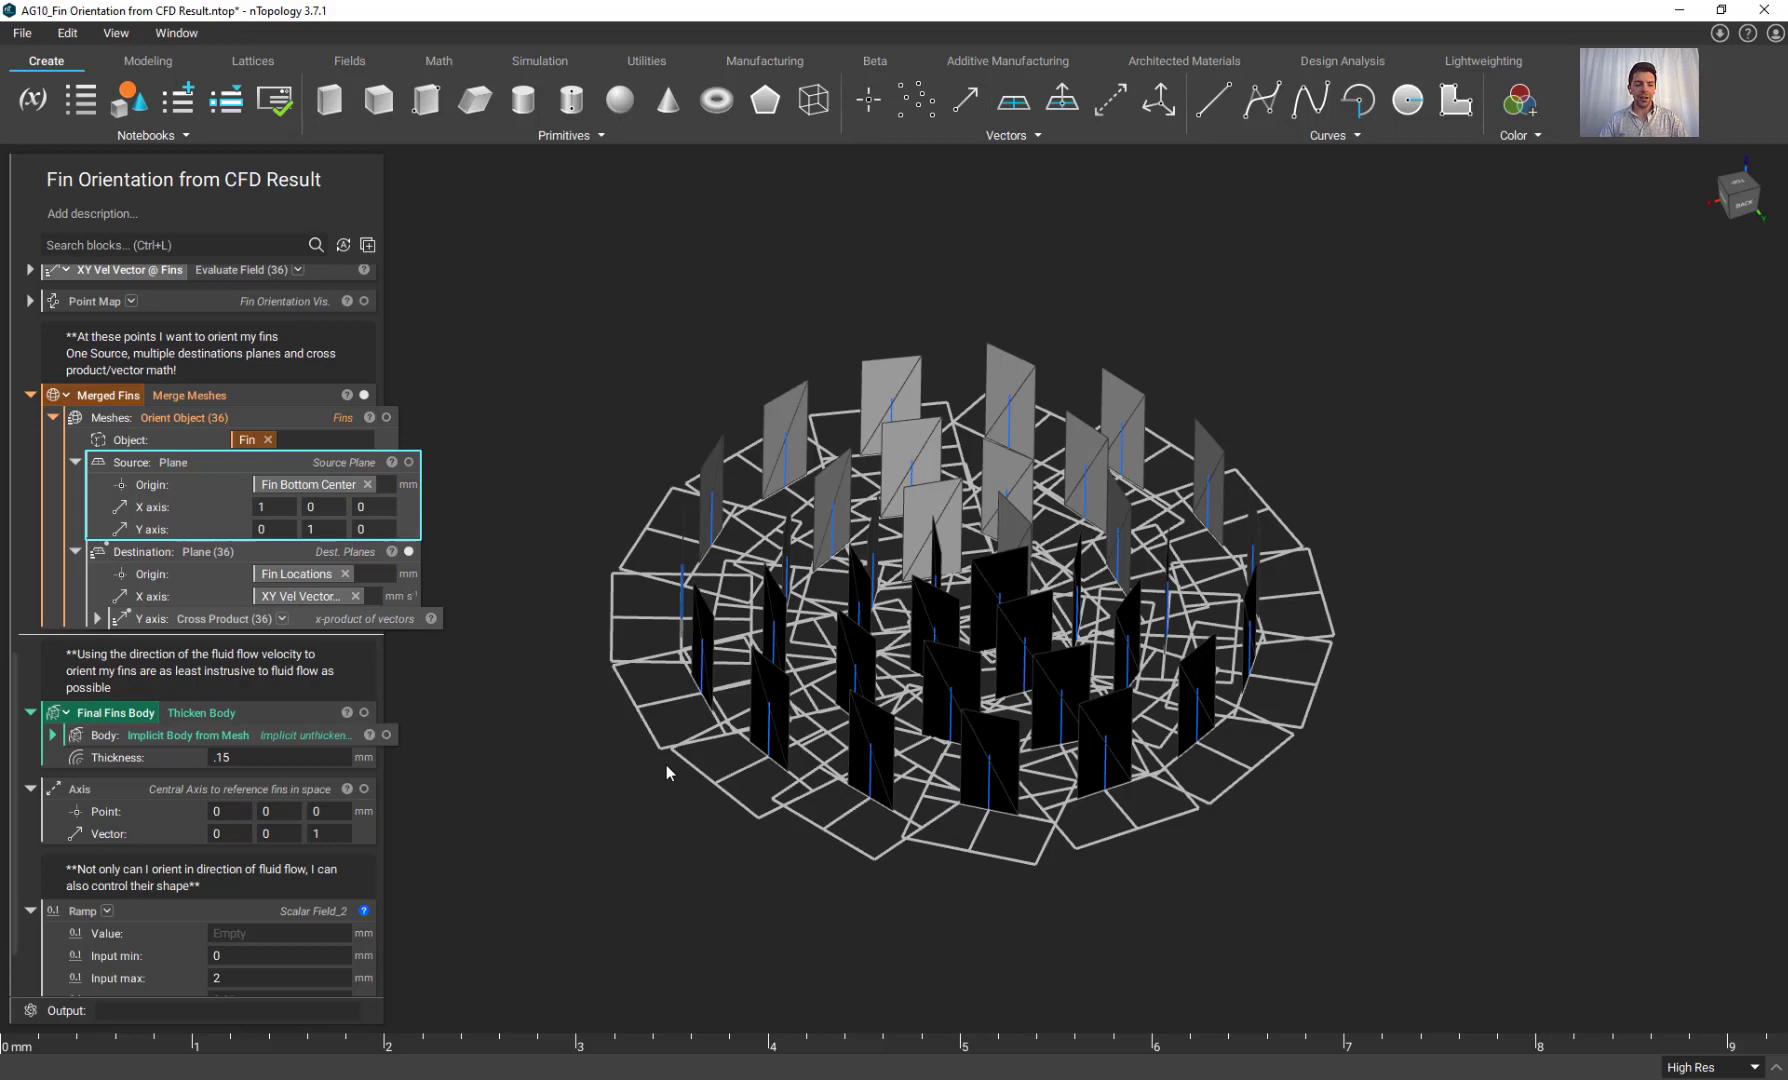
{"action": "right_click_drag", "start_coordinate": [644, 759], "coordinate": [655, 670]}
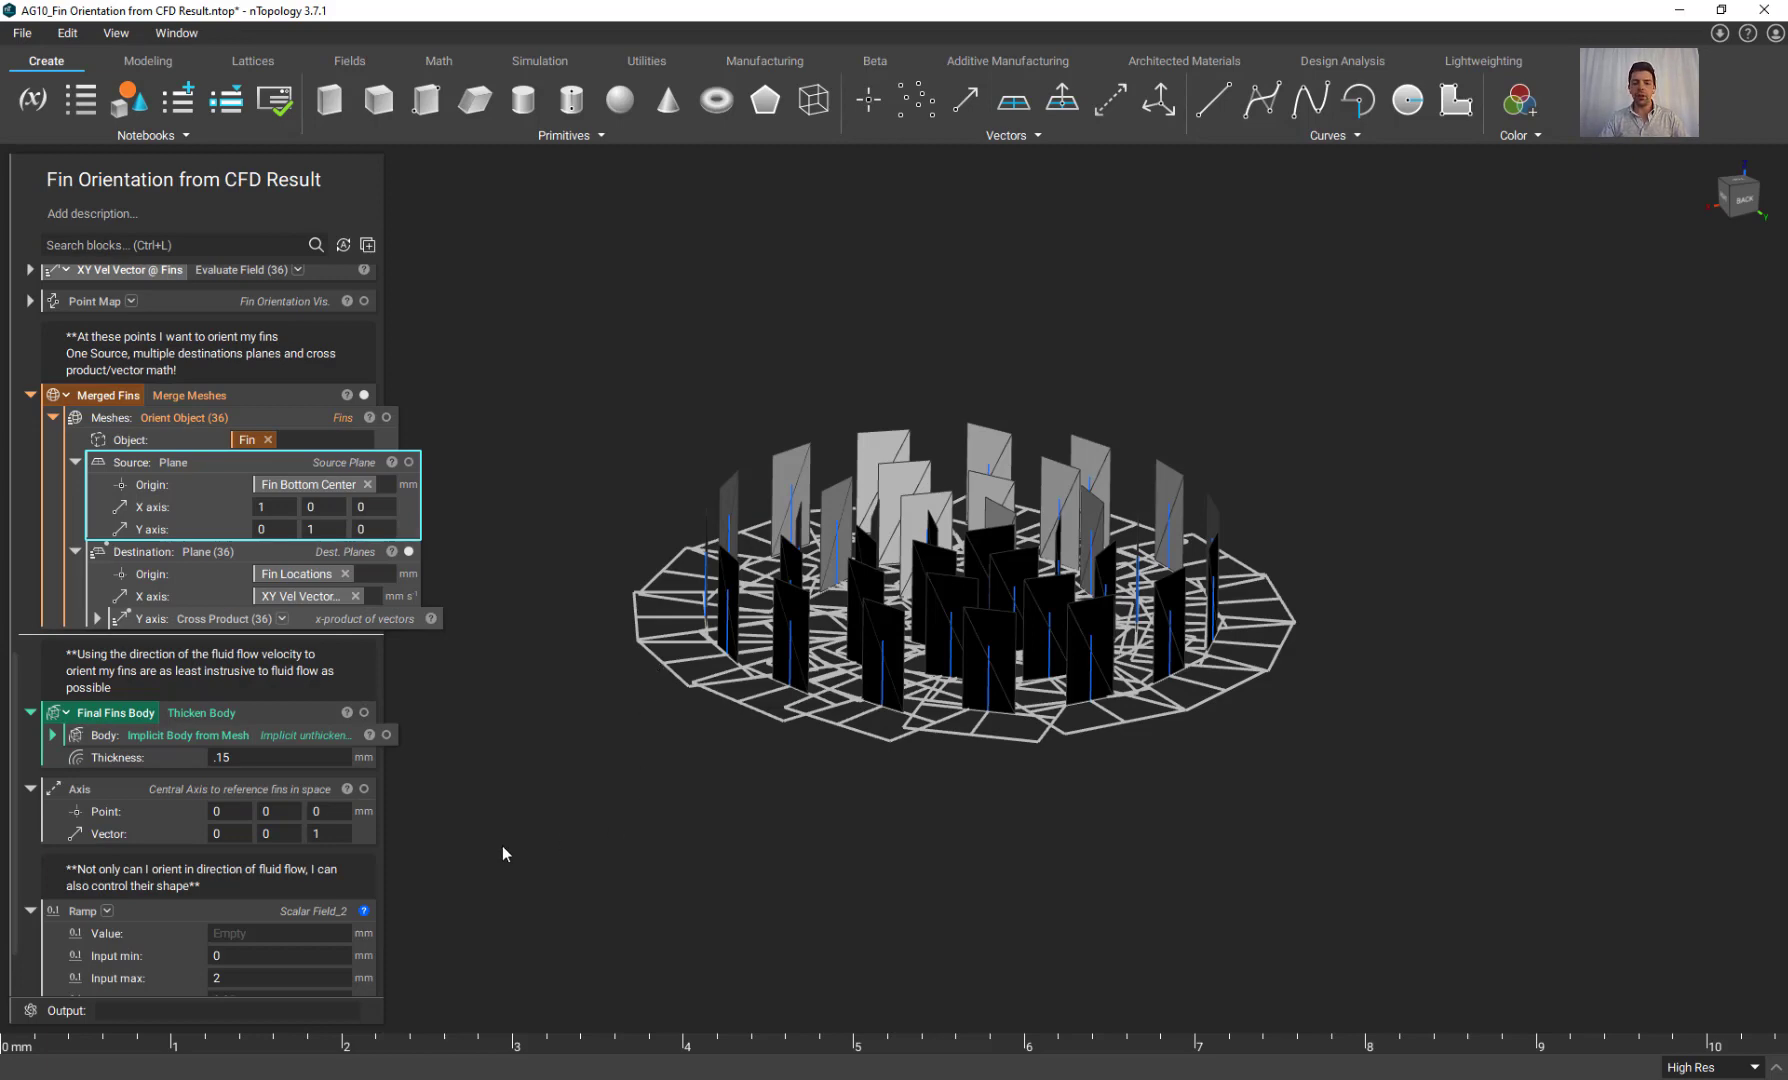
{"action": "scroll", "coordinate": [161, 929], "scroll_direction": "down", "scroll_amount": 3}
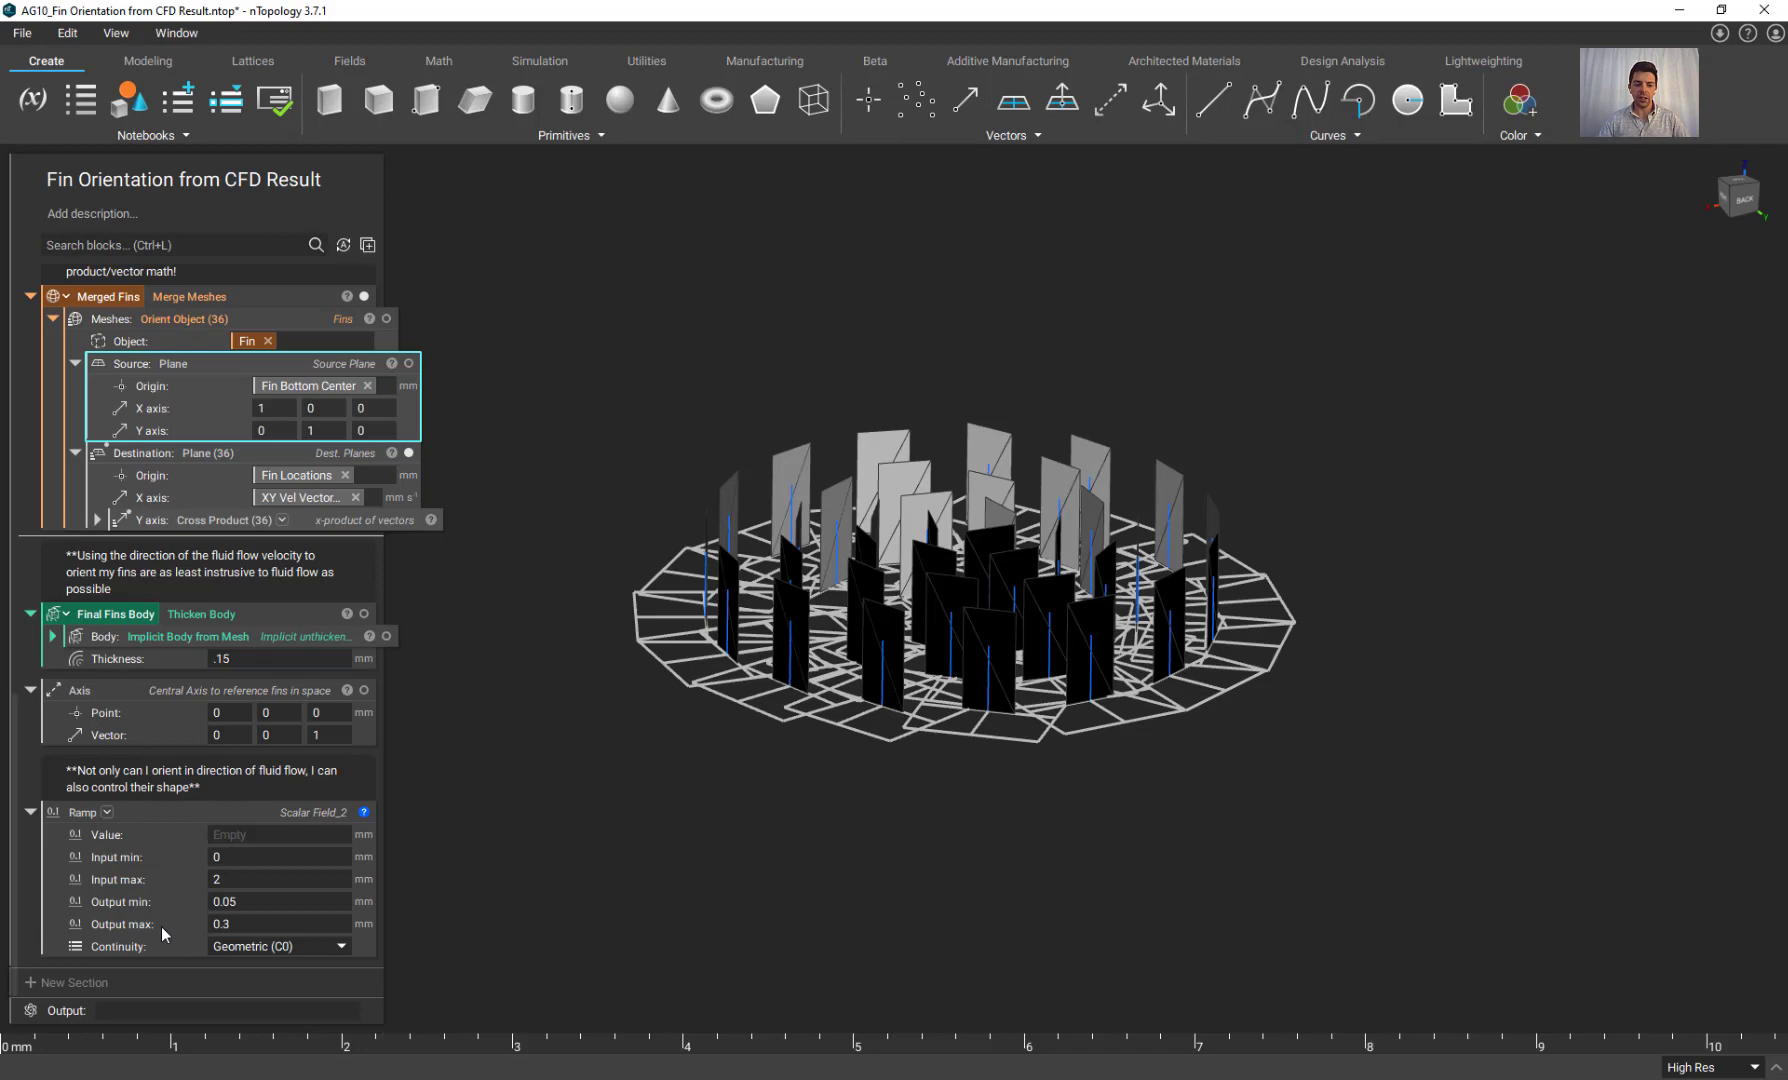
{"action": "left_click", "coordinate": [488, 874]}
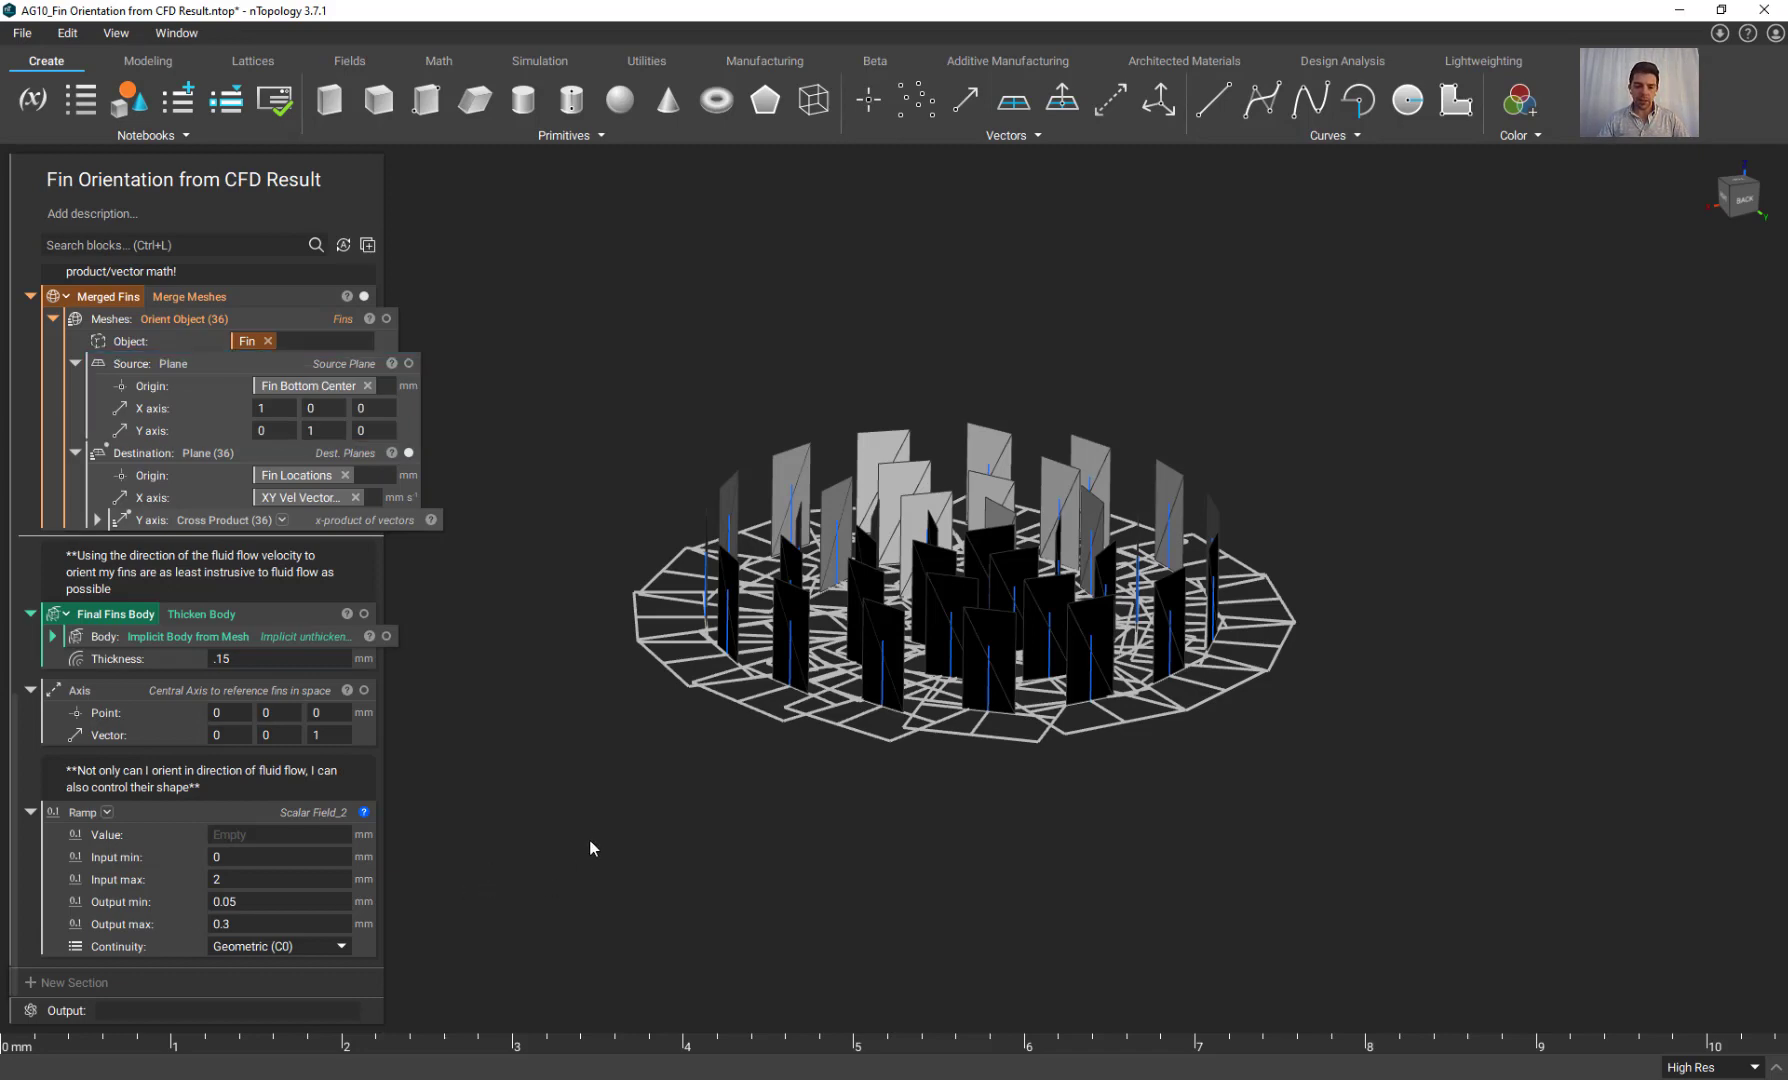
{"action": "right_click_drag", "start_coordinate": [591, 846], "coordinate": [661, 801]}
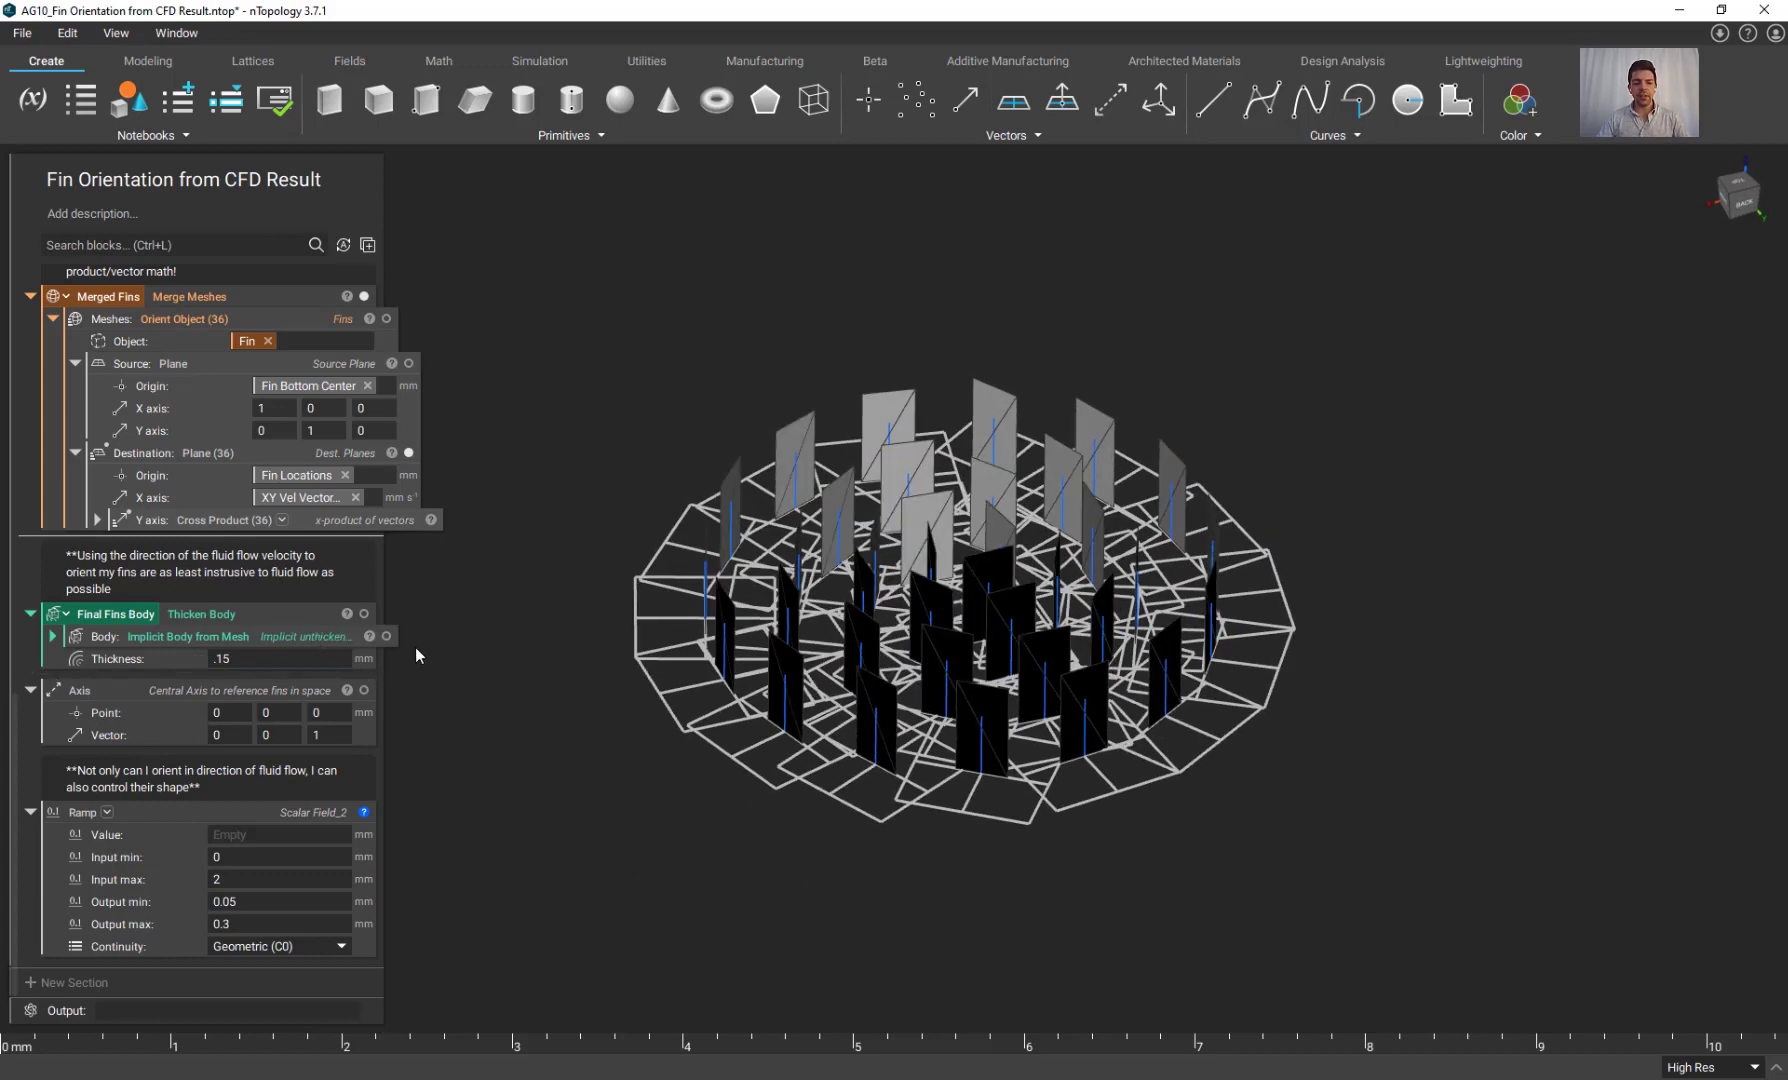
{"action": "right_click_drag", "start_coordinate": [415, 647], "coordinate": [479, 687]}
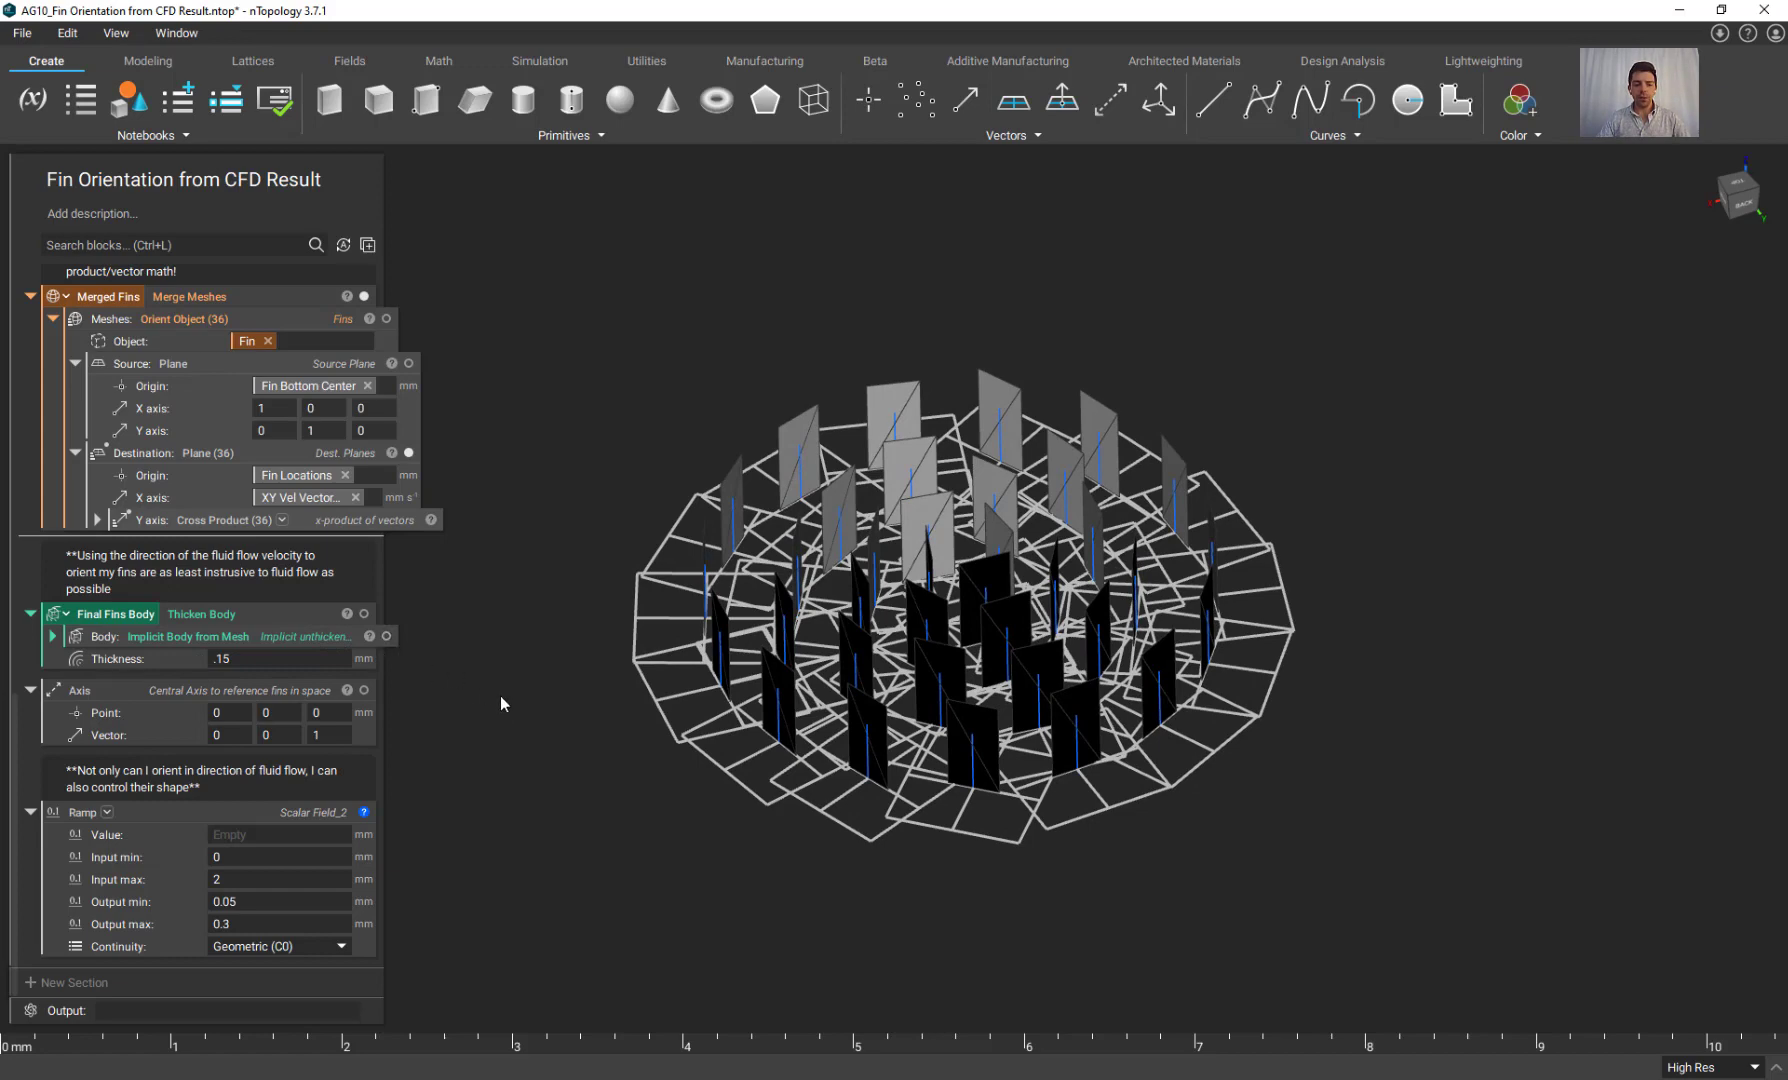
{"action": "left_click", "coordinate": [306, 615]}
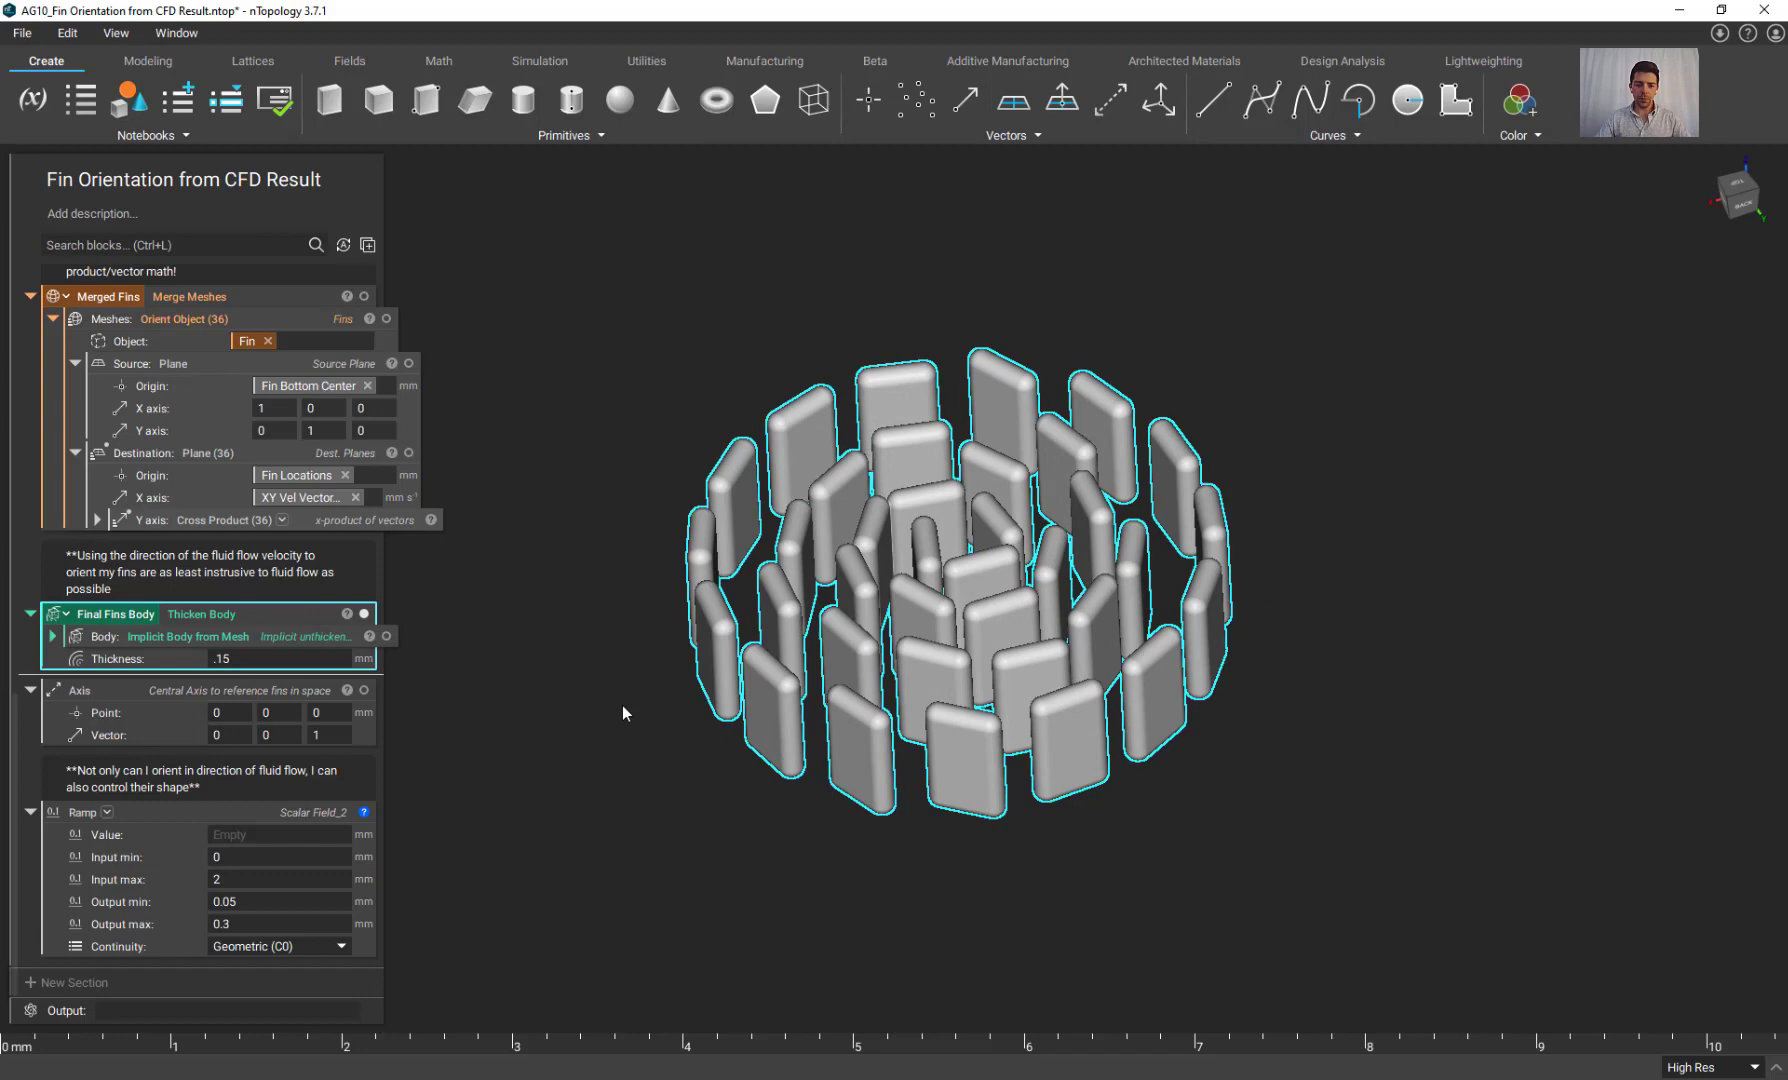
Change the Final Fins Body thickness from 0.15 to 0.1 mm and inspect the thinner fins.
{"action": "mouse_move", "coordinate": [575, 678]}
{"action": "right_mouse_down"}
{"action": "mouse_move", "coordinate": [591, 753]}
{"action": "mouse_move", "coordinate": [577, 743]}
{"action": "mouse_move", "coordinate": [631, 845]}
{"action": "mouse_move", "coordinate": [678, 841]}
{"action": "mouse_move", "coordinate": [770, 738]}
{"action": "mouse_move", "coordinate": [622, 720]}
{"action": "mouse_move", "coordinate": [550, 666]}
{"action": "mouse_move", "coordinate": [559, 710]}
{"action": "right_mouse_up"}
{"action": "left_click", "coordinate": [286, 655]}
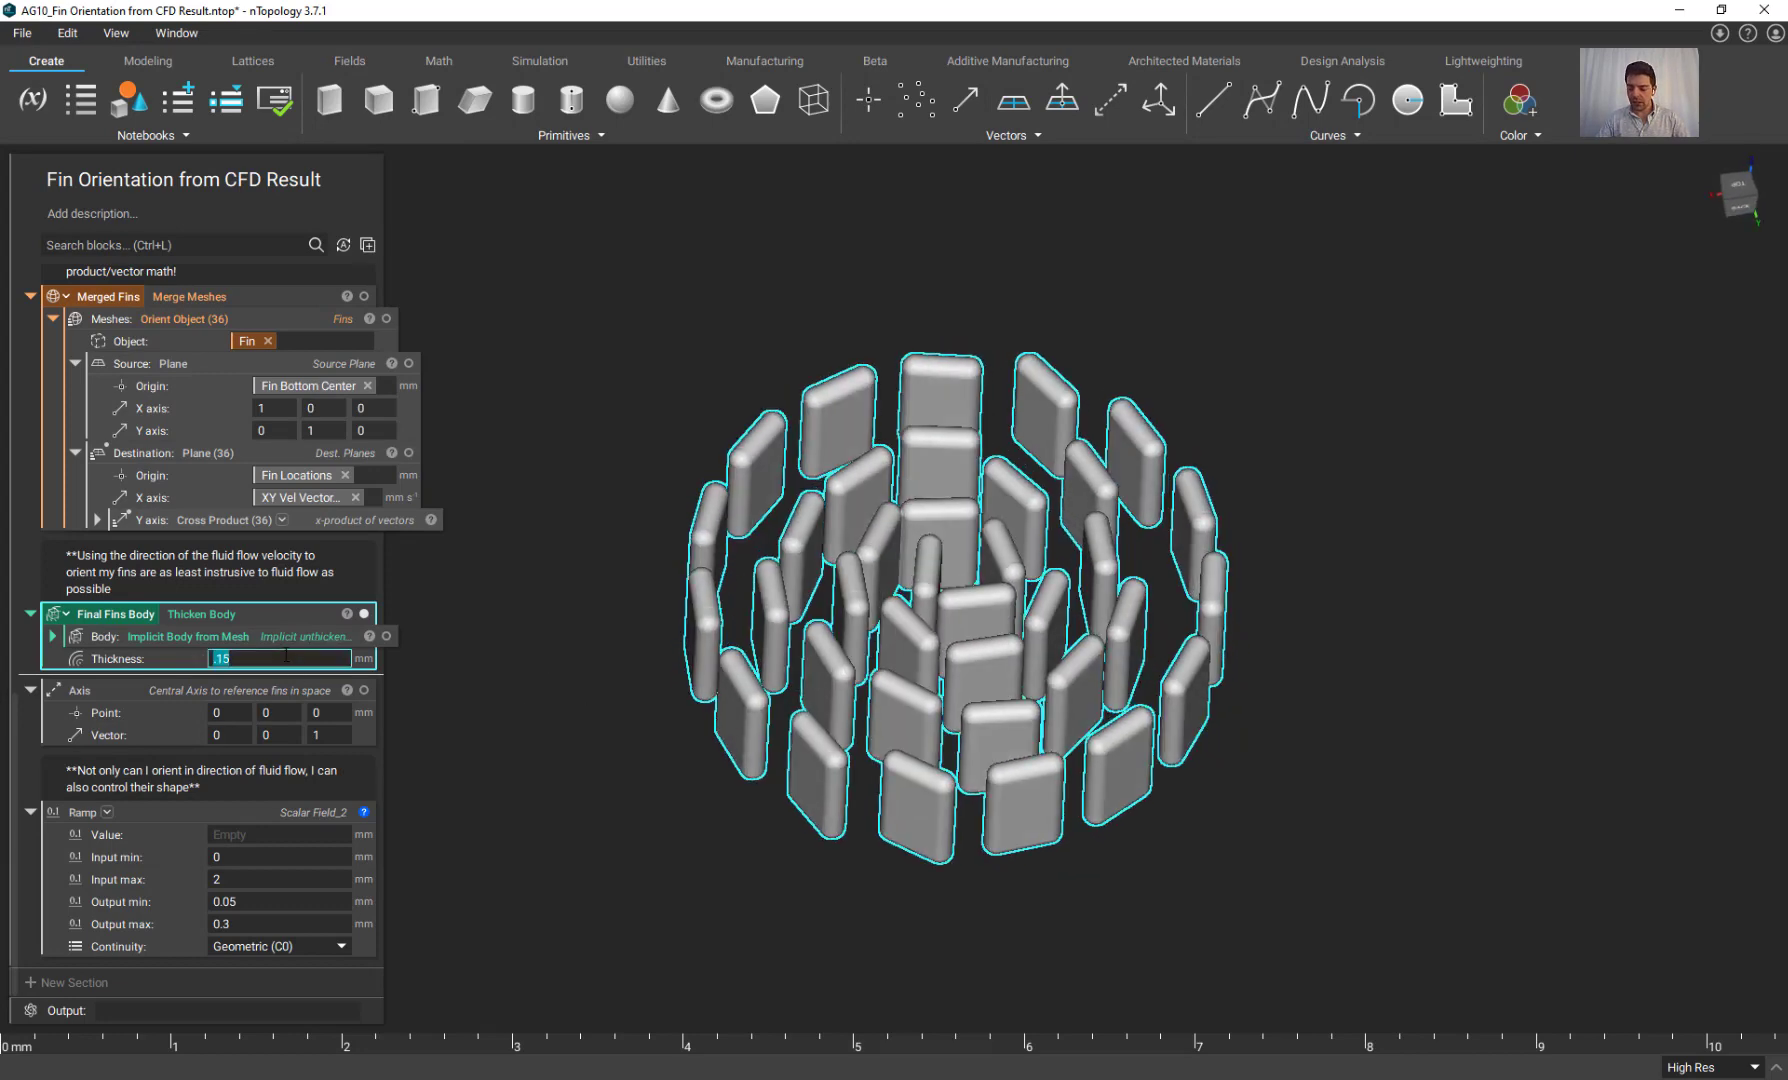
{"action": "type", "text": ".1"}
{"action": "key", "text": "Return"}
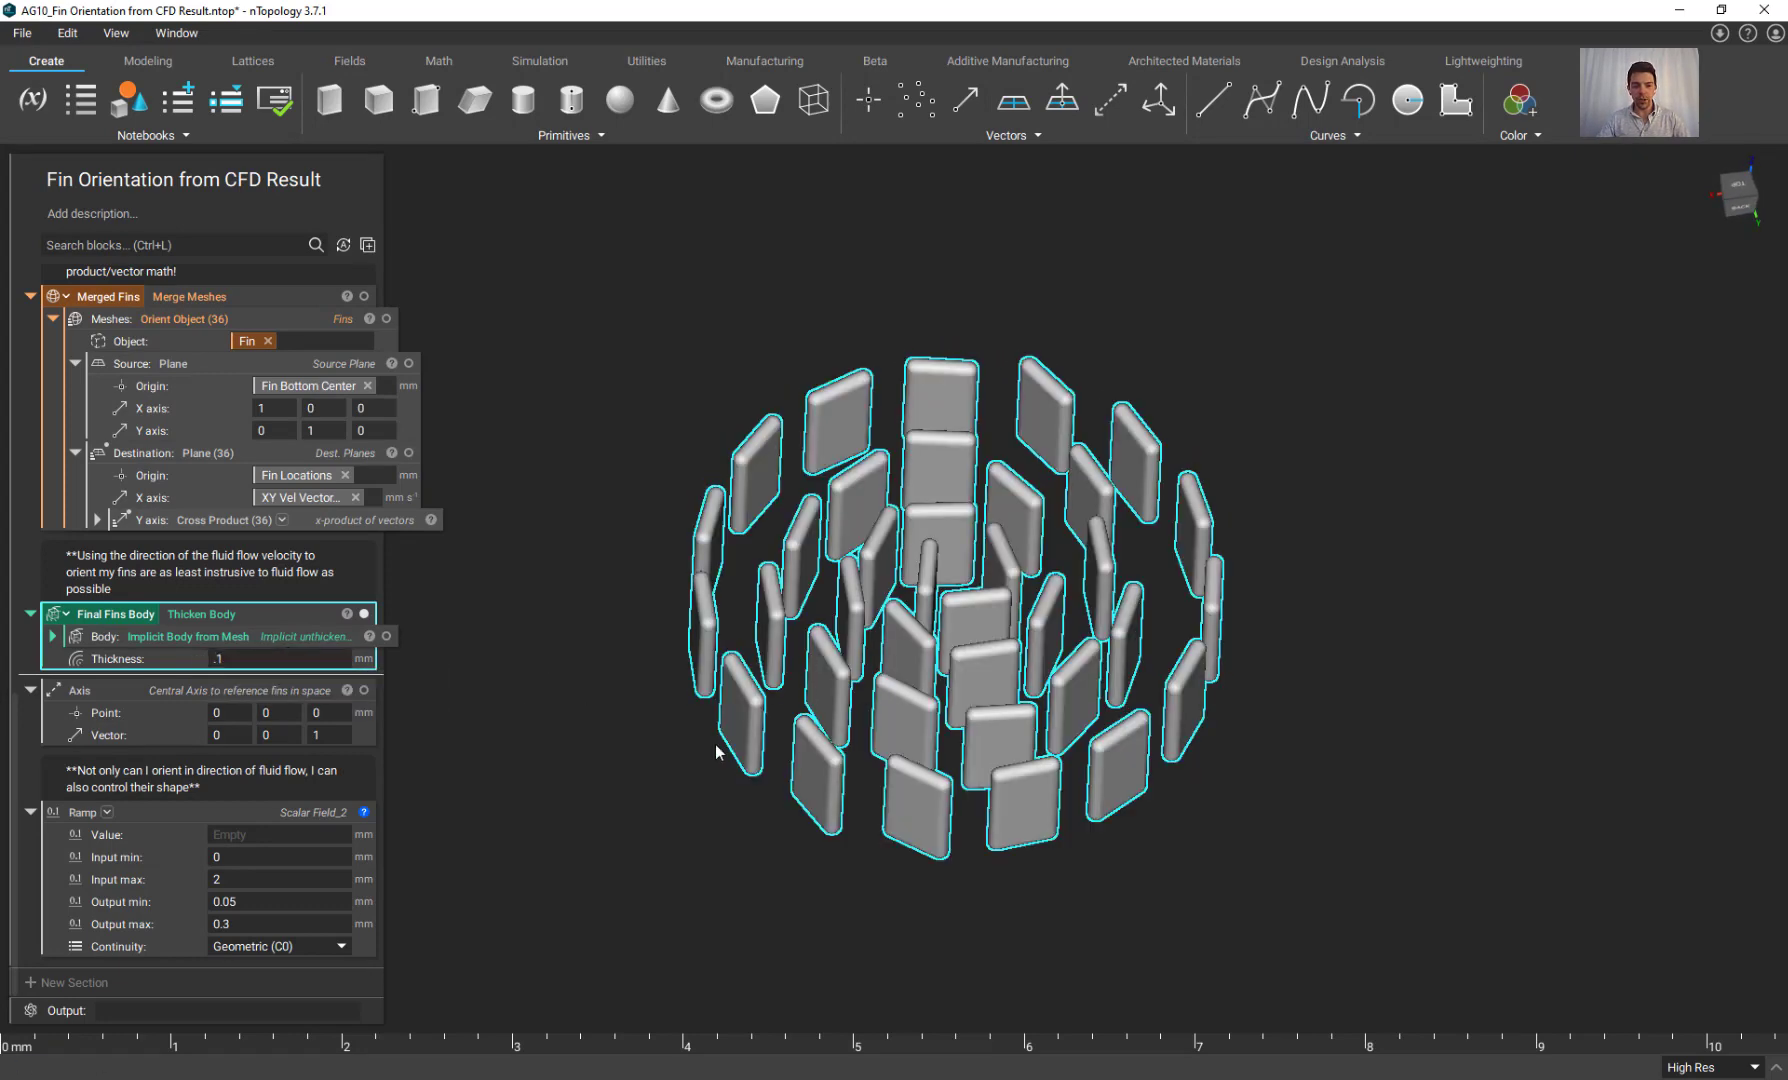
{"action": "right_click_drag", "start_coordinate": [720, 755], "coordinate": [691, 710]}
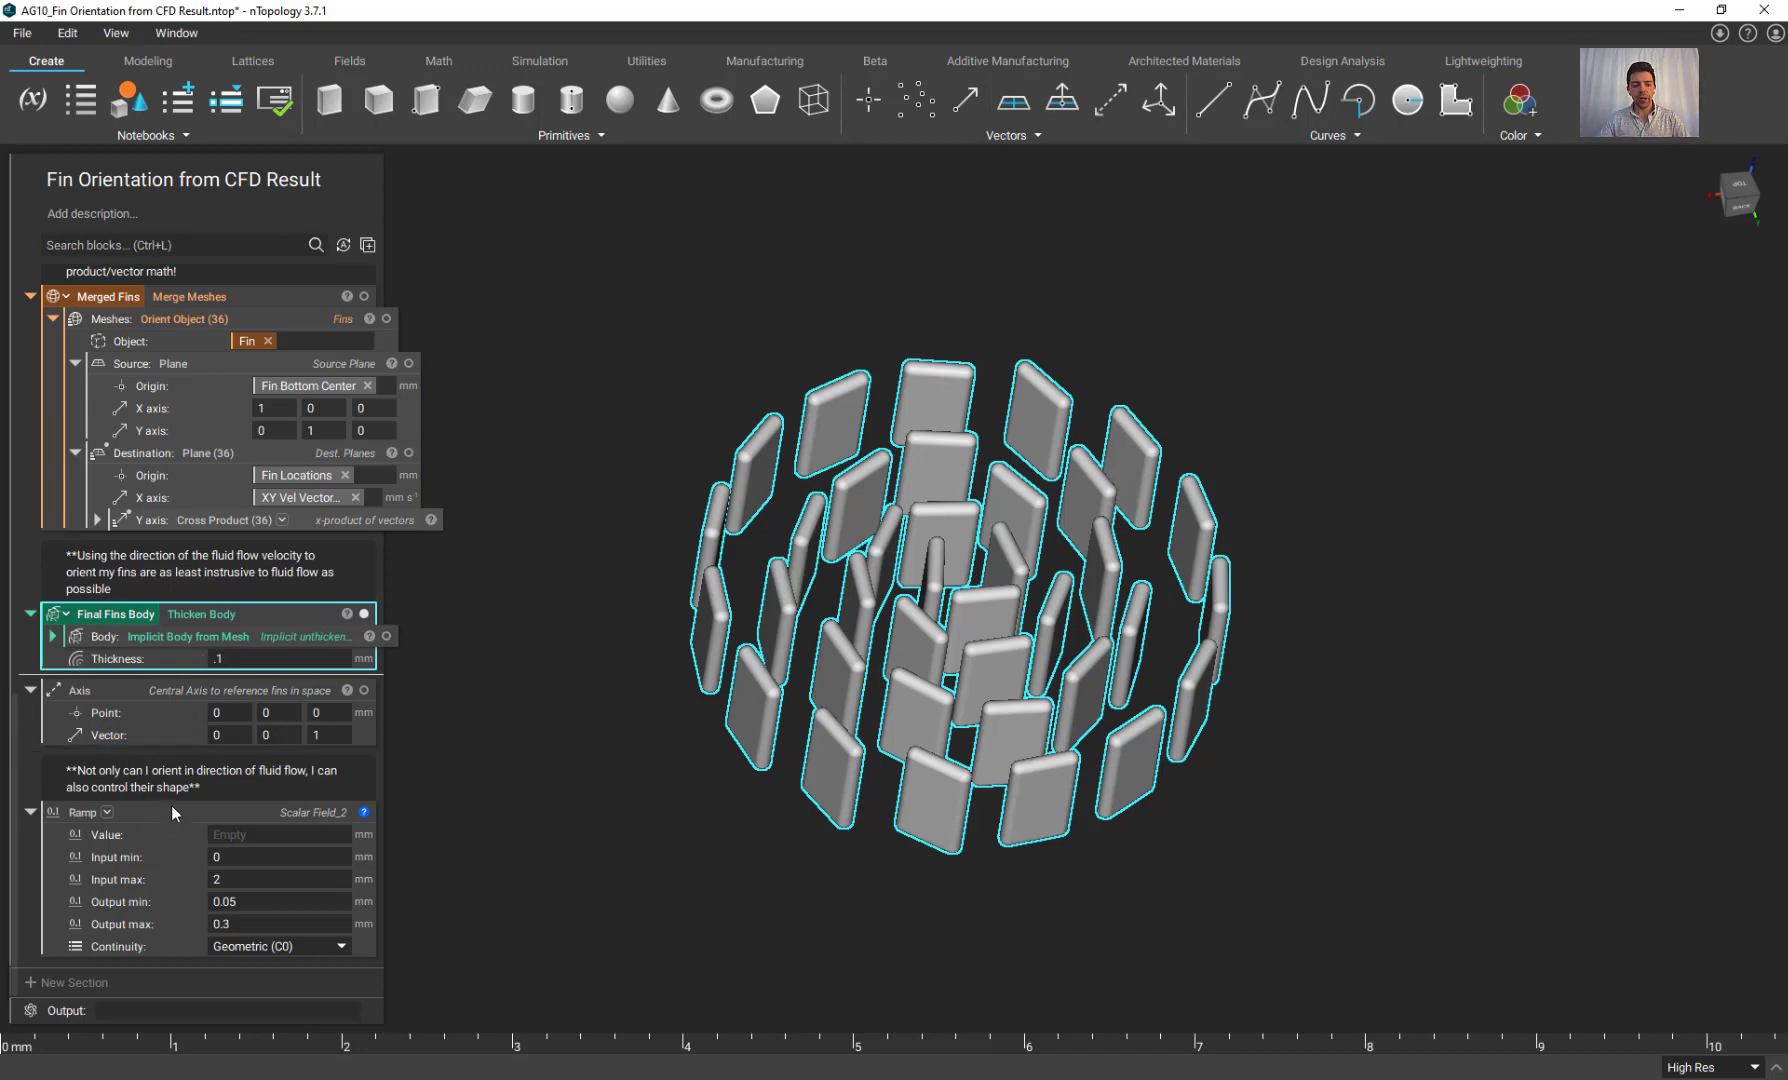
{"action": "right_click_drag", "start_coordinate": [596, 824], "coordinate": [601, 782]}
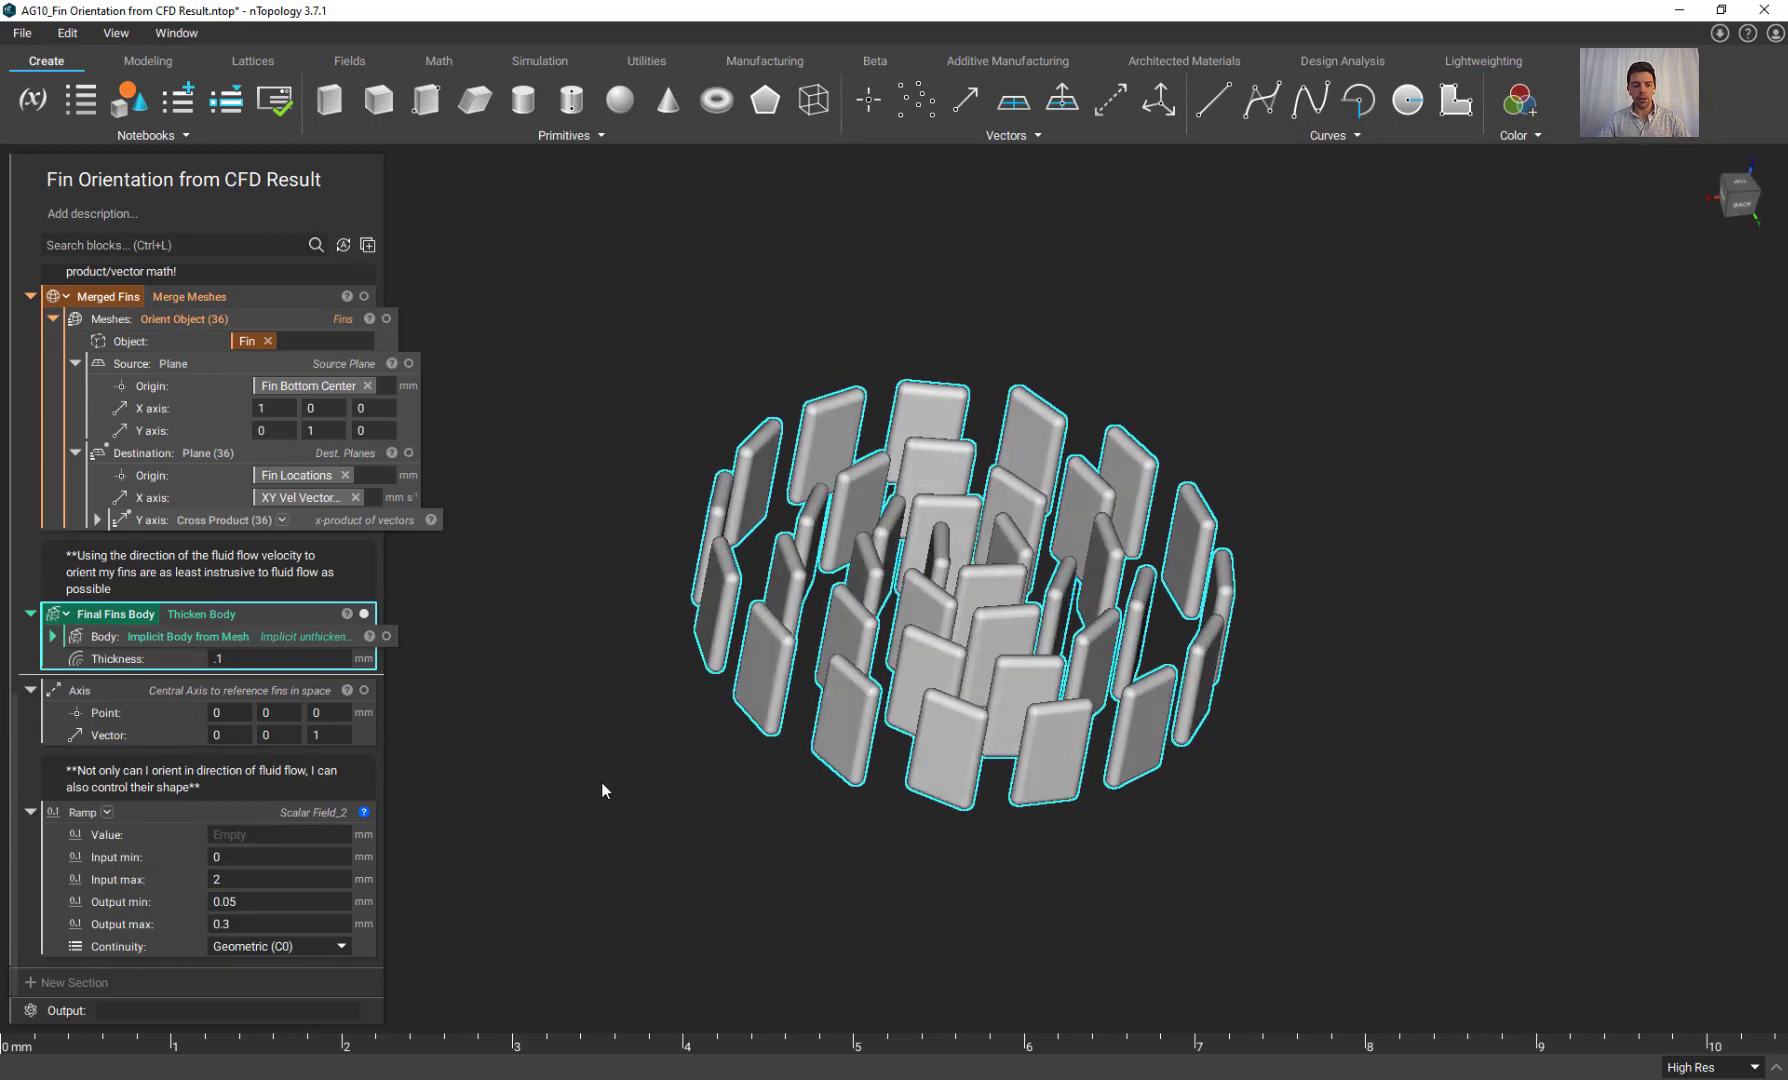
Feed the central Z Axis into the Ramp's Value input, mapping 0–2 mm to 0.05–0.3 mm.
{"action": "left_click", "coordinate": [364, 690]}
{"action": "right_click_drag", "start_coordinate": [542, 694], "coordinate": [546, 654]}
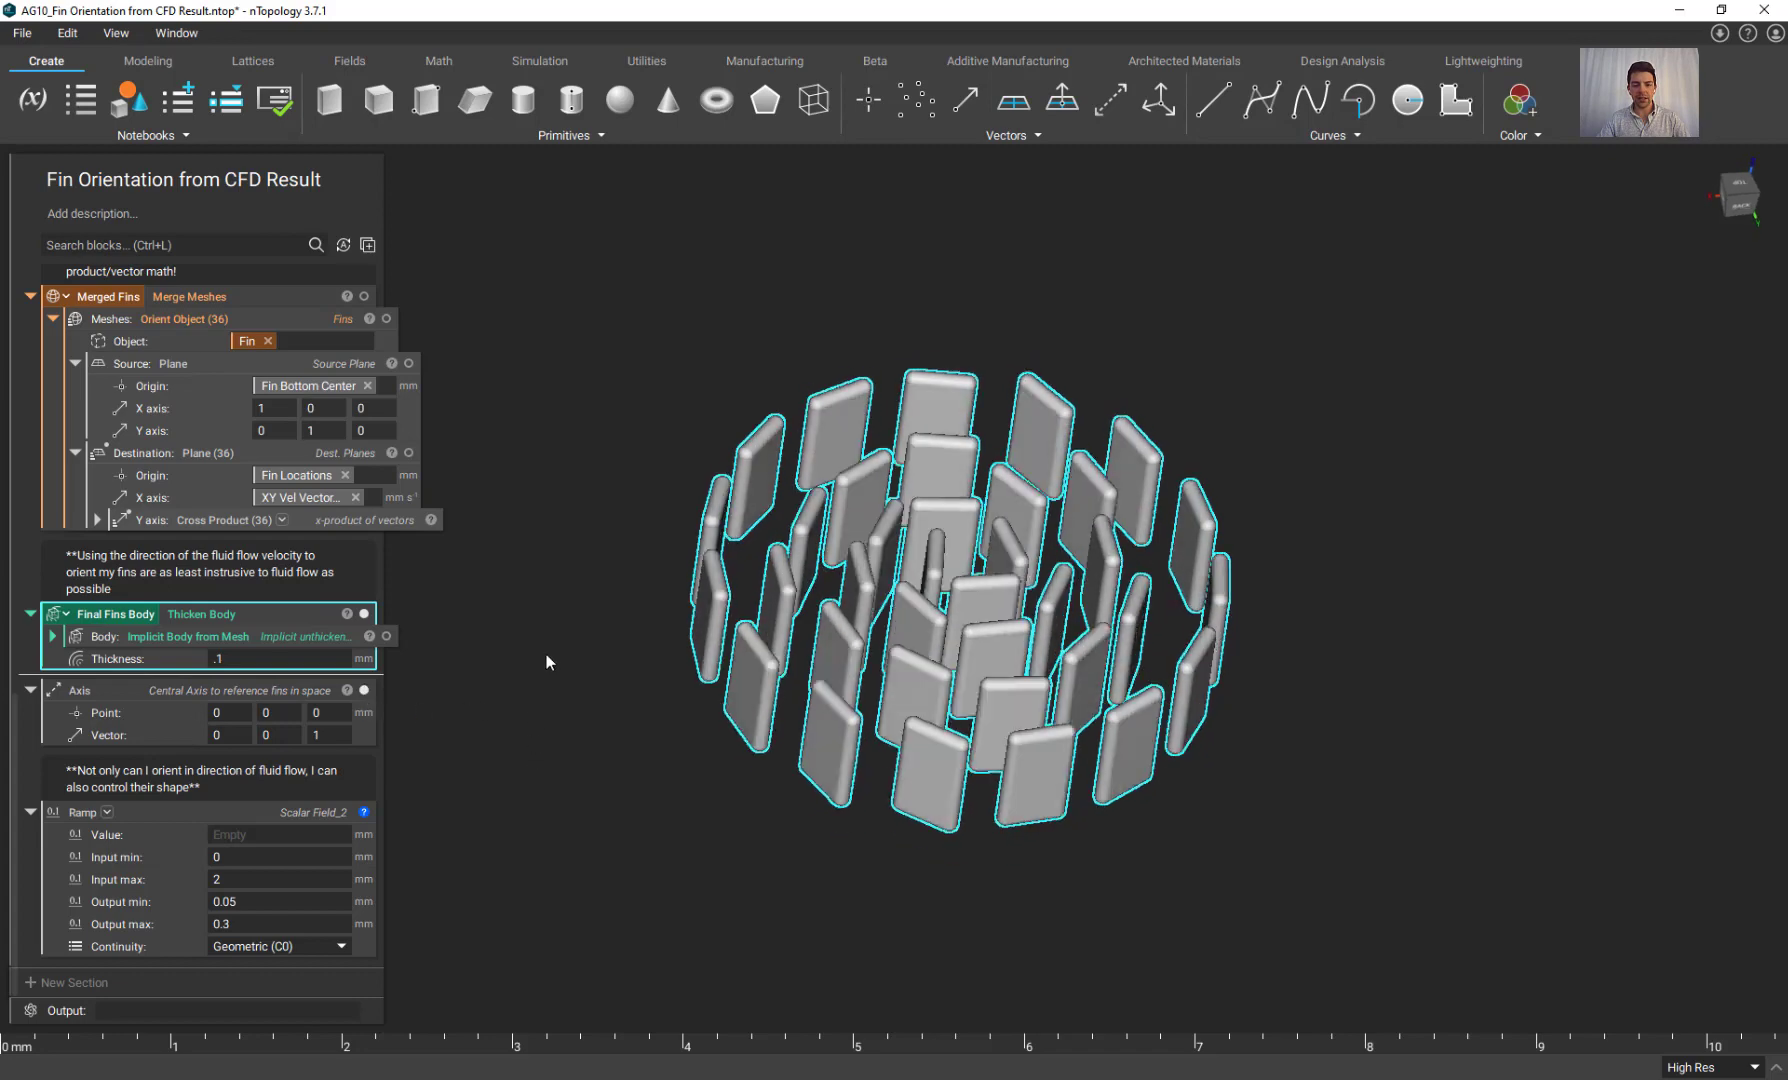
{"action": "left_click", "coordinate": [254, 693]}
{"action": "right_click_drag", "start_coordinate": [592, 803], "coordinate": [1024, 788]}
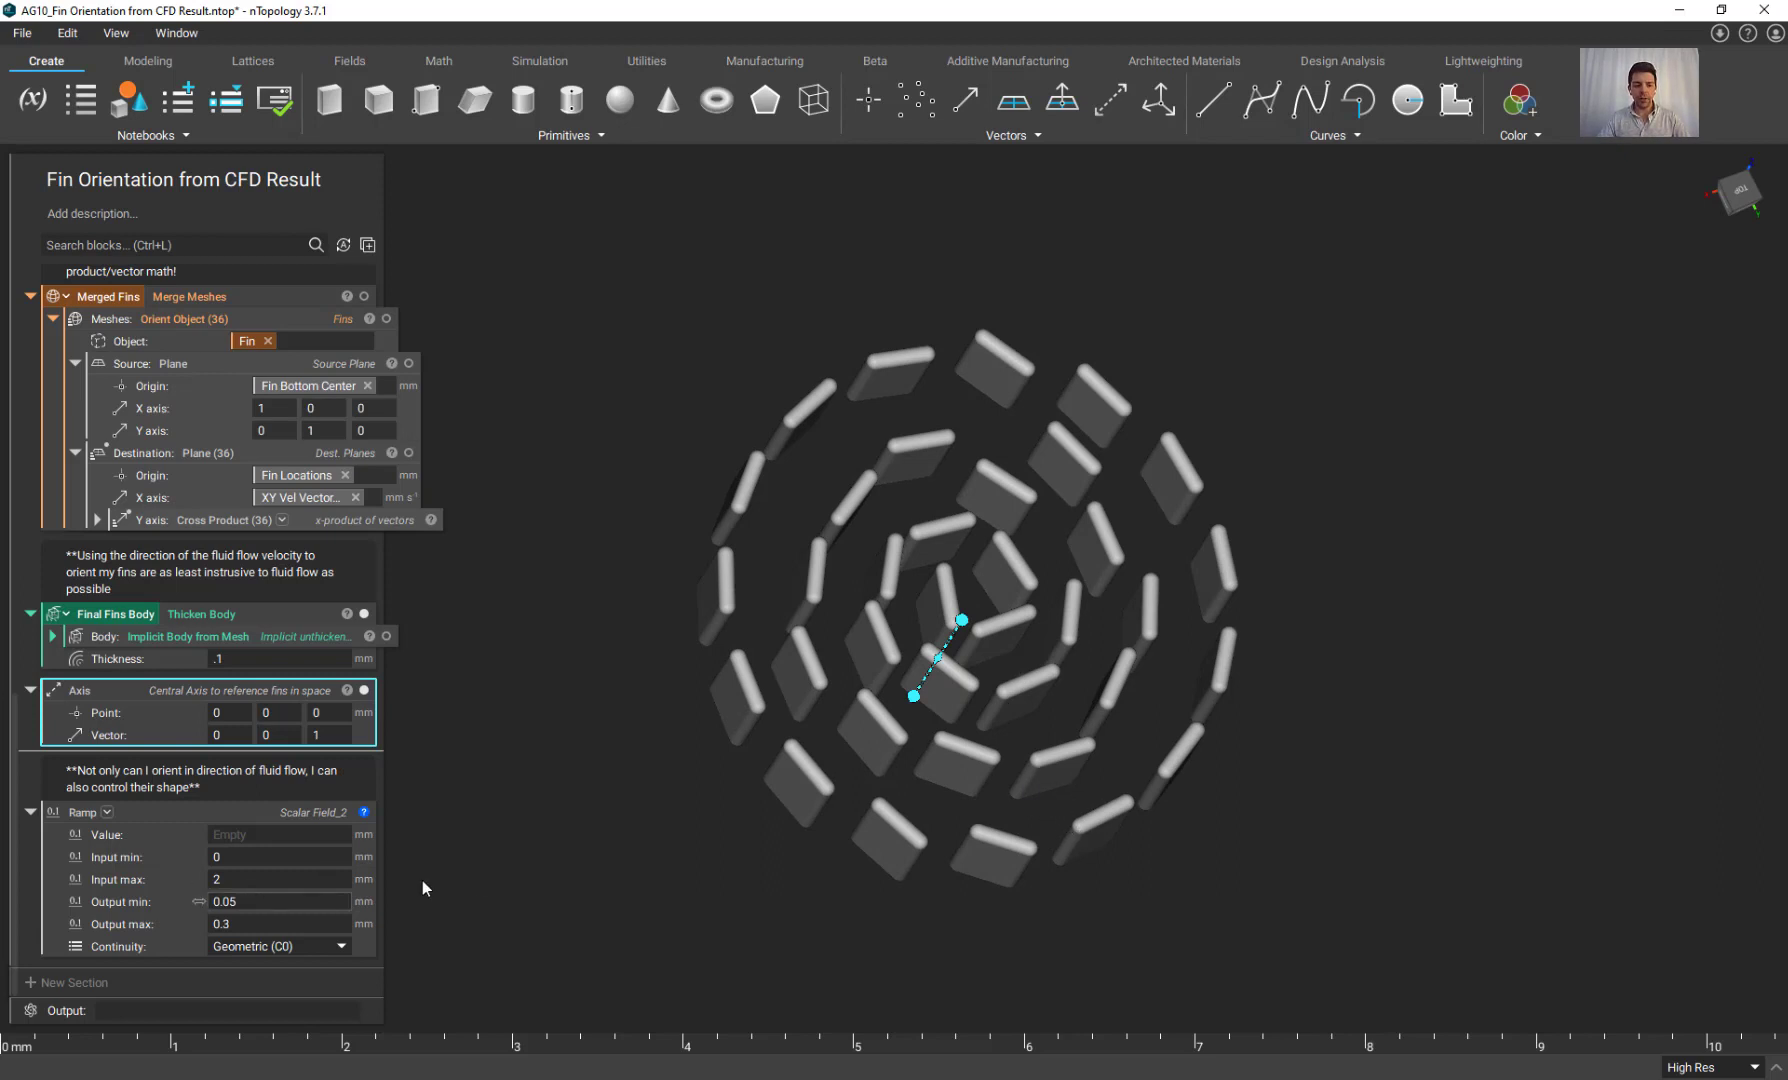
{"action": "left_click", "coordinate": [452, 881]}
{"action": "left_click", "coordinate": [155, 690]}
{"action": "right_click_drag", "start_coordinate": [501, 803], "coordinate": [658, 791]}
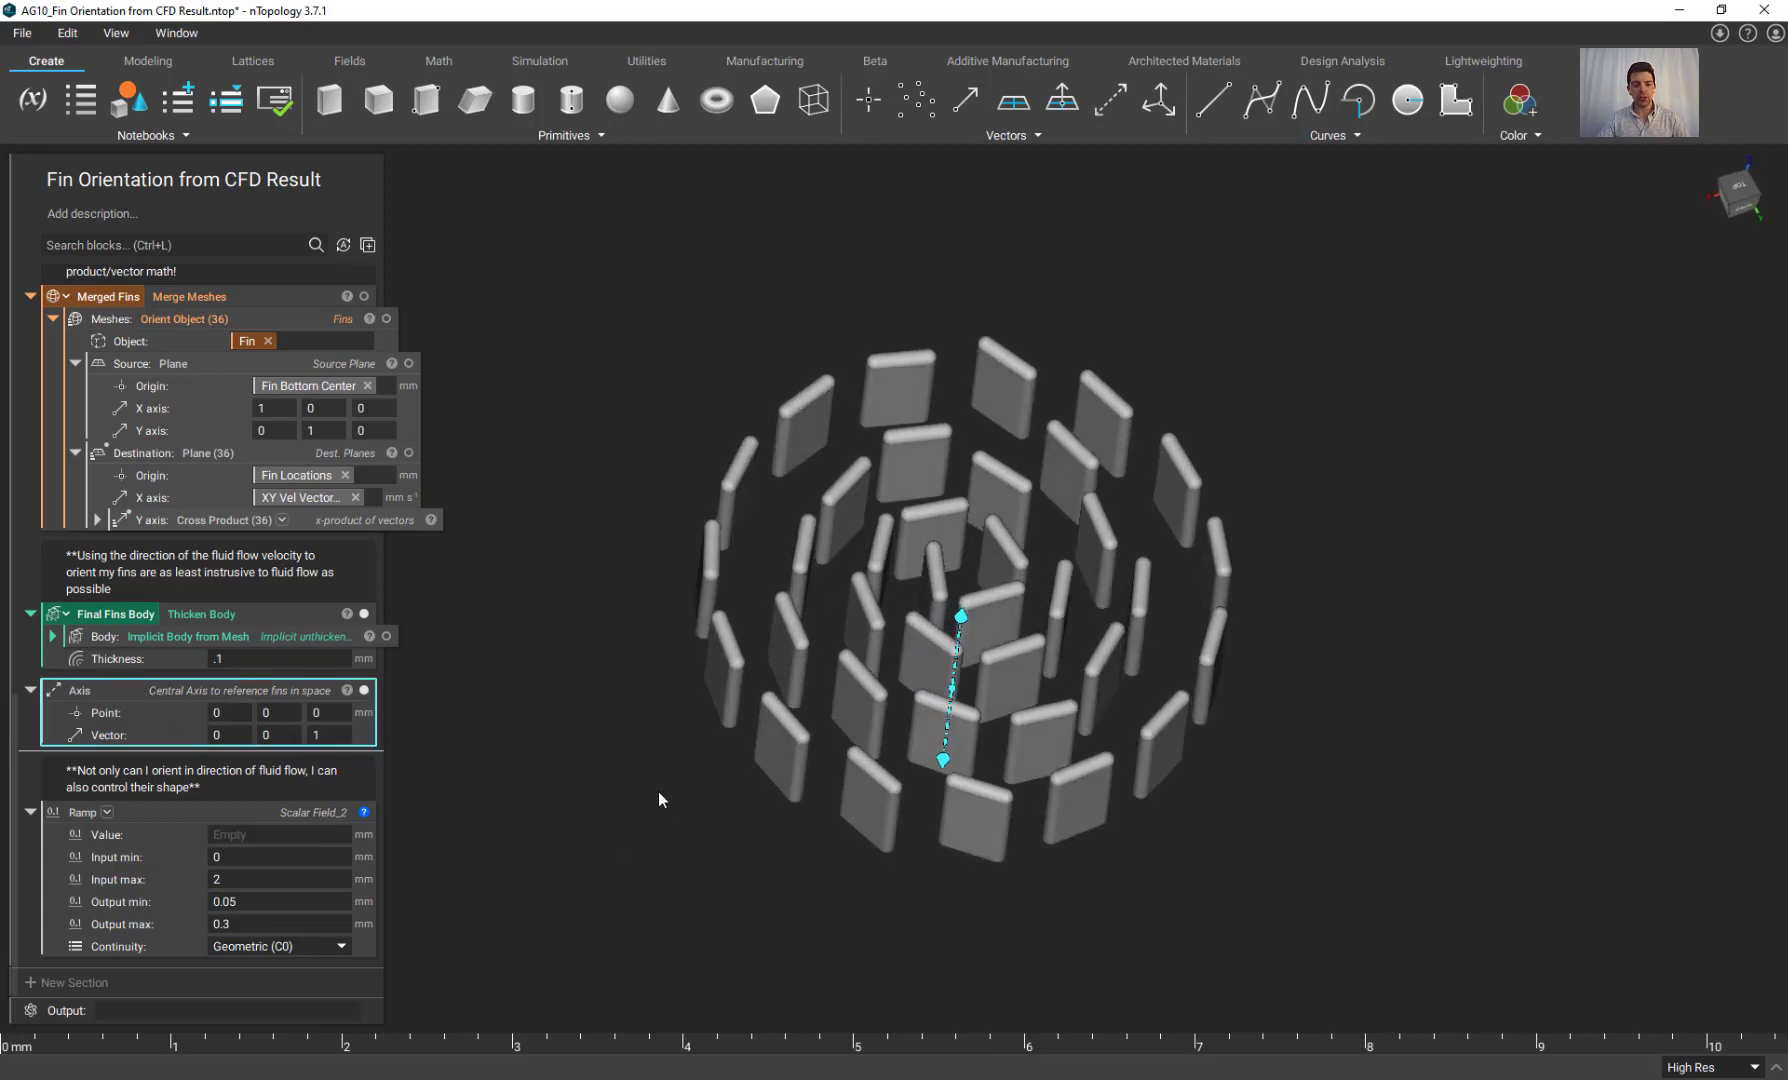
{"action": "left_click_drag", "start_coordinate": [115, 685], "coordinate": [253, 826]}
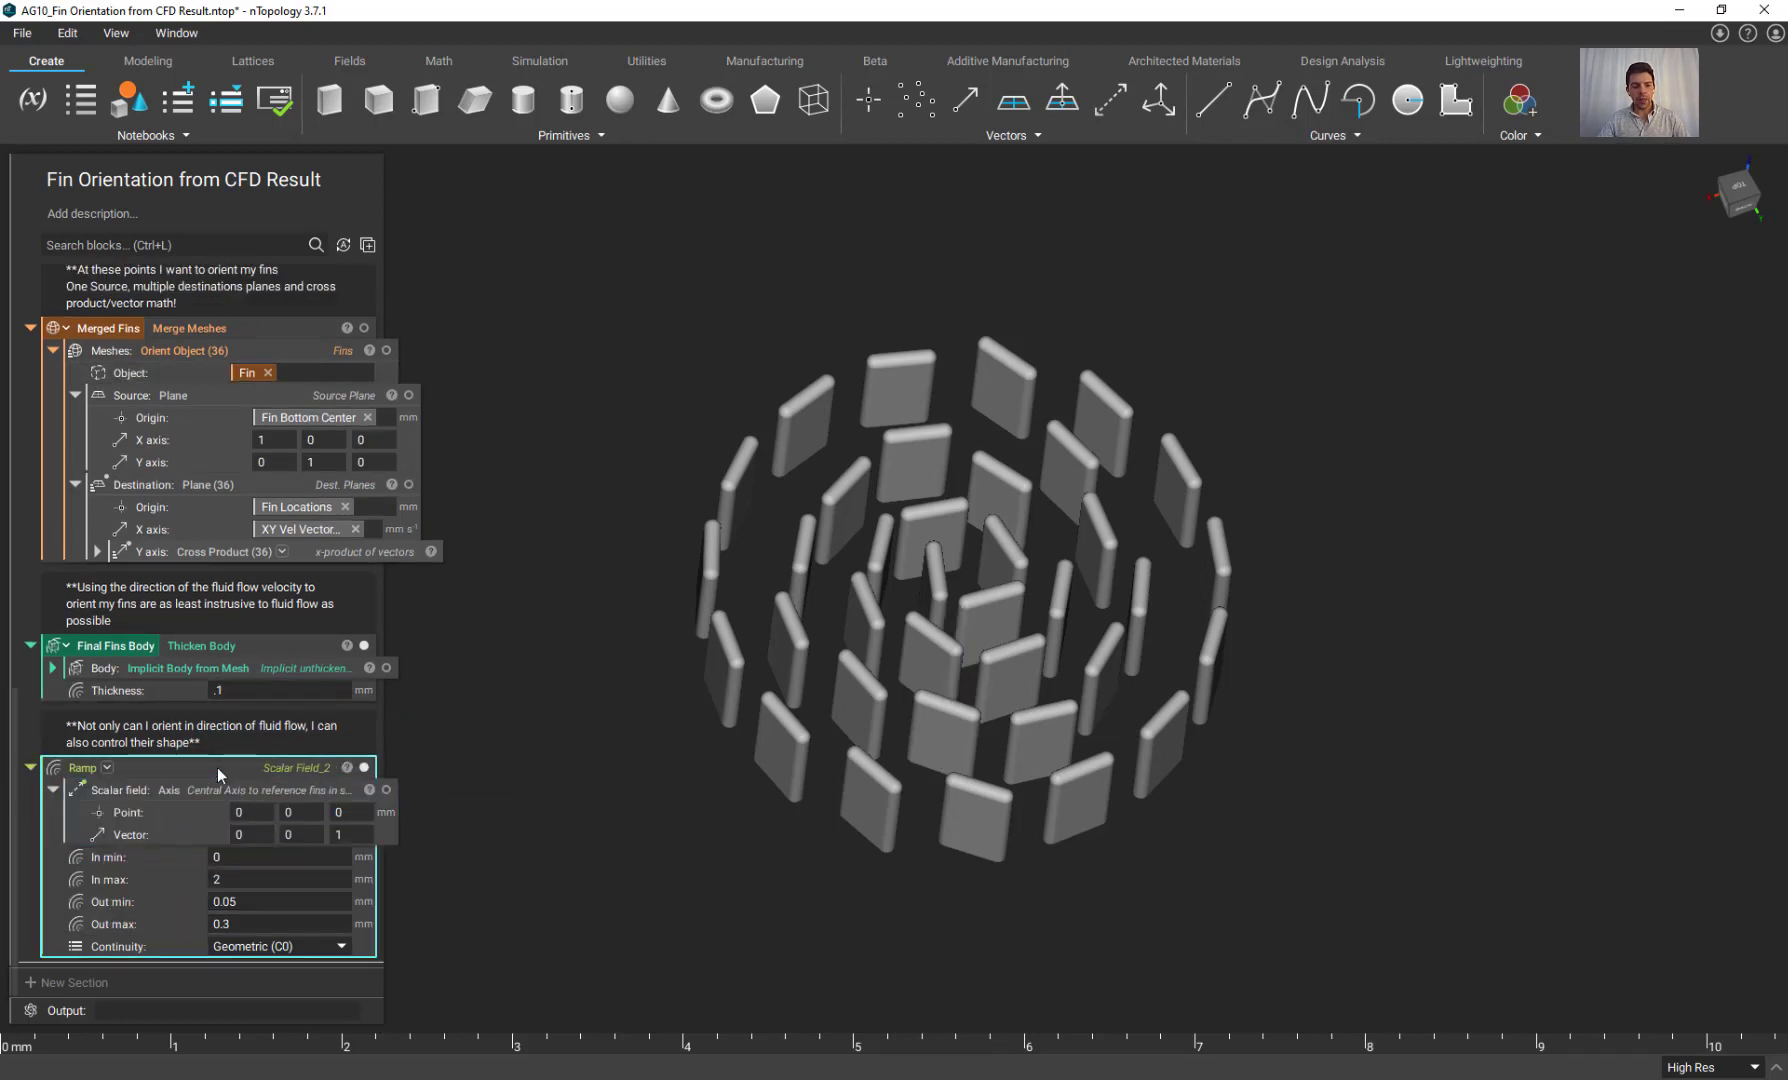
Connect the Ramp to the Final Fins Body Thickness input for variable-thickness fins.
{"action": "left_click_drag", "start_coordinate": [217, 767], "coordinate": [278, 687]}
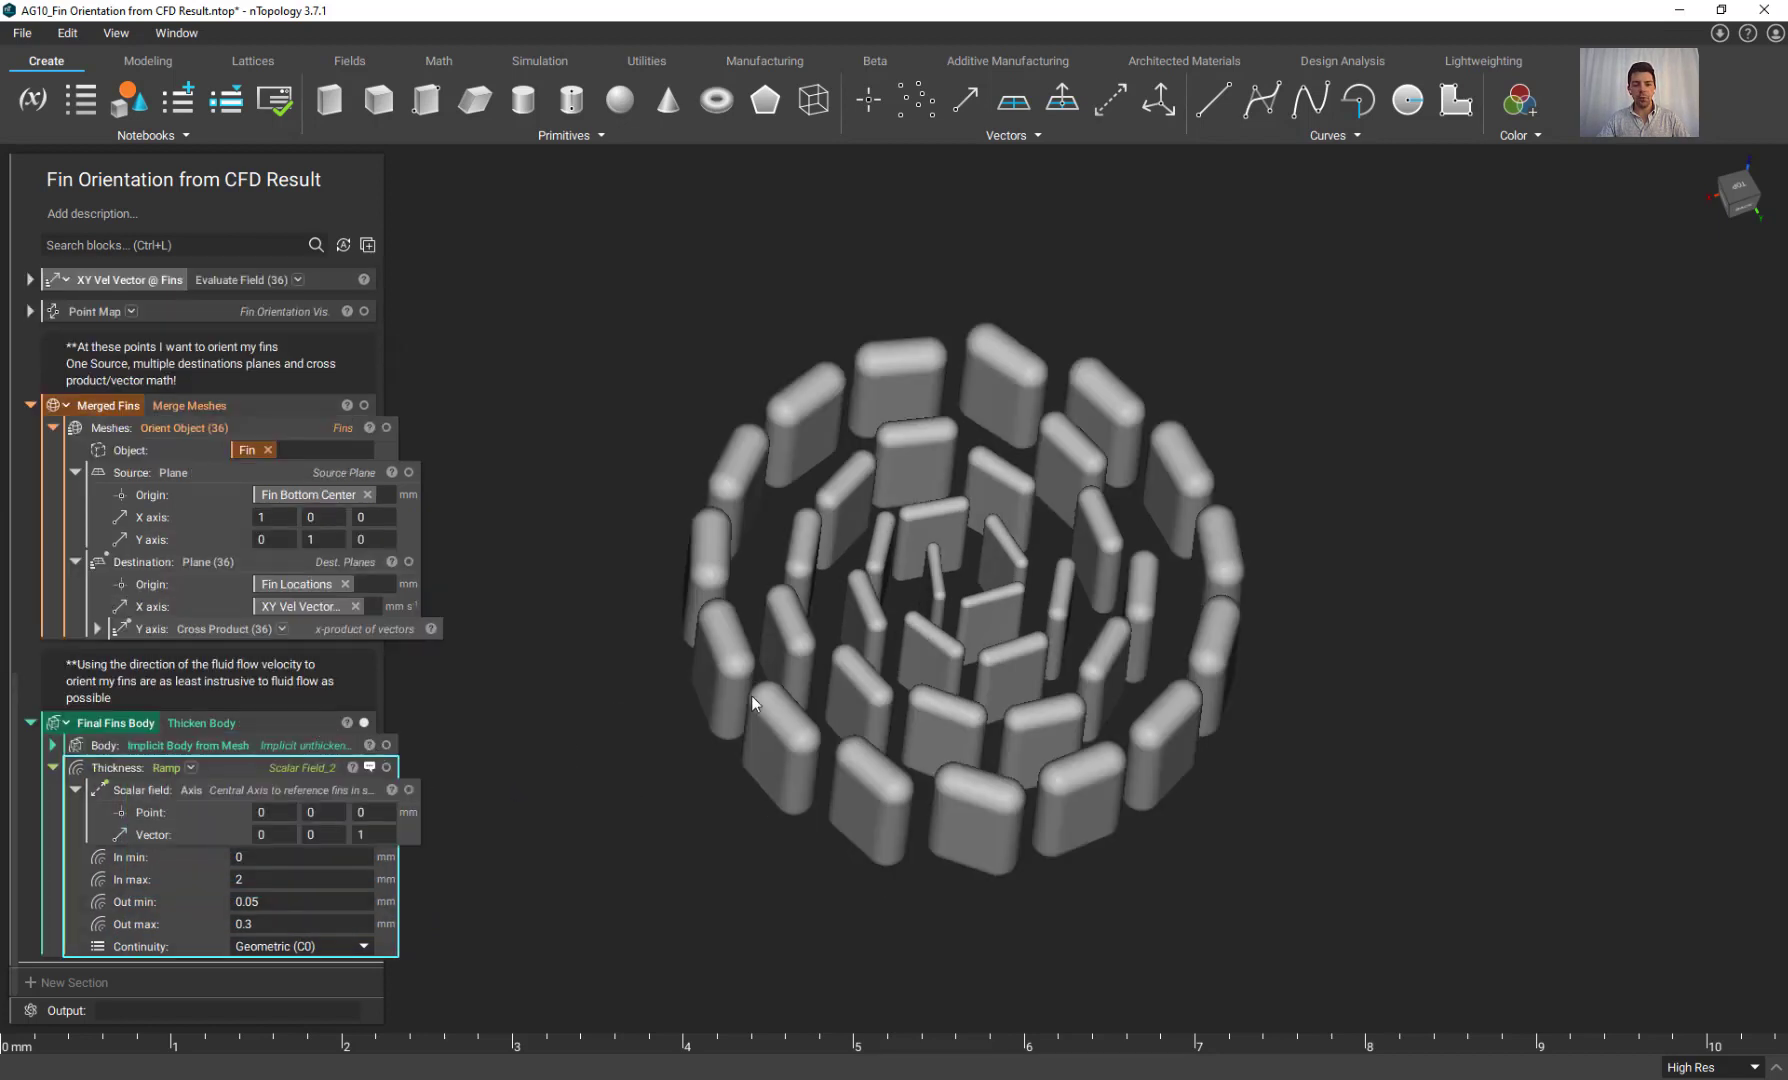
{"action": "right_click_drag", "start_coordinate": [752, 696], "coordinate": [752, 860]}
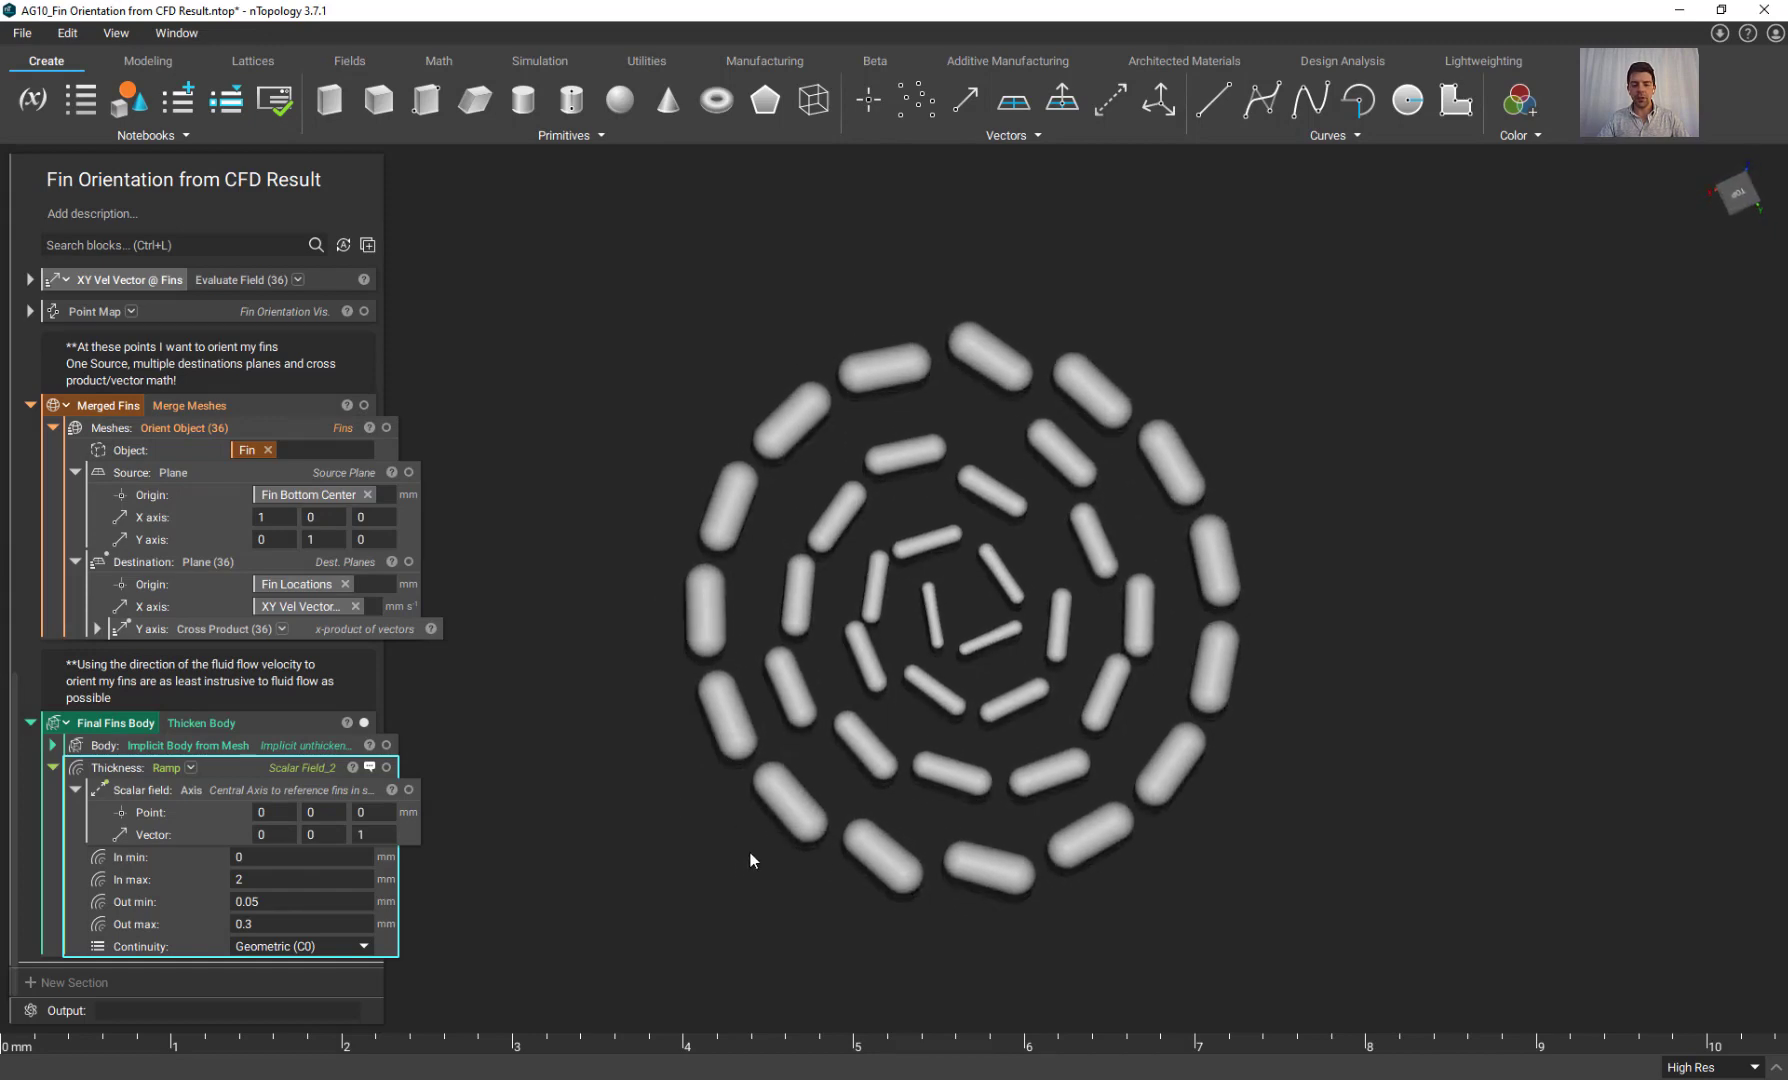
{"action": "right_click_drag", "start_coordinate": [898, 722], "coordinate": [928, 666]}
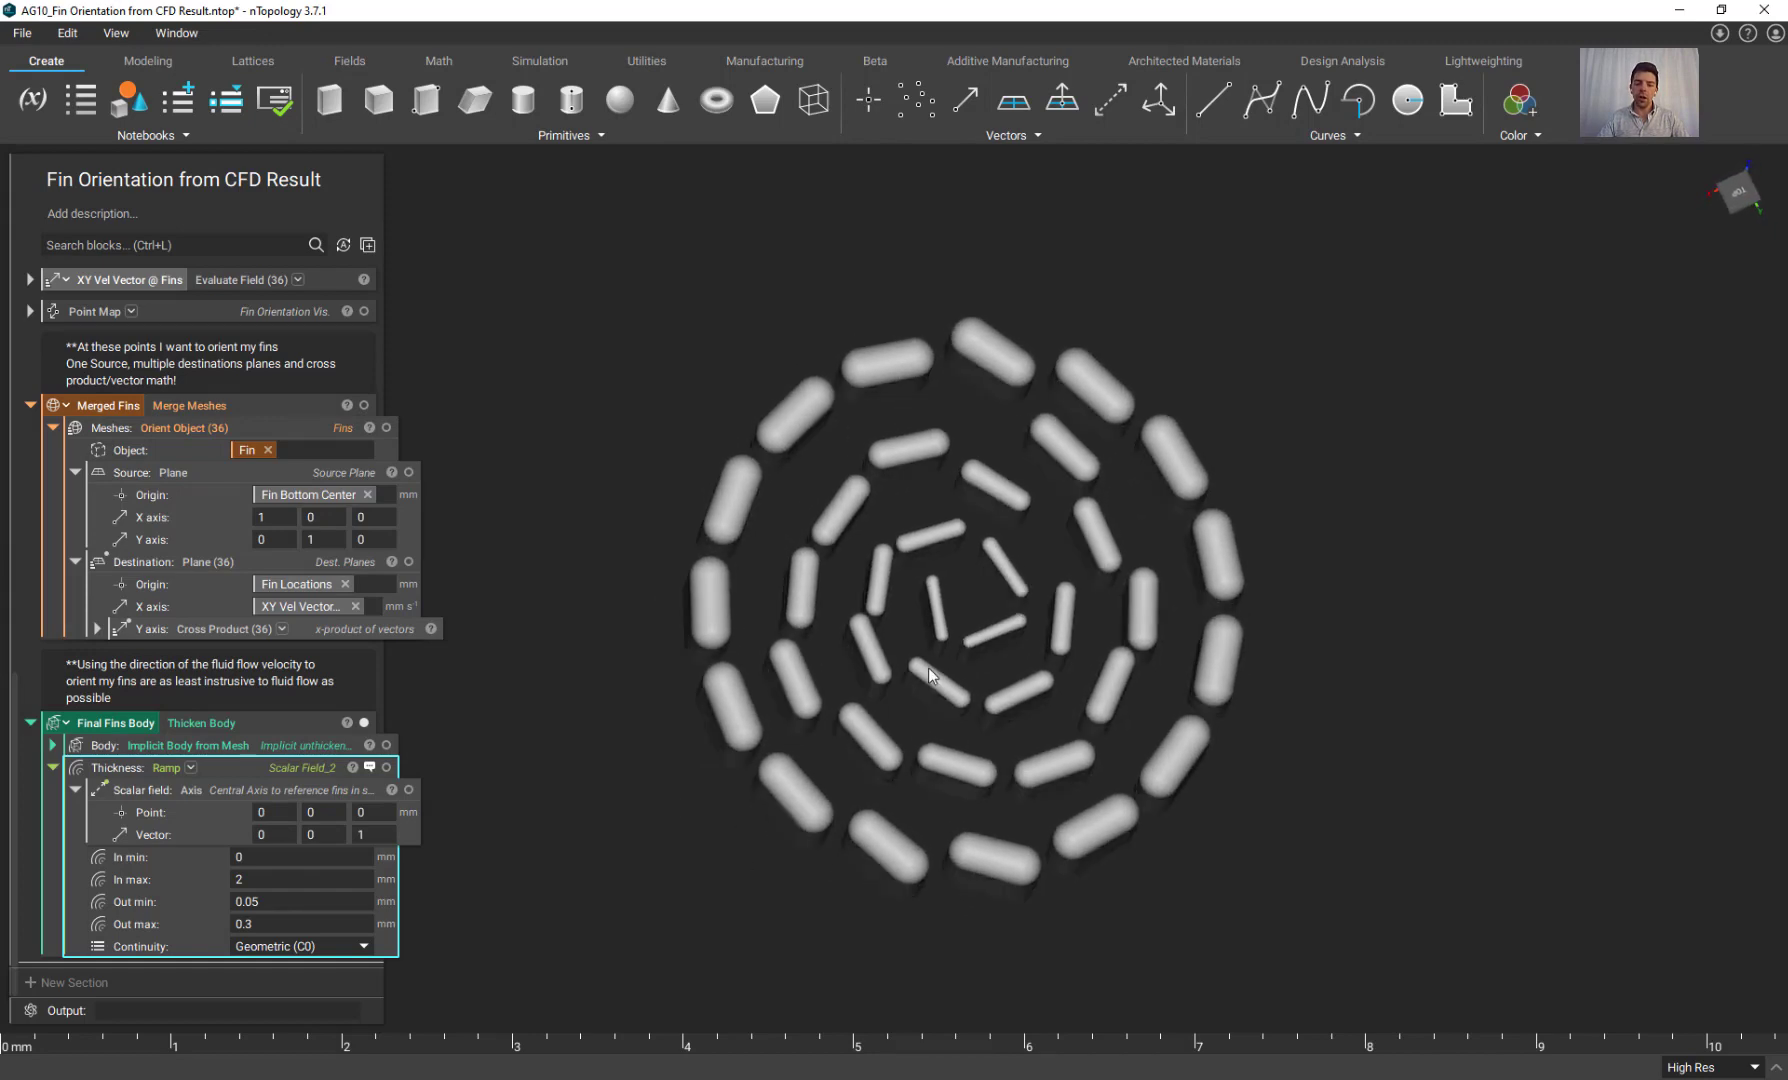
Preview the Ramp's scalar field axis against the fins thickening away from the center.
{"action": "left_click", "coordinate": [409, 790]}
{"action": "left_click", "coordinate": [335, 791]}
{"action": "mouse_move", "coordinate": [470, 785]}
{"action": "right_mouse_down"}
{"action": "mouse_move", "coordinate": [557, 764]}
{"action": "mouse_move", "coordinate": [601, 630]}
{"action": "mouse_move", "coordinate": [759, 439]}
{"action": "mouse_move", "coordinate": [634, 661]}
{"action": "mouse_move", "coordinate": [452, 742]}
{"action": "right_mouse_up"}
{"action": "left_click", "coordinate": [524, 728]}
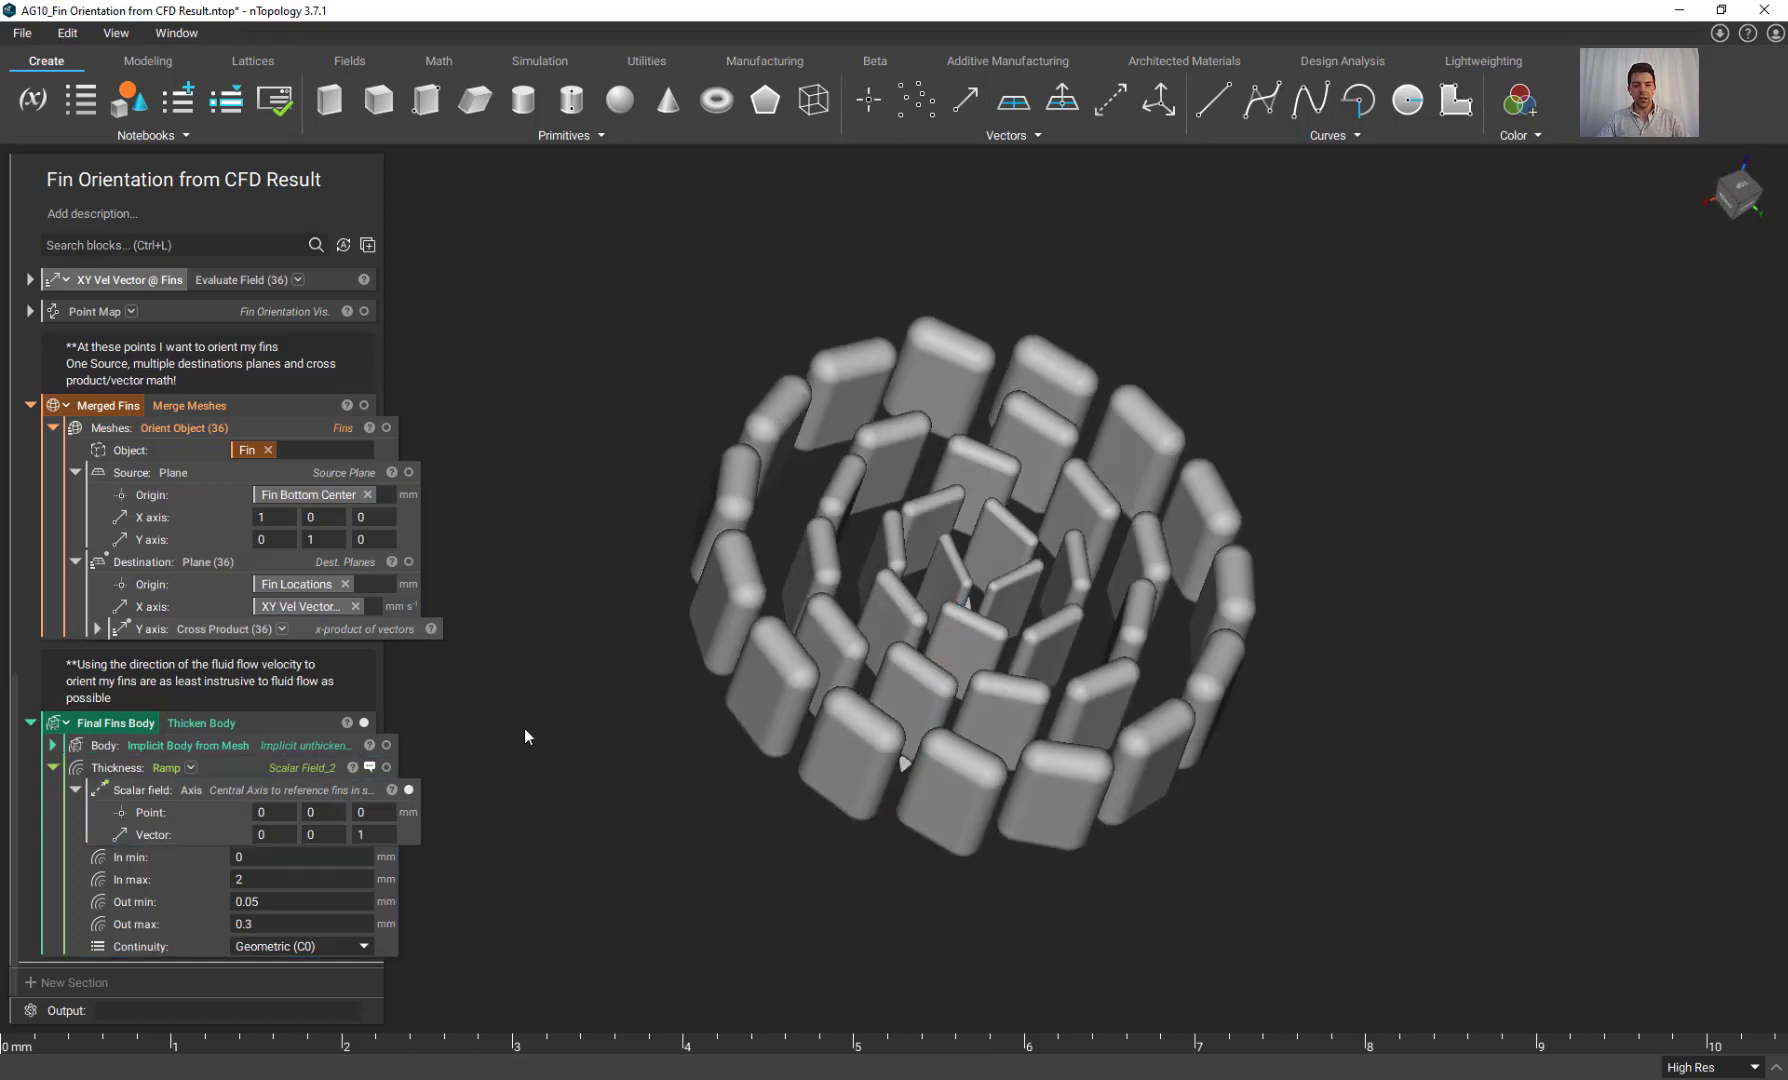
{"action": "scroll", "coordinate": [564, 710], "scroll_direction": "down", "scroll_amount": 1}
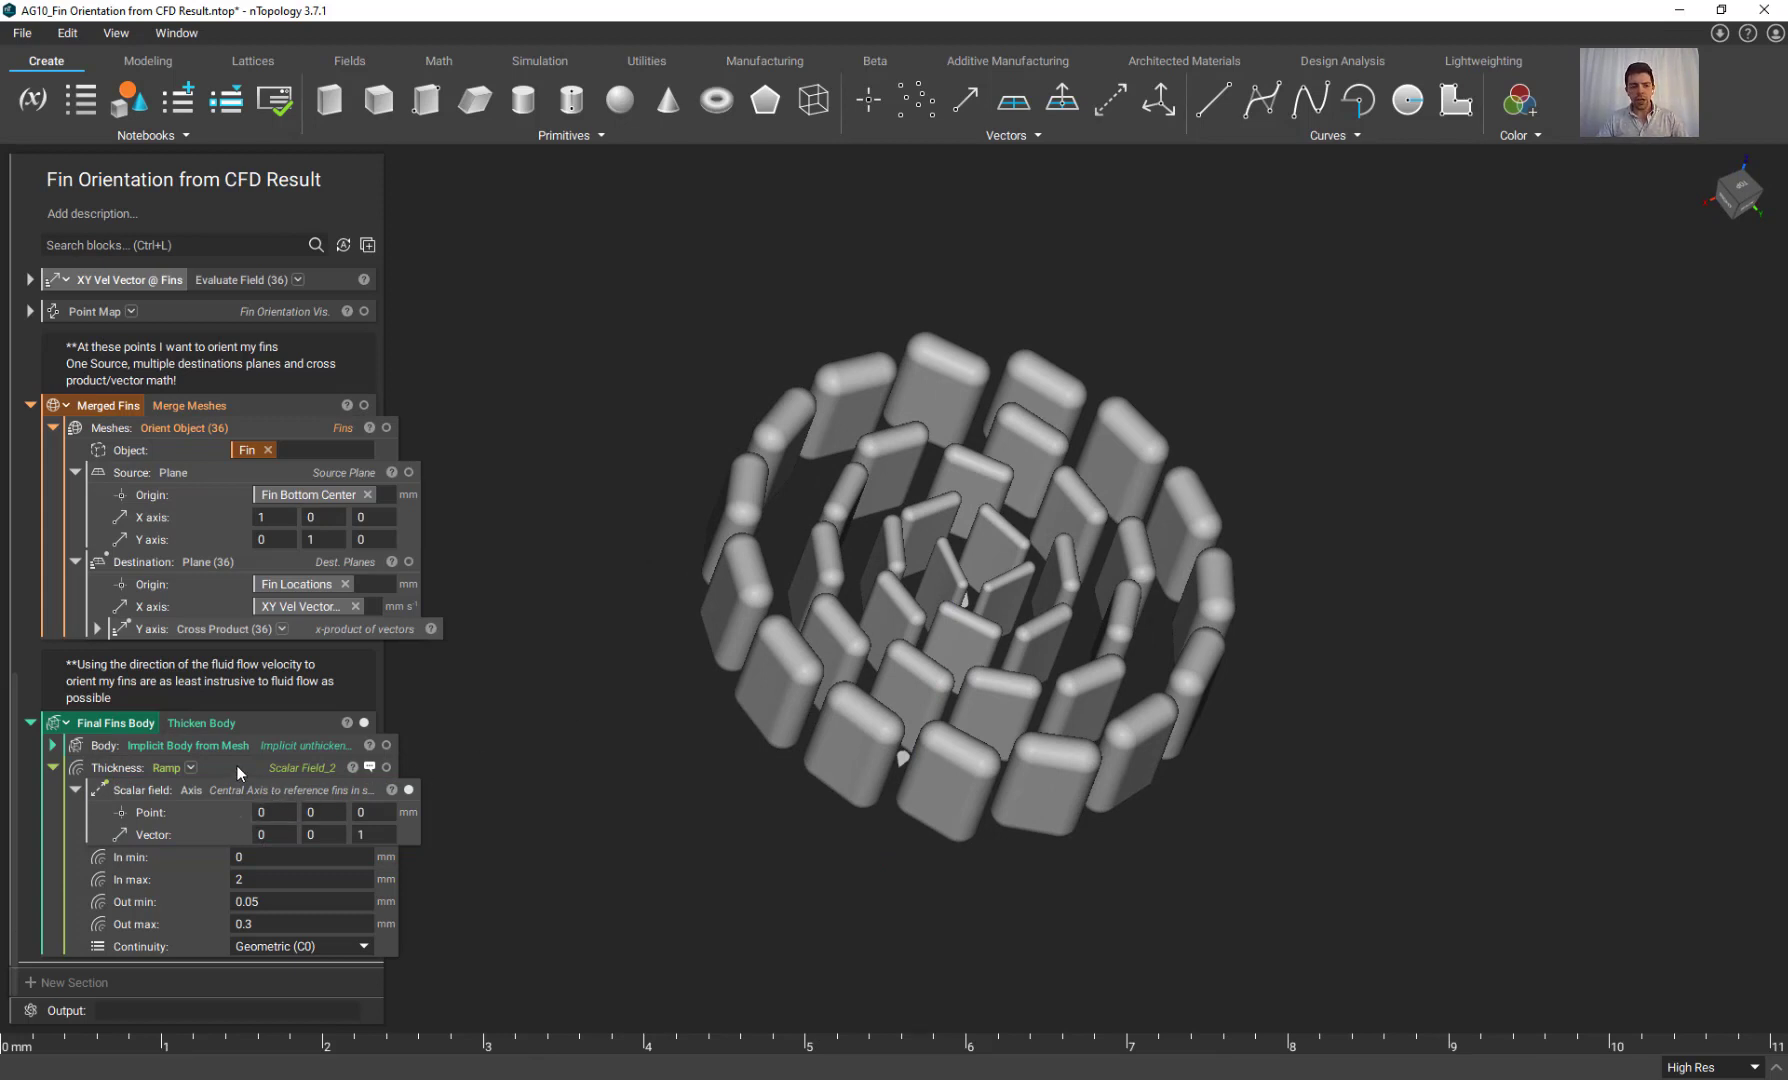
{"action": "scroll", "coordinate": [153, 718], "scroll_direction": "up", "scroll_amount": 15}
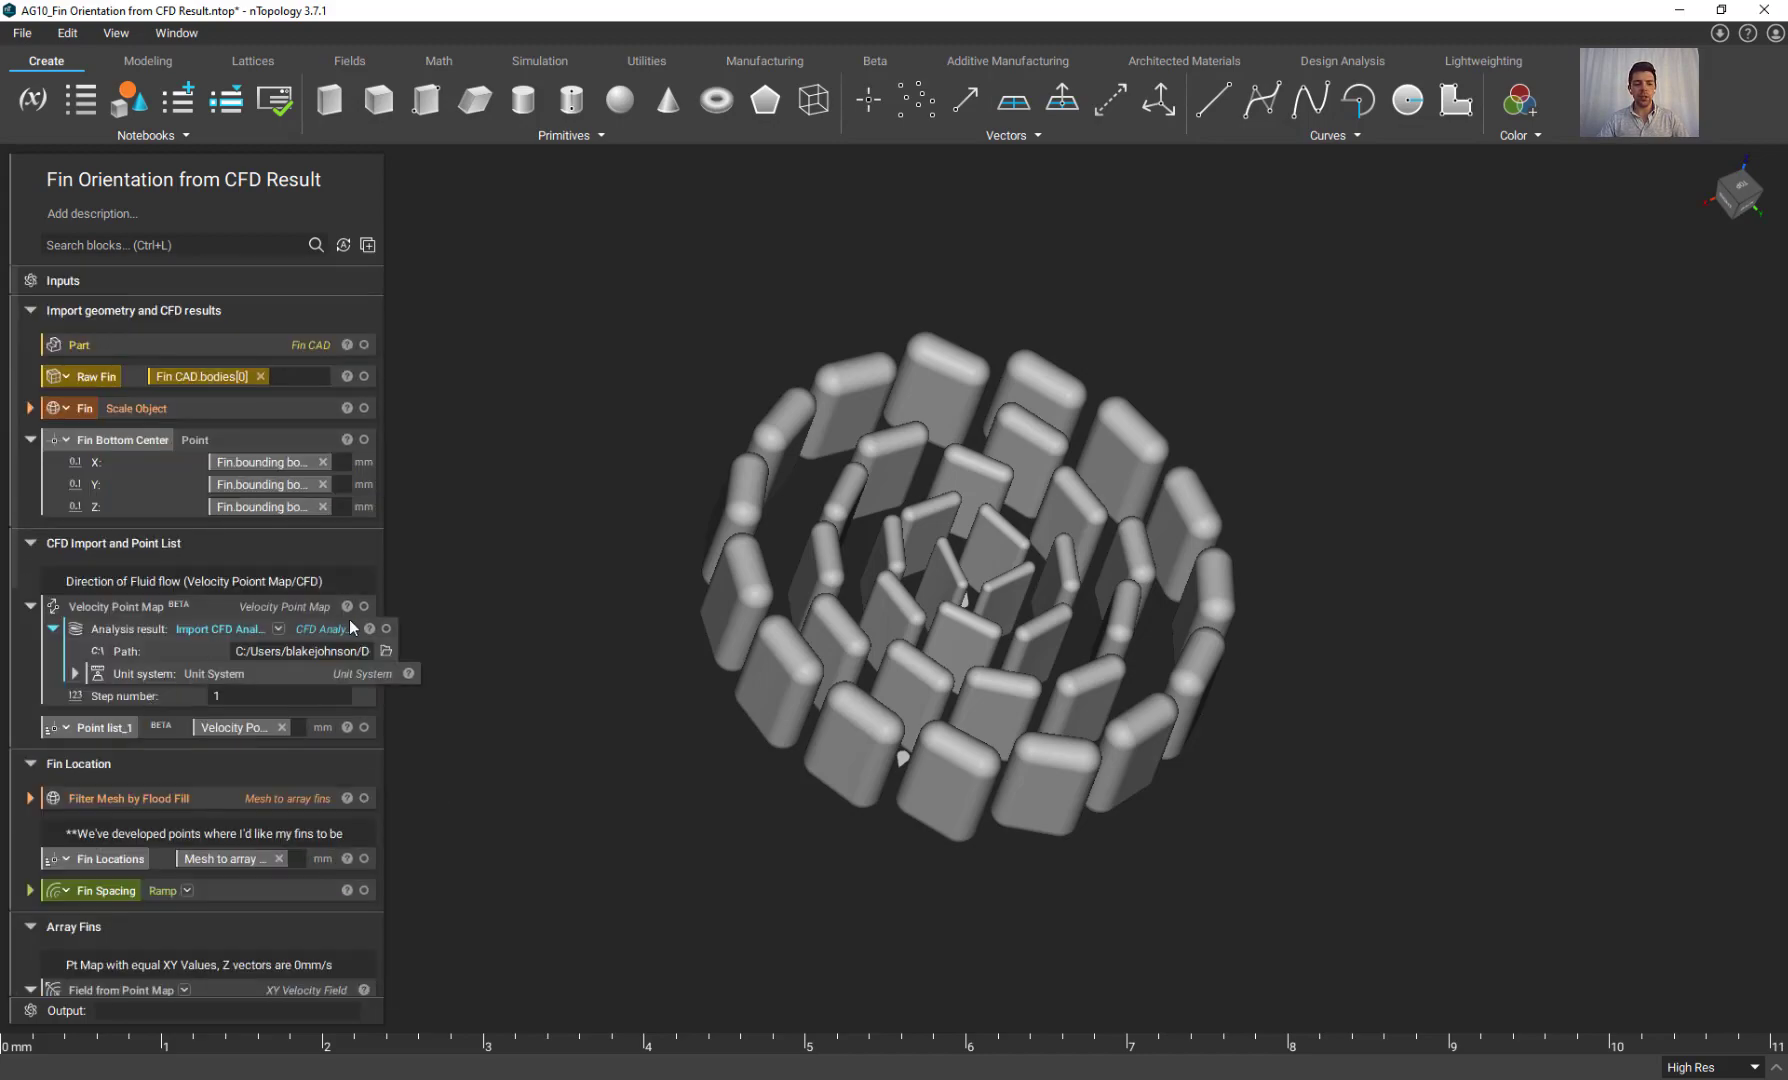
Show the Velocity Point Map vectors and speed legend over the variable-thickness fin rings.
{"action": "left_click", "coordinate": [364, 606]}
{"action": "right_click_drag", "start_coordinate": [493, 636], "coordinate": [890, 810]}
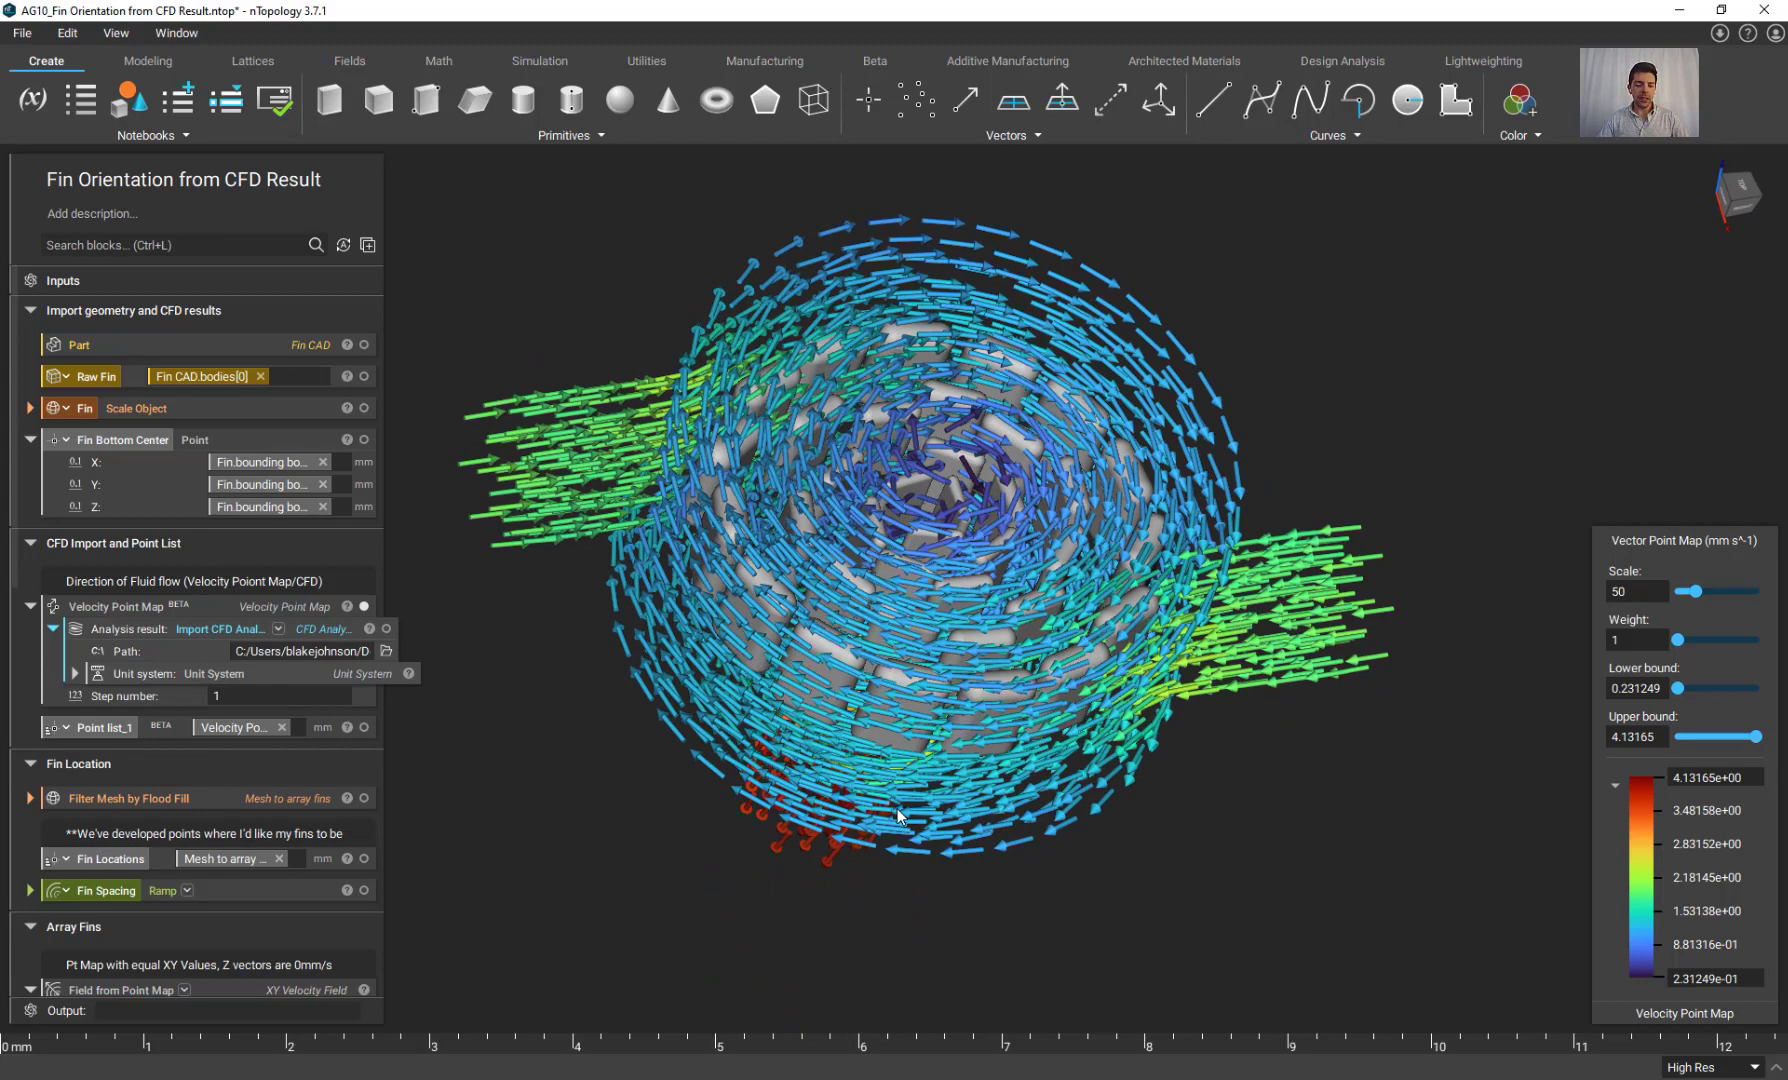
{"action": "right_click_drag", "start_coordinate": [953, 777], "coordinate": [816, 909]}
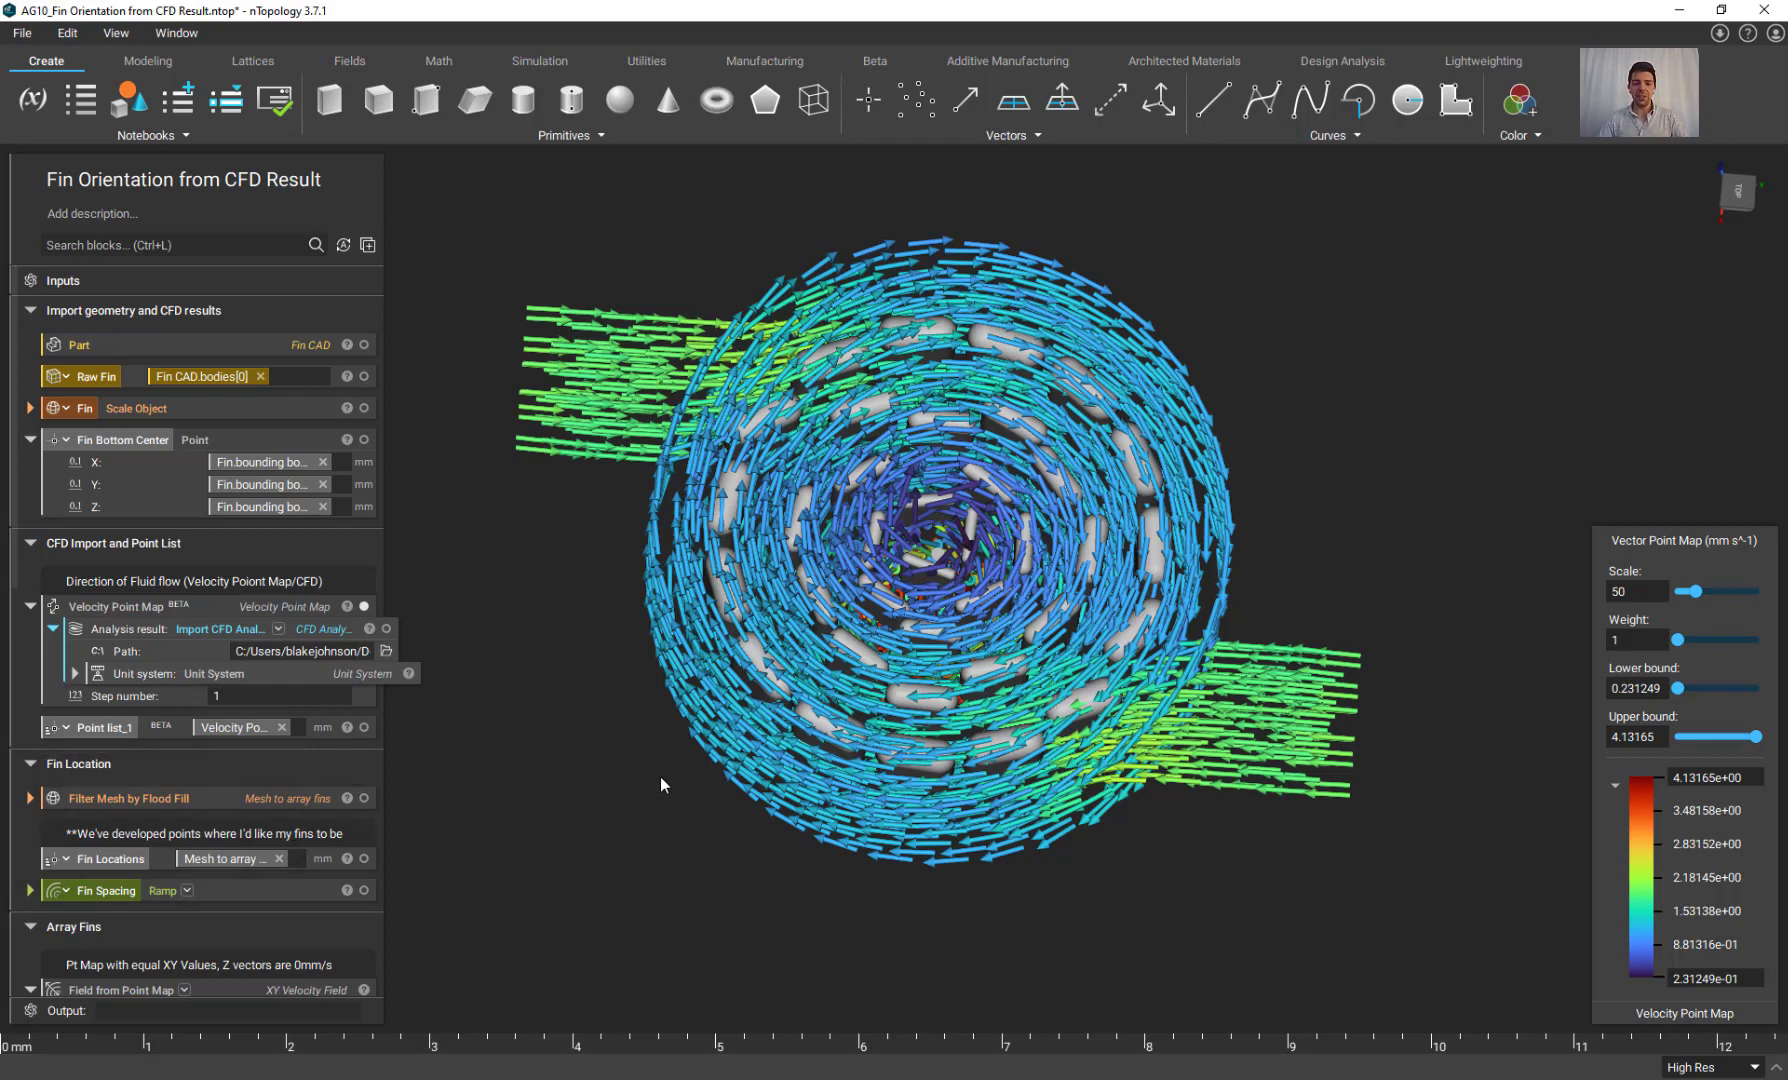
{"action": "right_click_drag", "start_coordinate": [659, 777], "coordinate": [750, 615]}
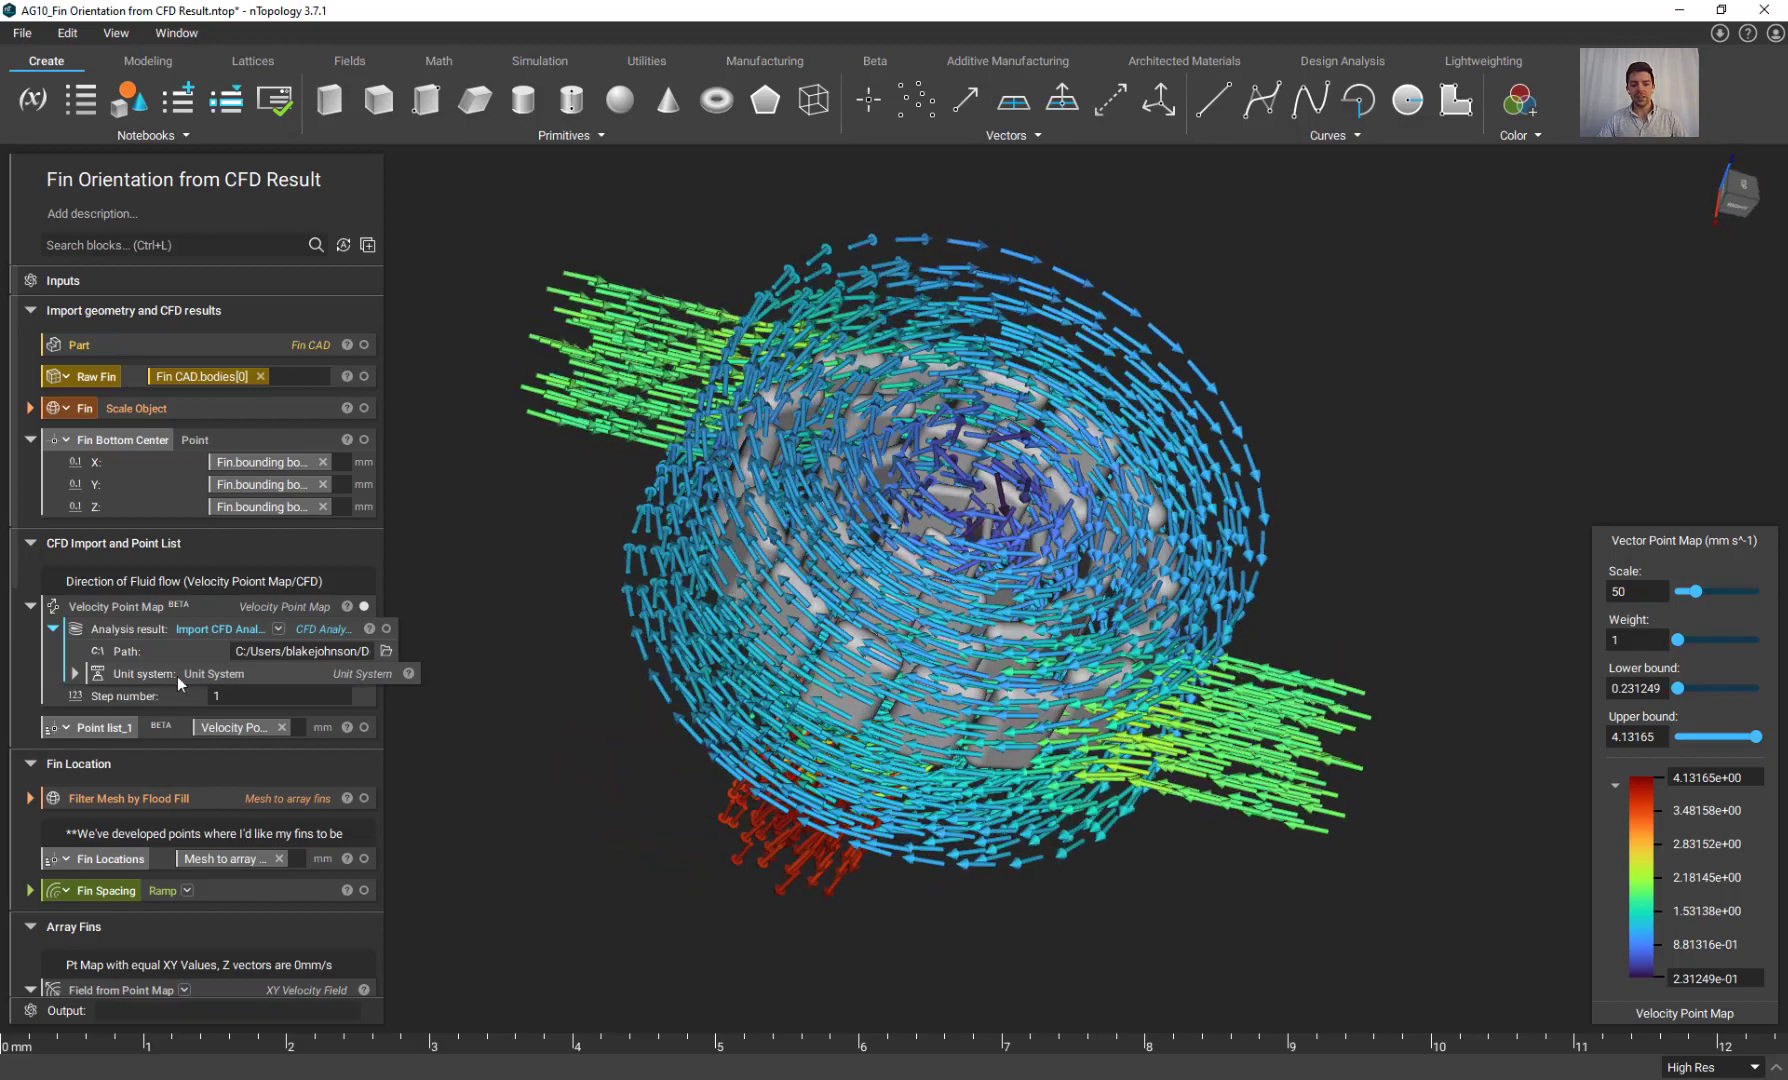
{"action": "scroll", "coordinate": [200, 678], "scroll_direction": "down", "scroll_amount": 4}
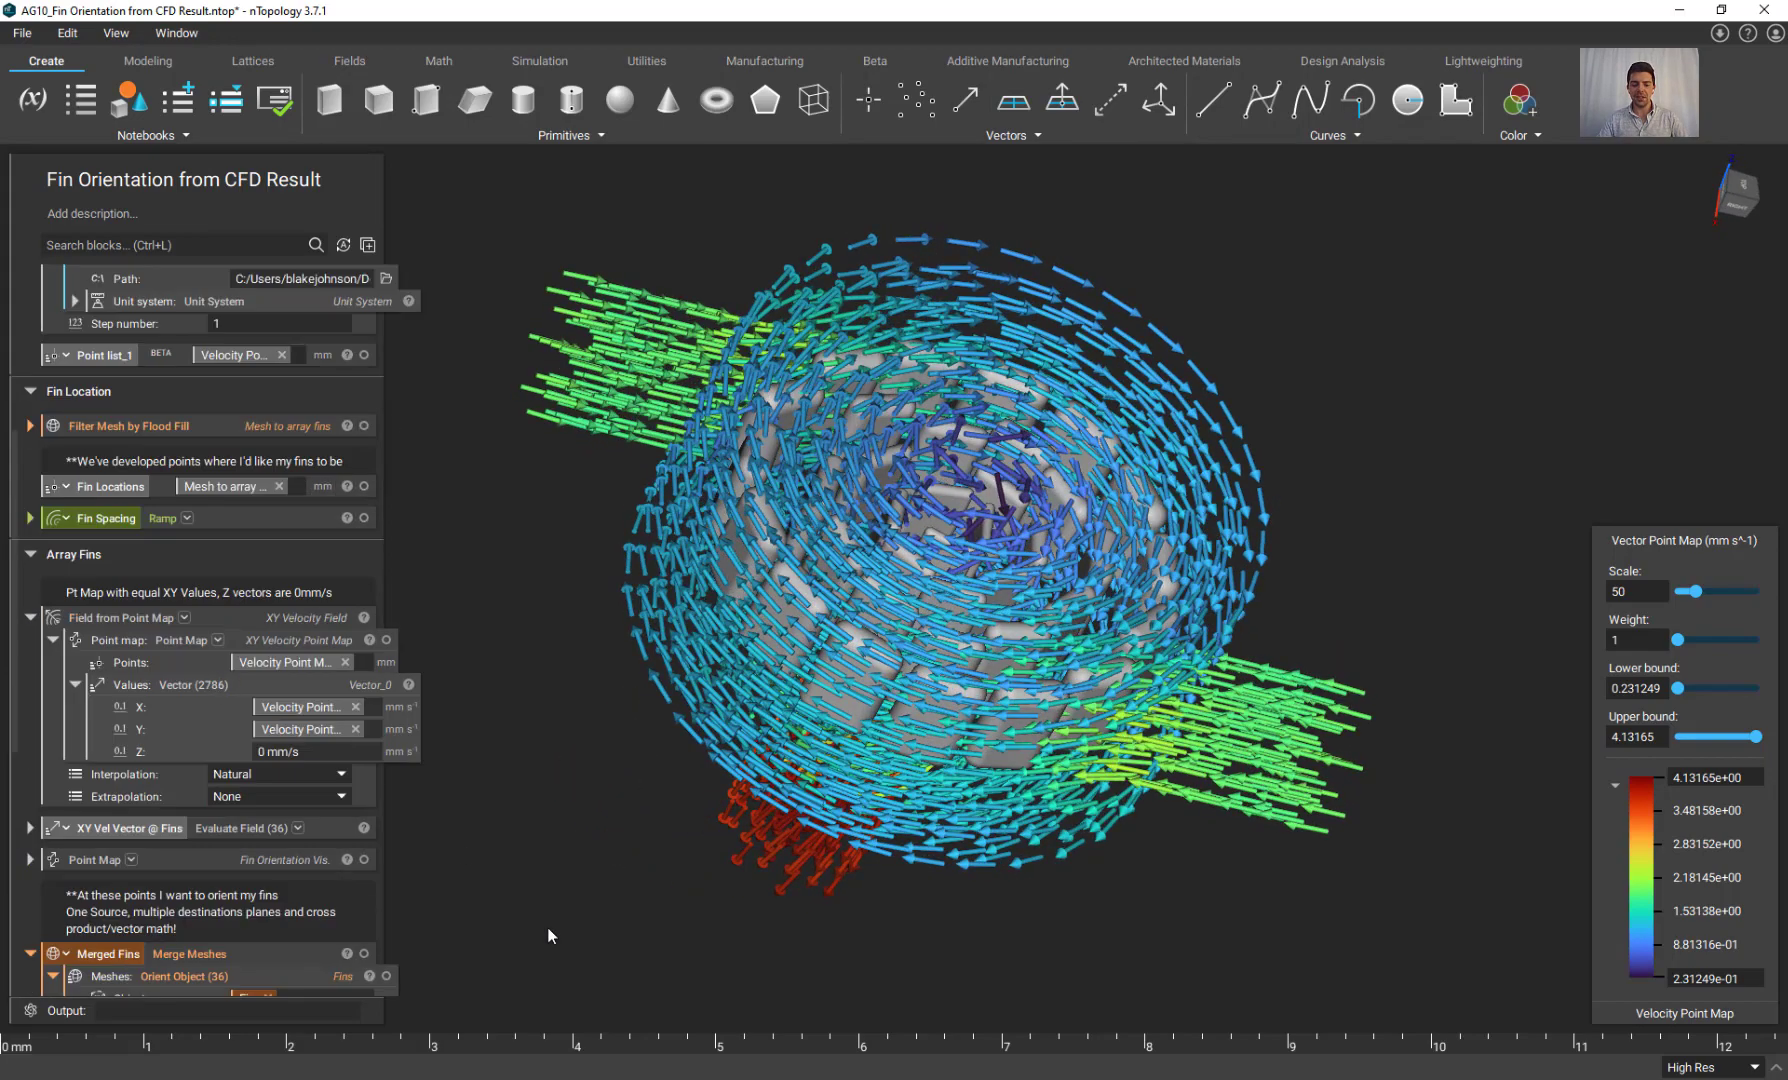